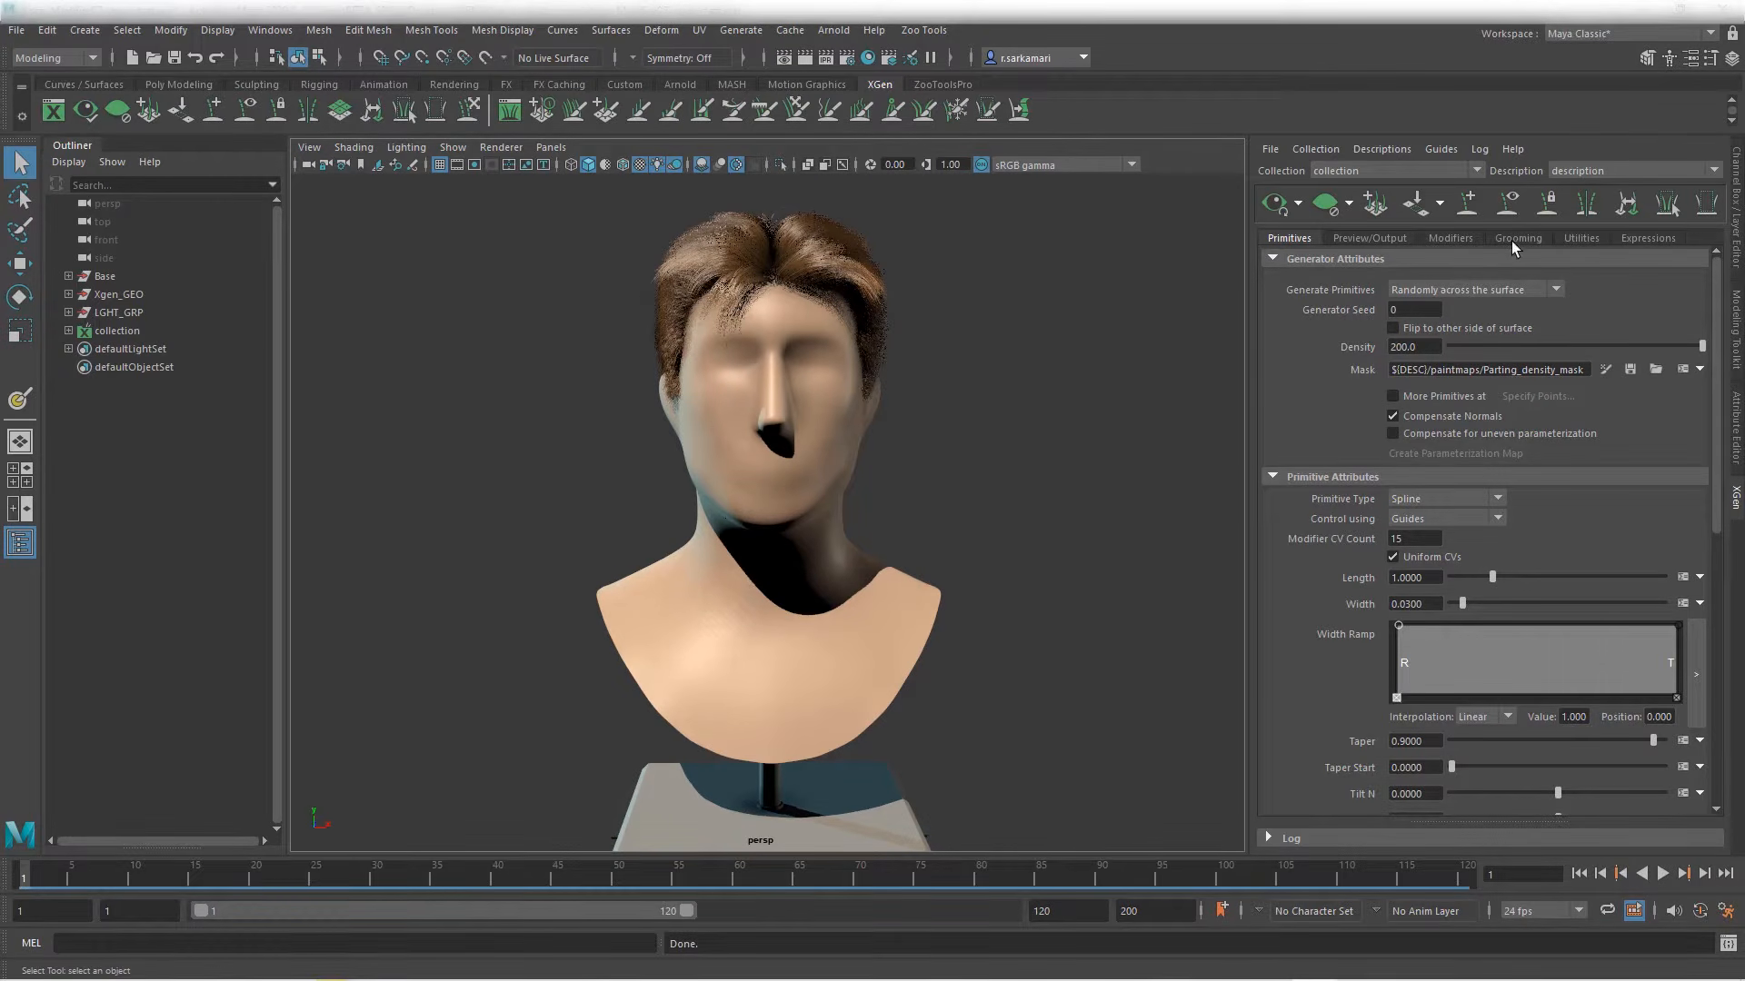
# Step: Add a new Noise modifier to the hair description and disable the existing Noise1 modifier
pyautogui.click(1450, 238)
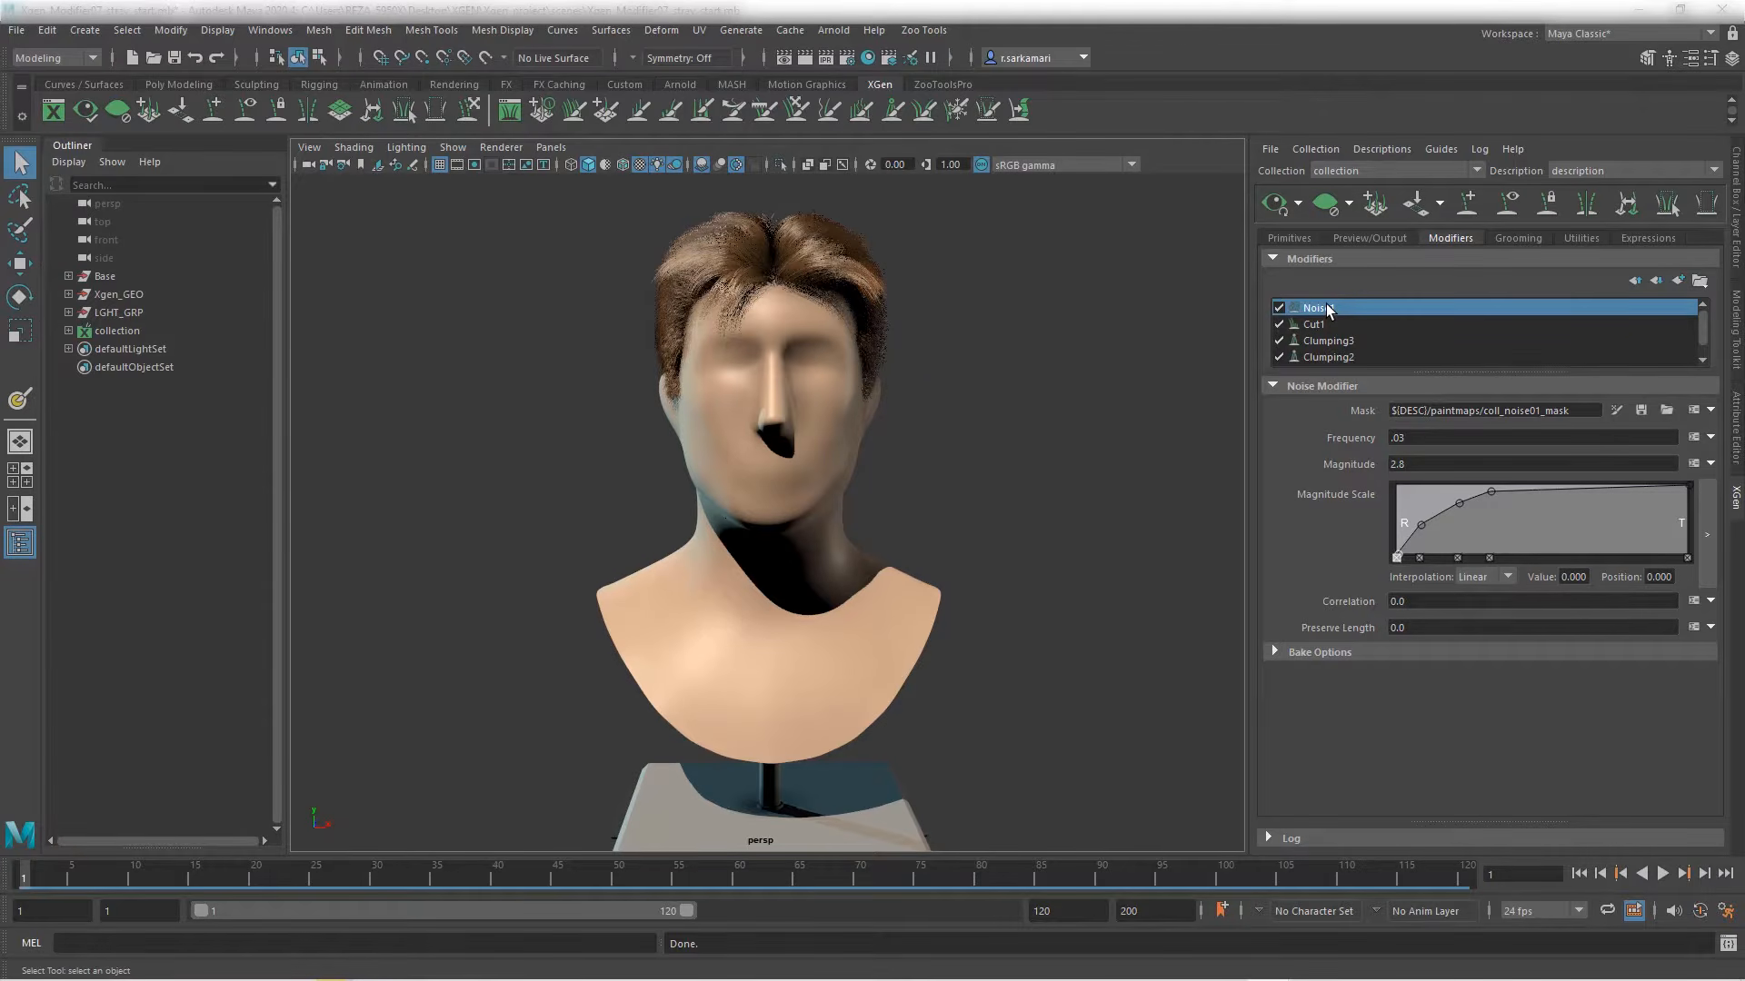
pyautogui.click(1677, 280)
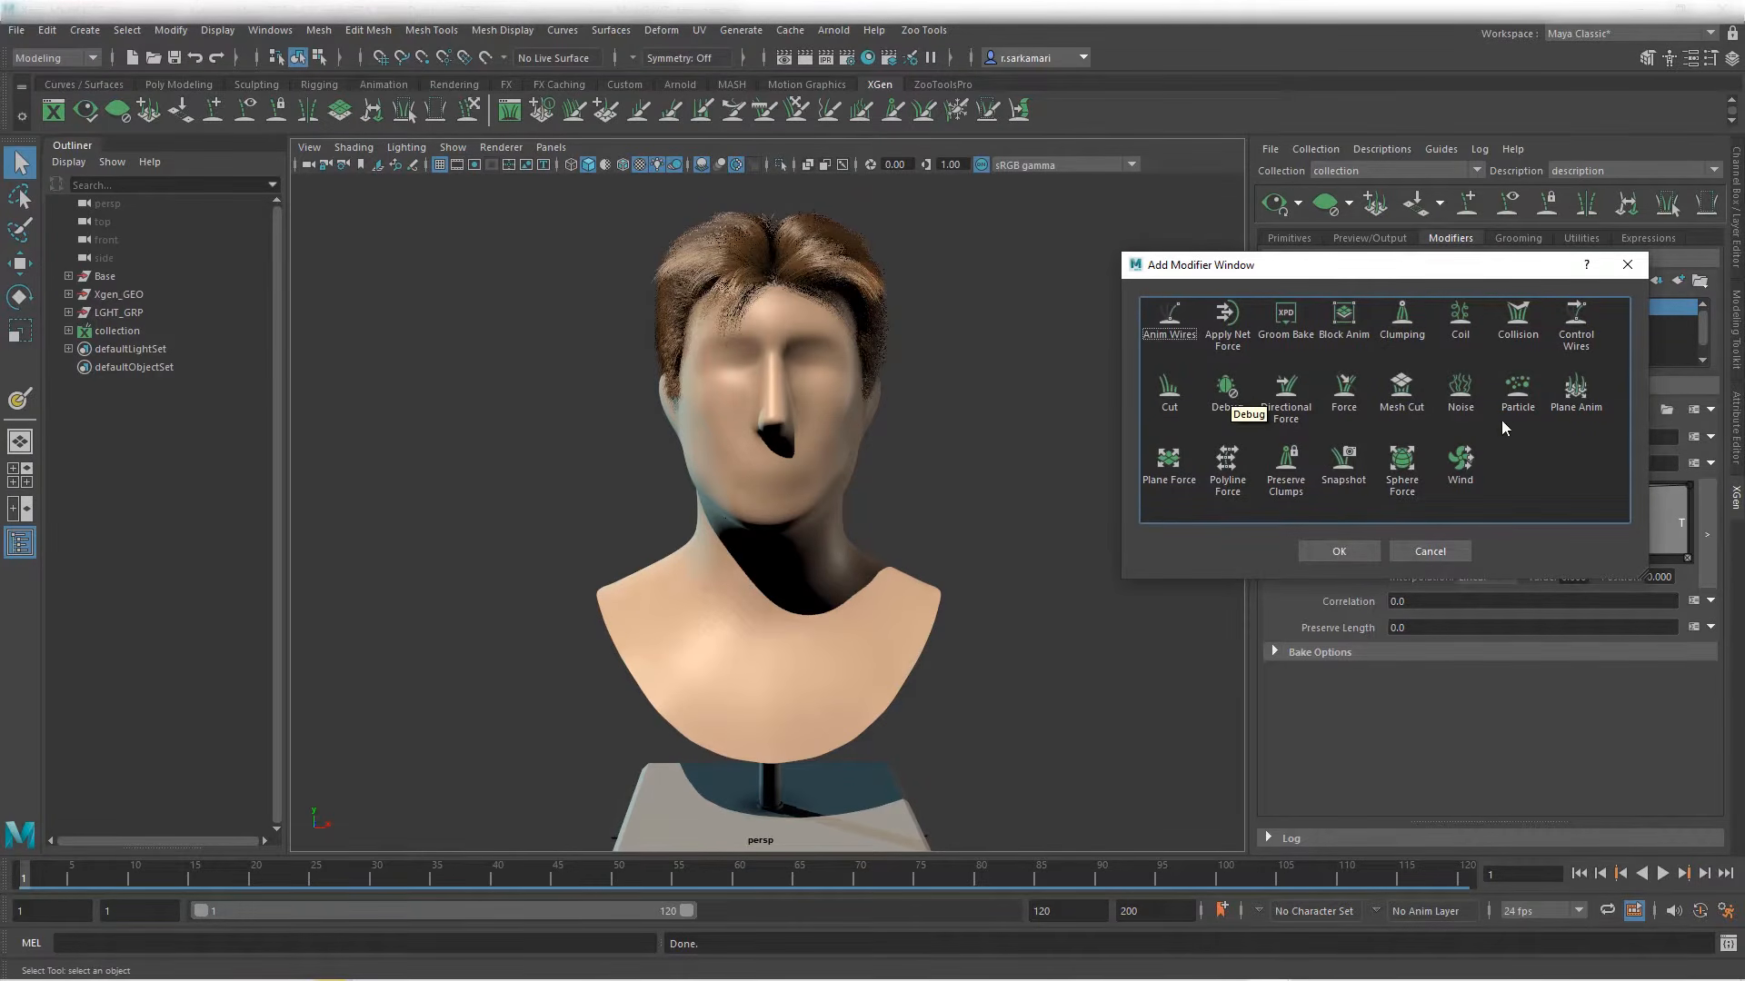
pyautogui.click(1460, 393)
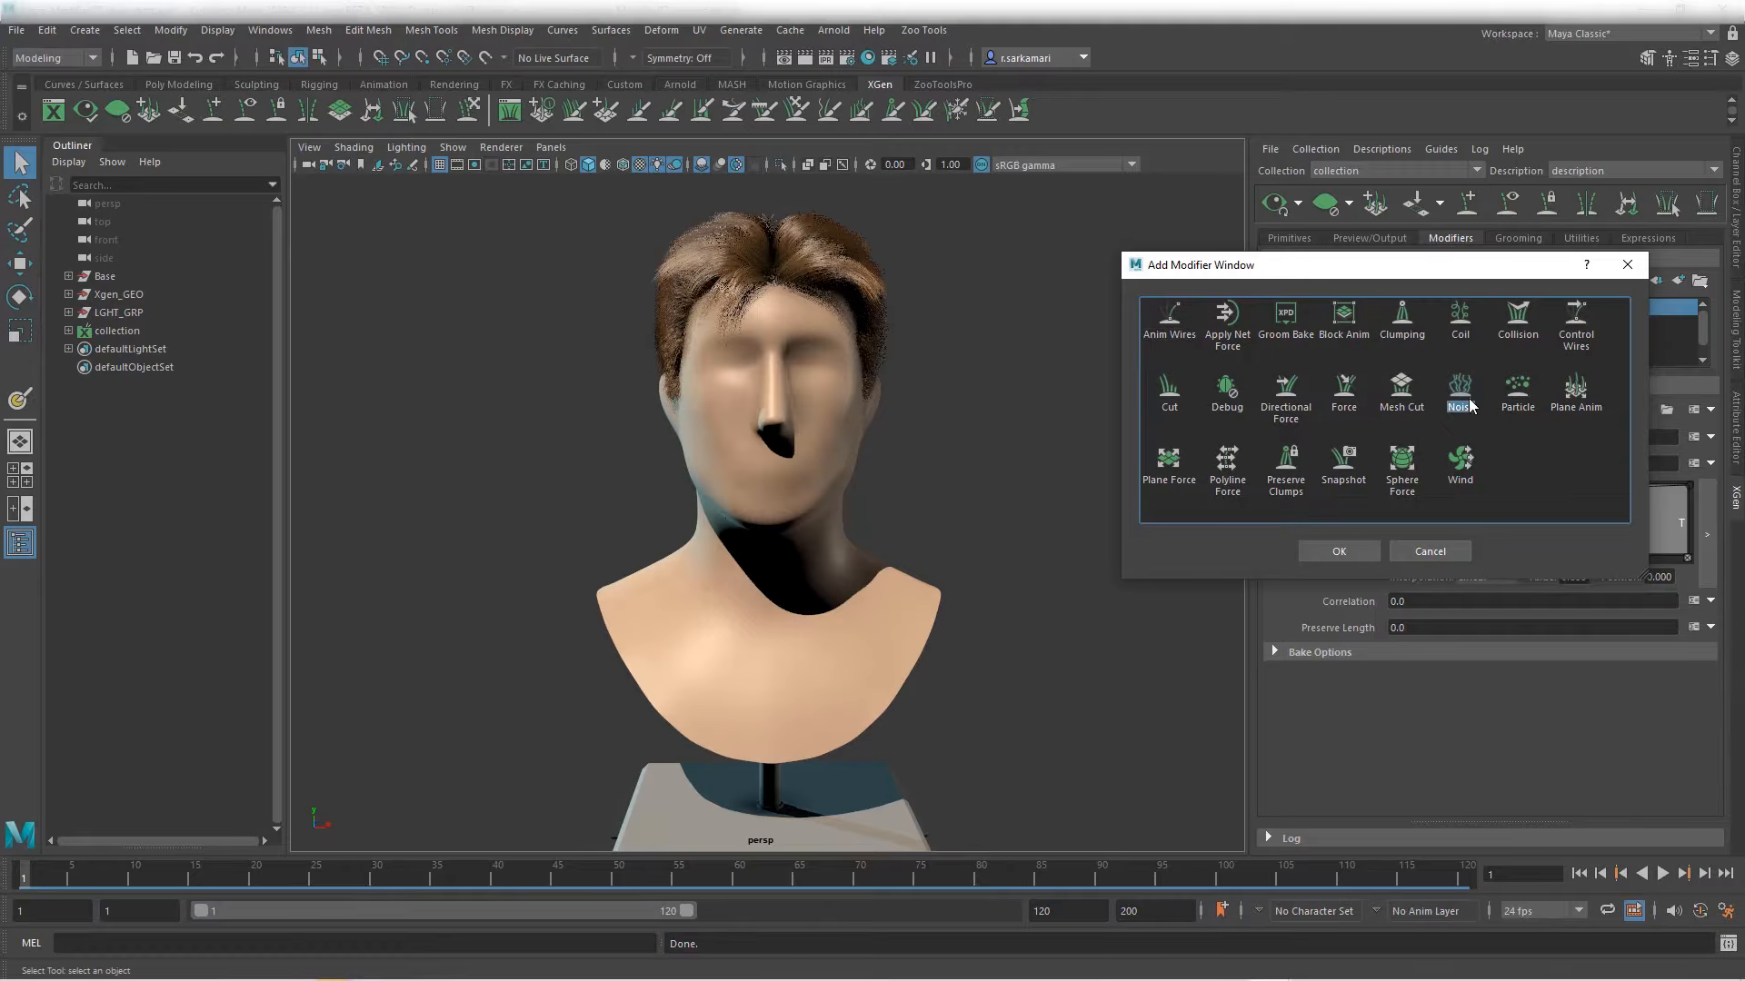
pyautogui.click(1354, 551)
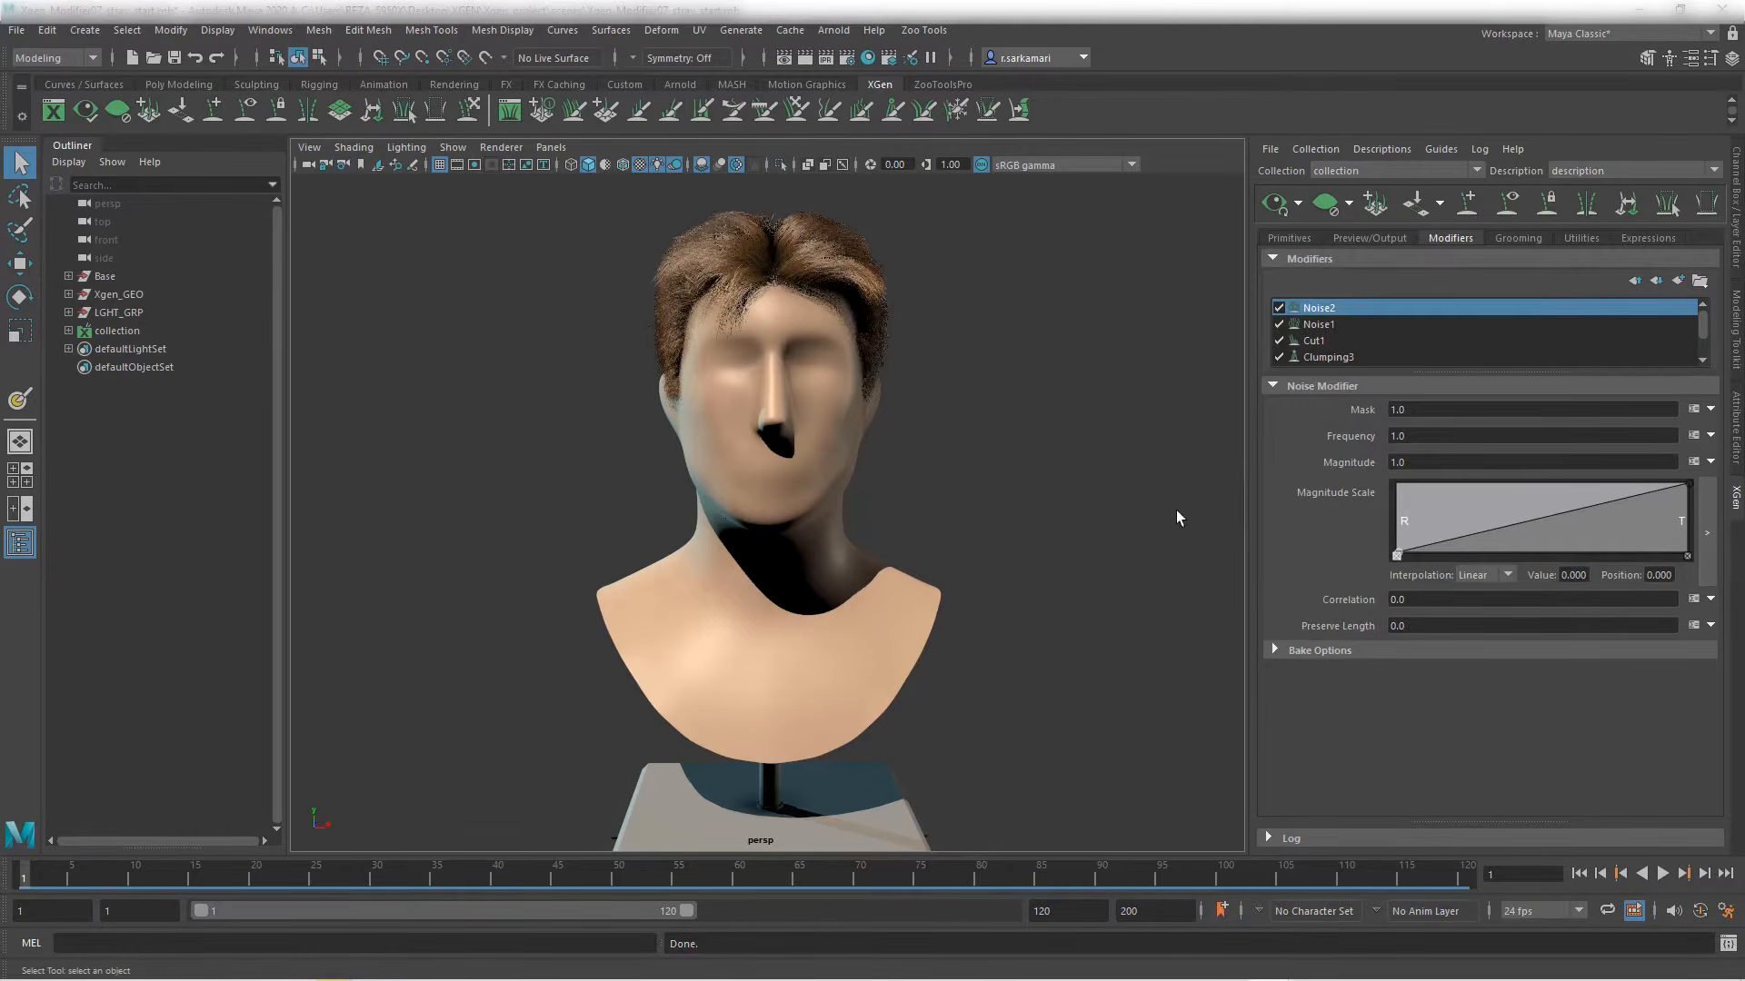
pyautogui.click(1279, 325)
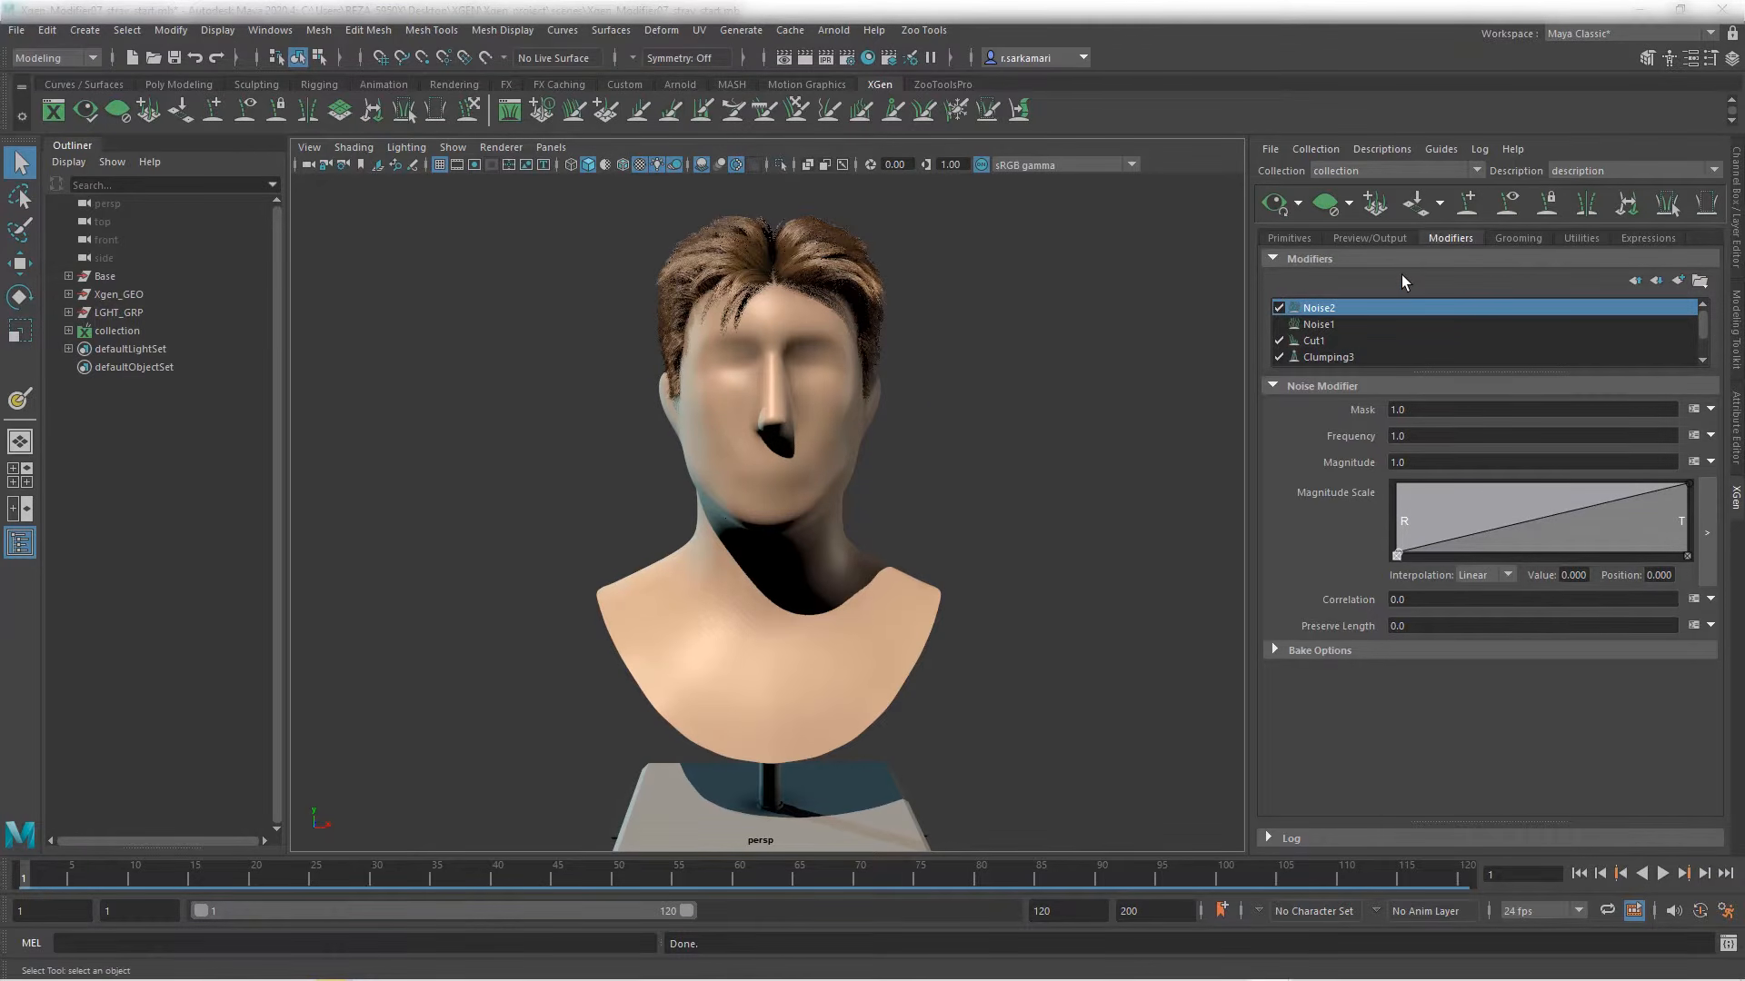
# Step: View the description's stray percentage setting and close it without changing the value
pyautogui.click(1368, 151)
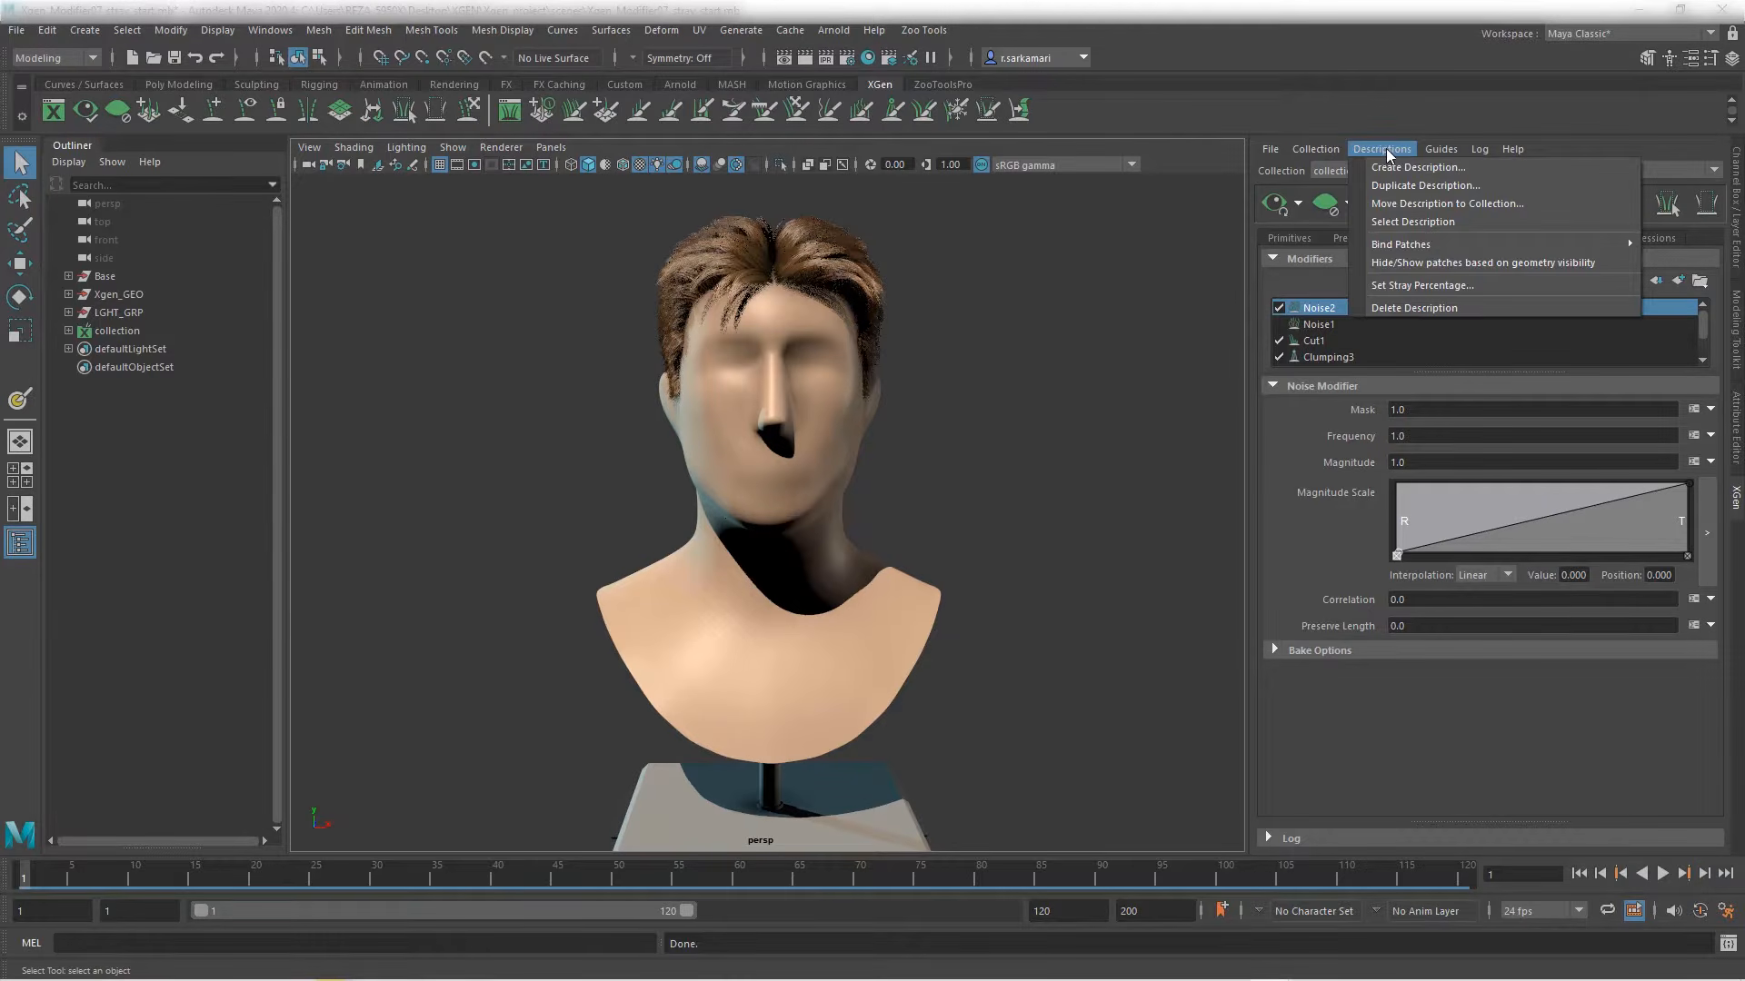
pyautogui.click(1417, 287)
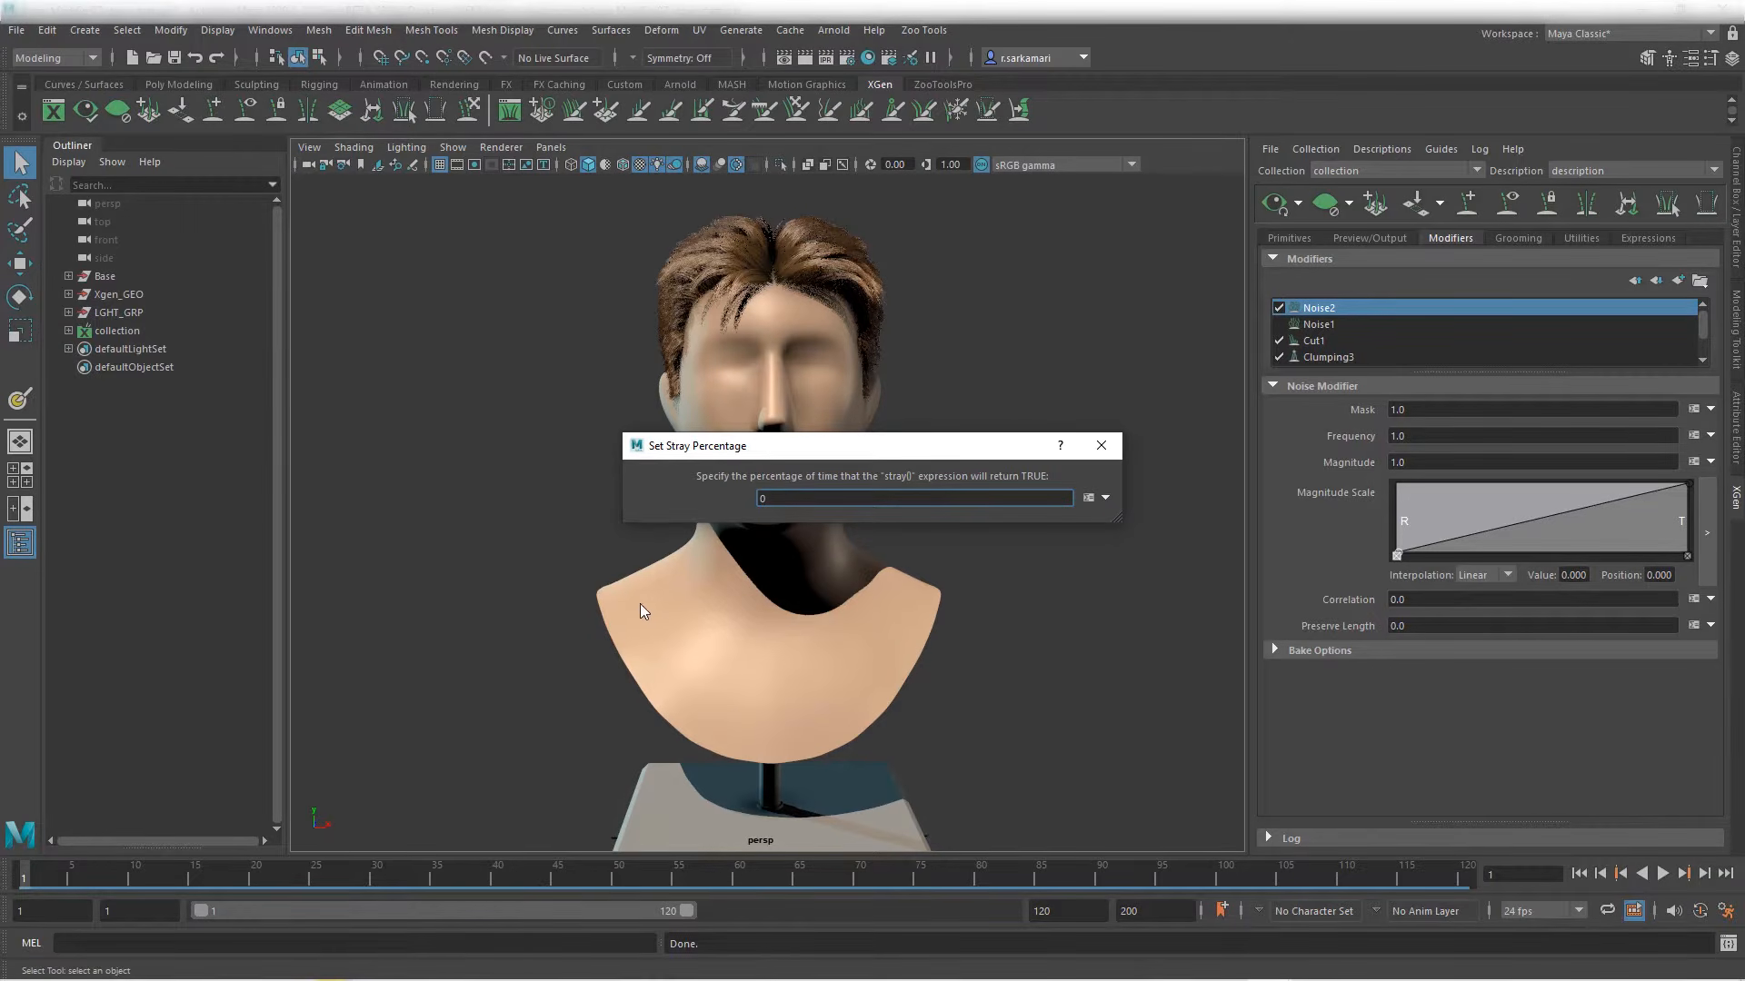
pyautogui.moveTo(831, 445); pyautogui.dragTo(740, 506)
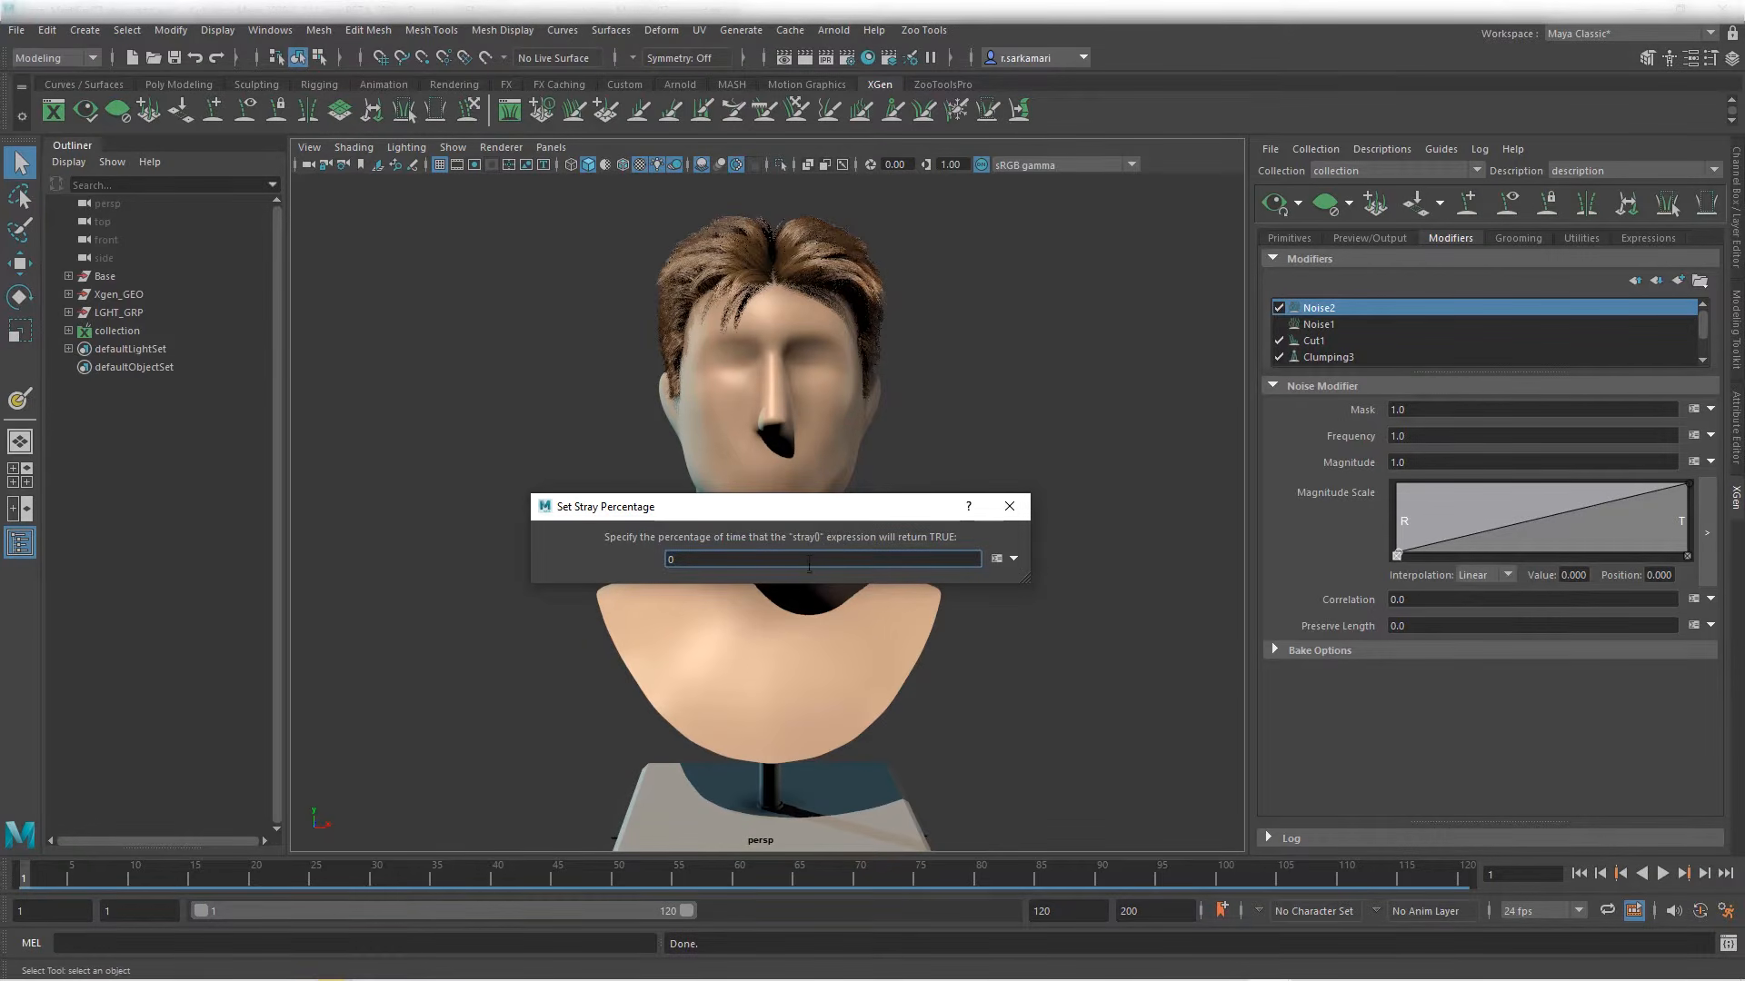
pyautogui.click(1009, 506)
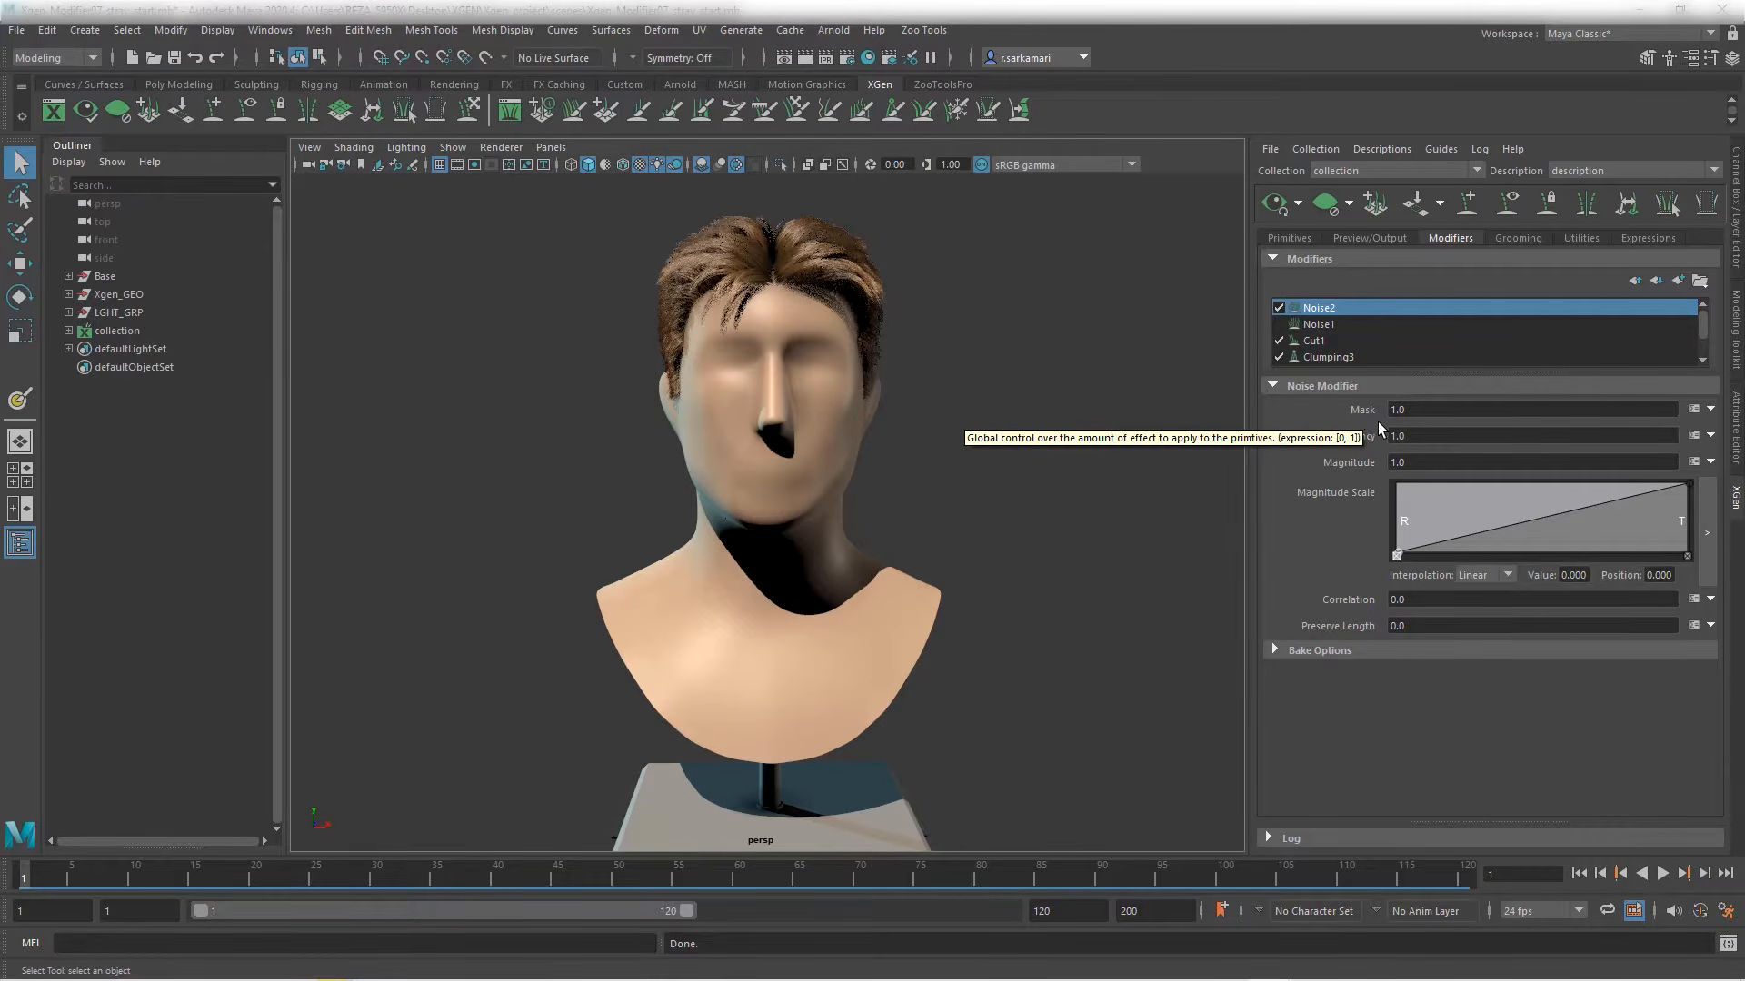
# Step: Replace the Noise2 mask value with the expression stray() ? 1:0 in the expression editor
pyautogui.click(1694, 409)
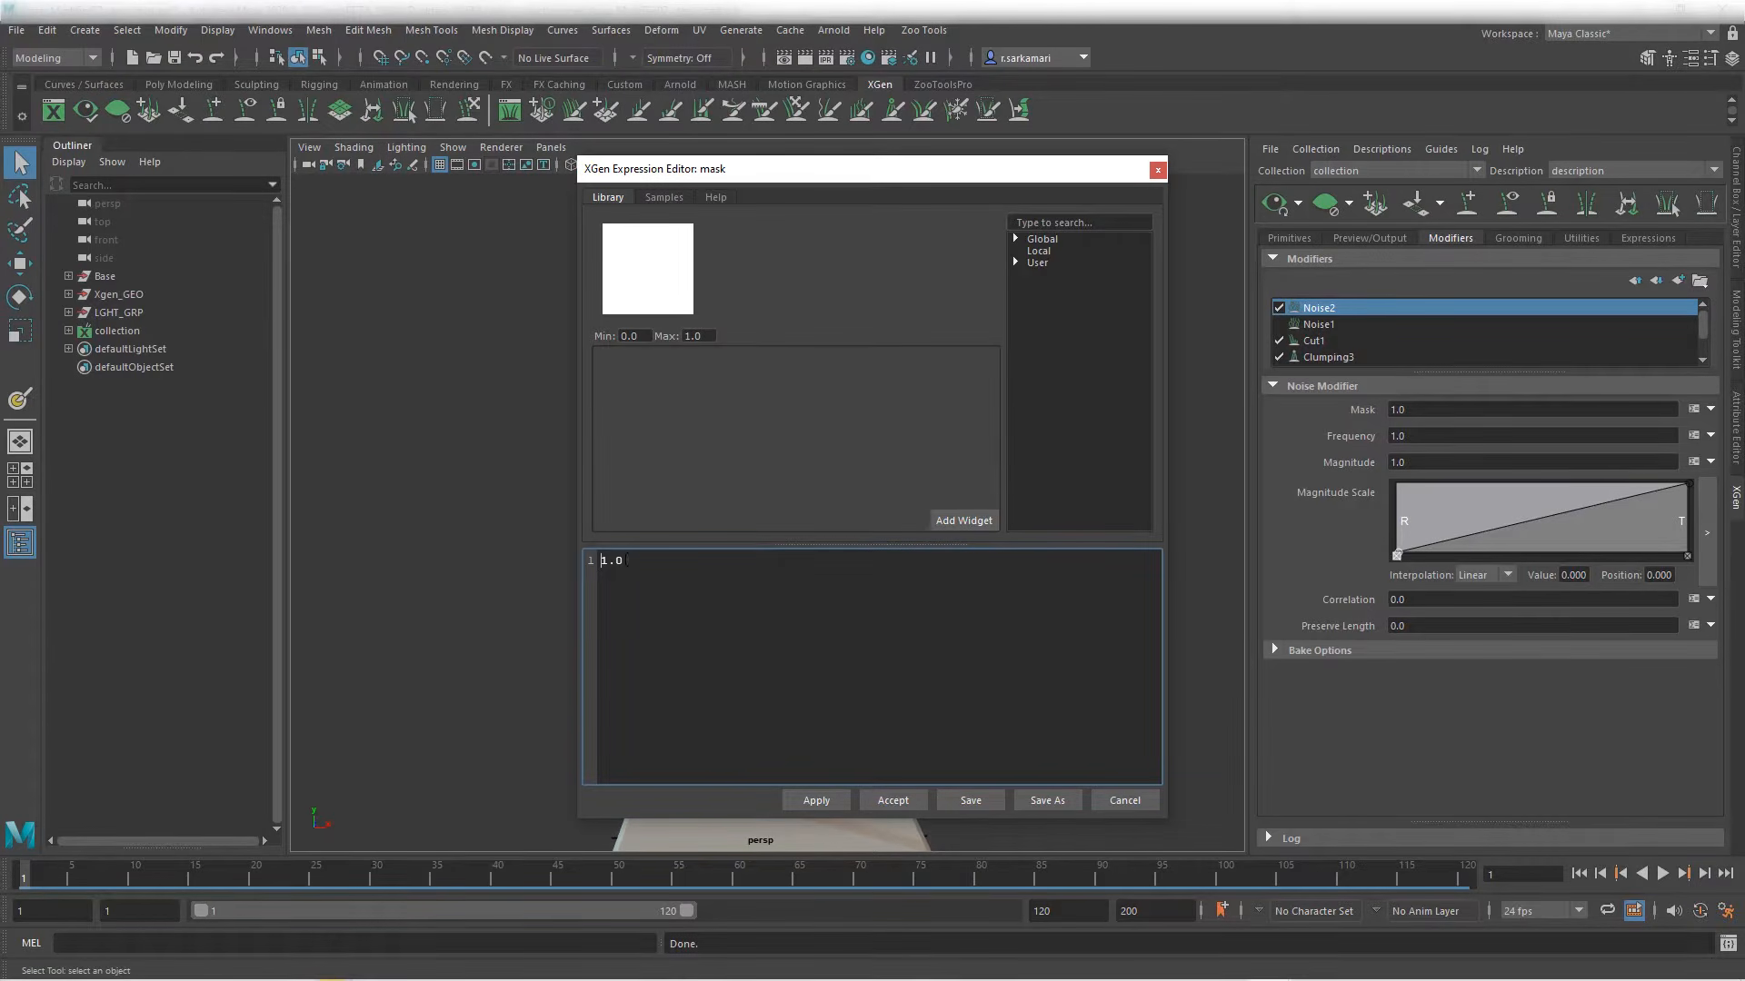
pyautogui.moveTo(634, 566); pyautogui.dragTo(547, 609)
pyautogui.write('stray ()')
pyautogui.press('BackSpace')
pyautogui.write('()')
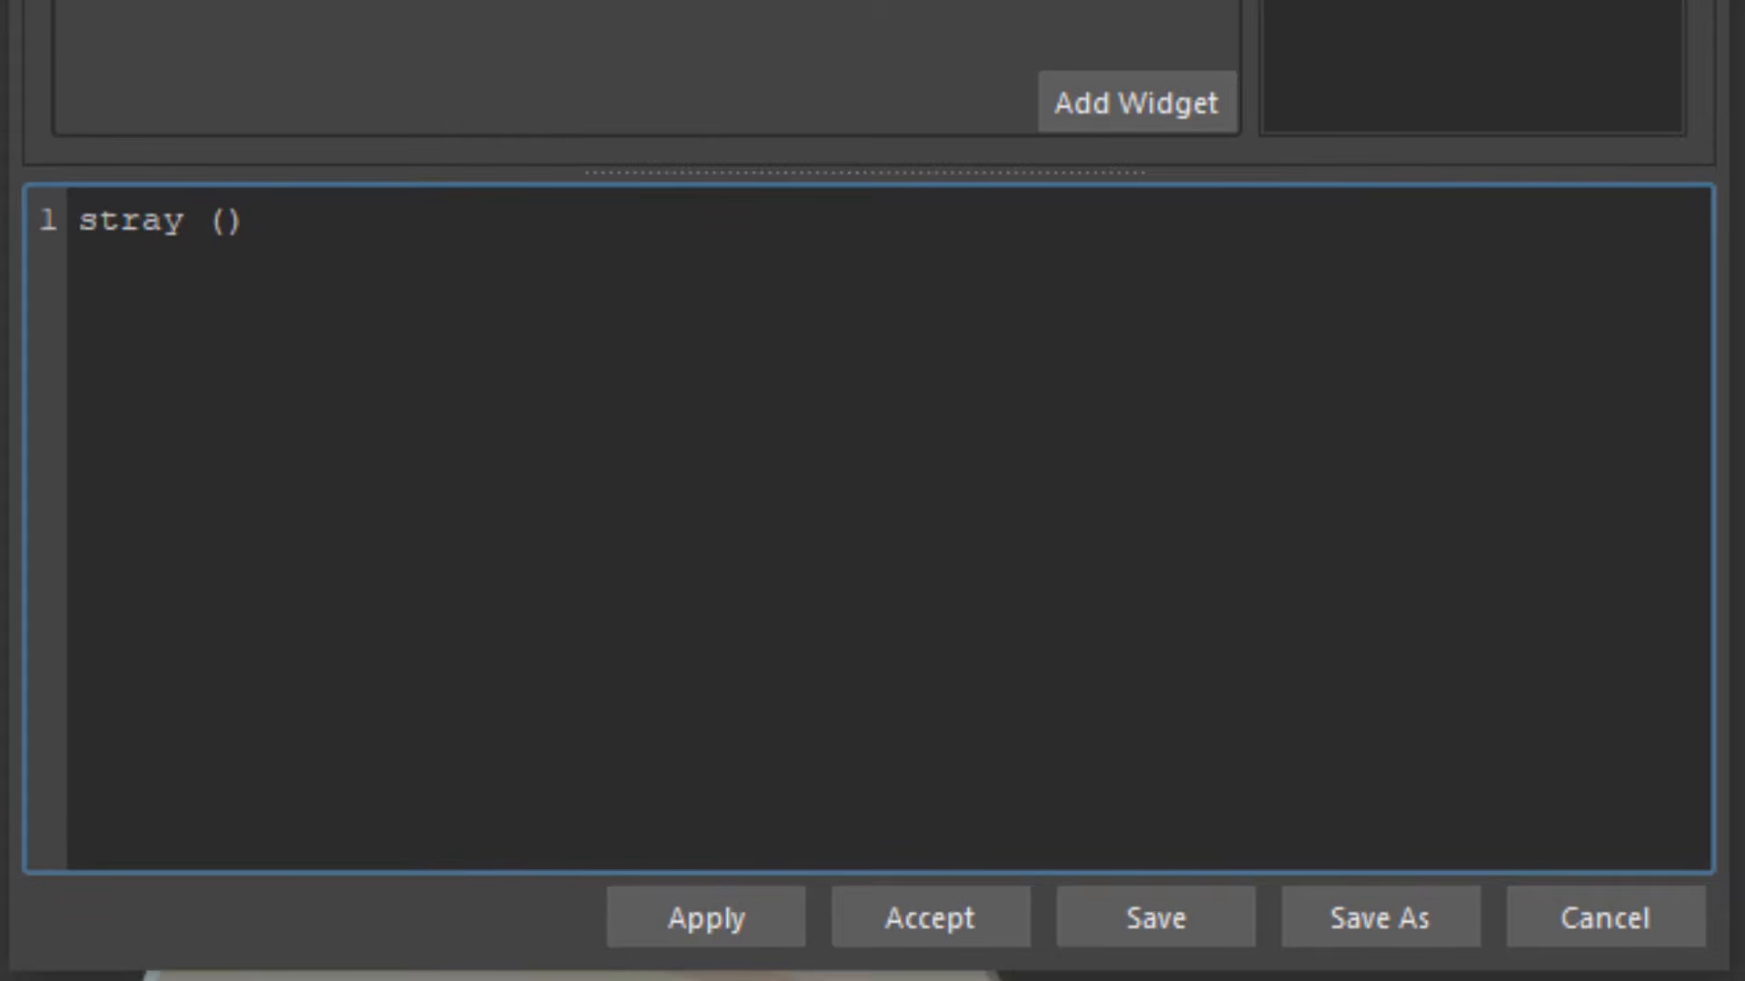
pyautogui.write('? 1')
pyautogui.hotkey('shift', 'Left')
pyautogui.click(333, 220)
pyautogui.write(':')
pyautogui.write('0')
# Step: Remove the space between stray and its parentheses, apply the mask expression and close the expression editor
pyautogui.click(187, 261)
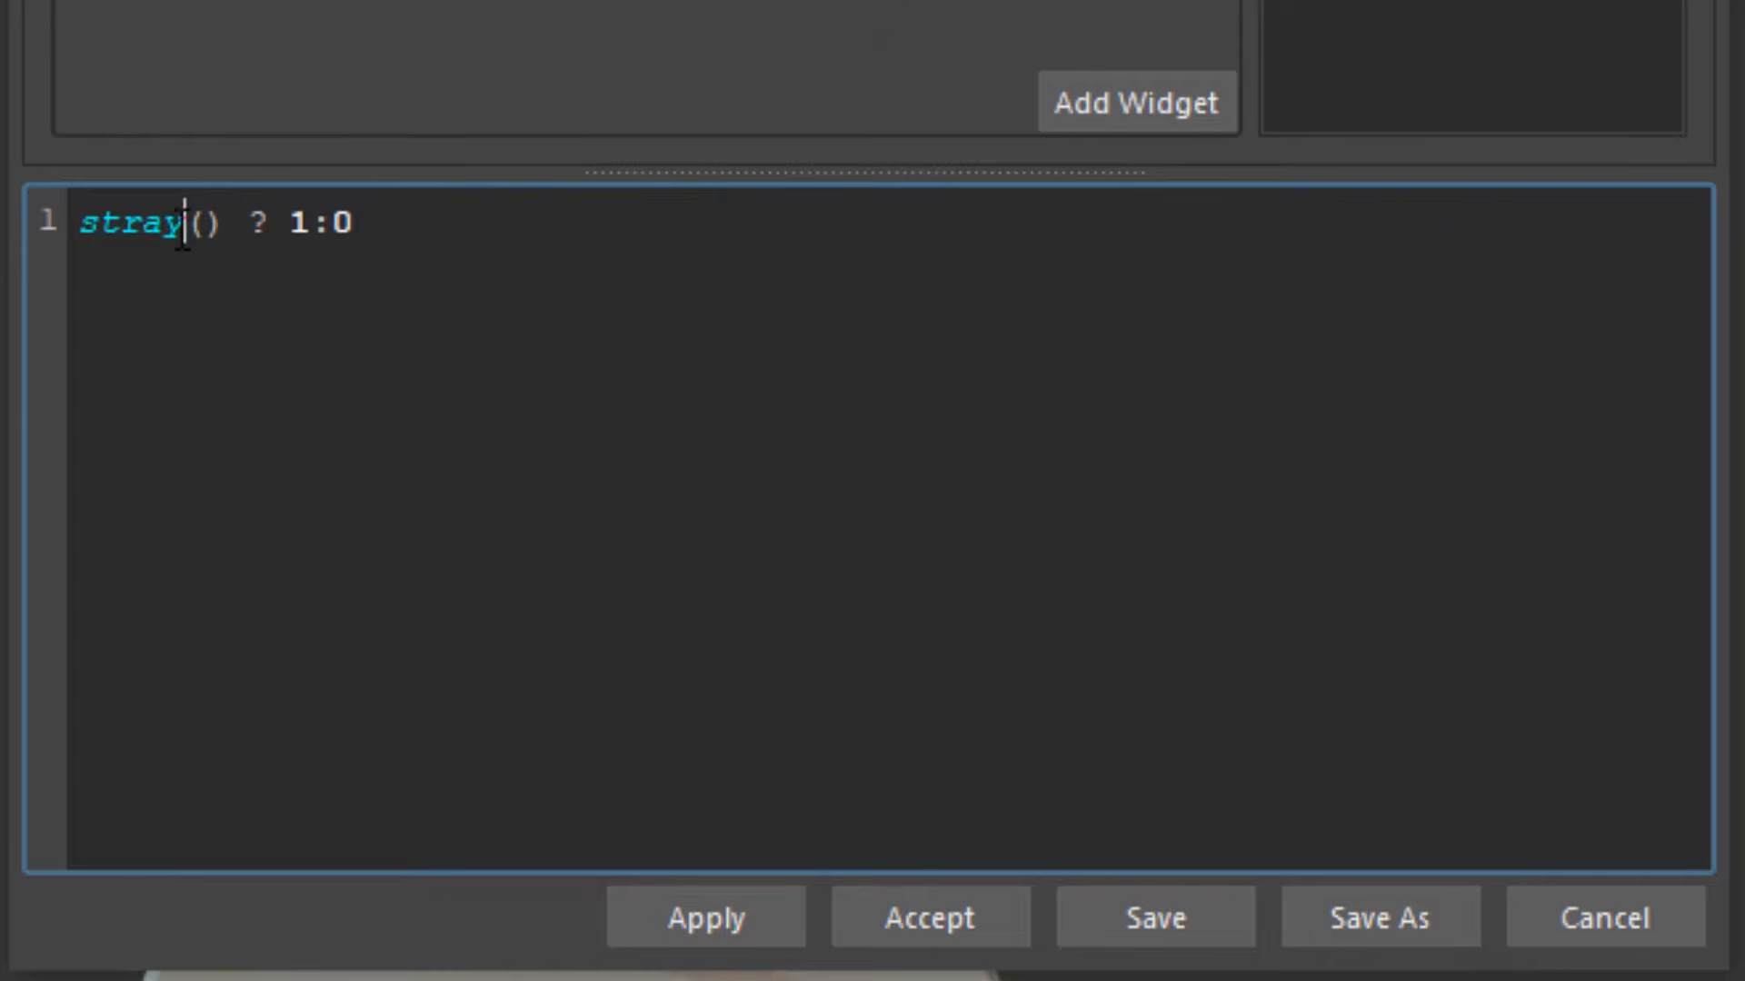
pyautogui.doubleClick(186, 238)
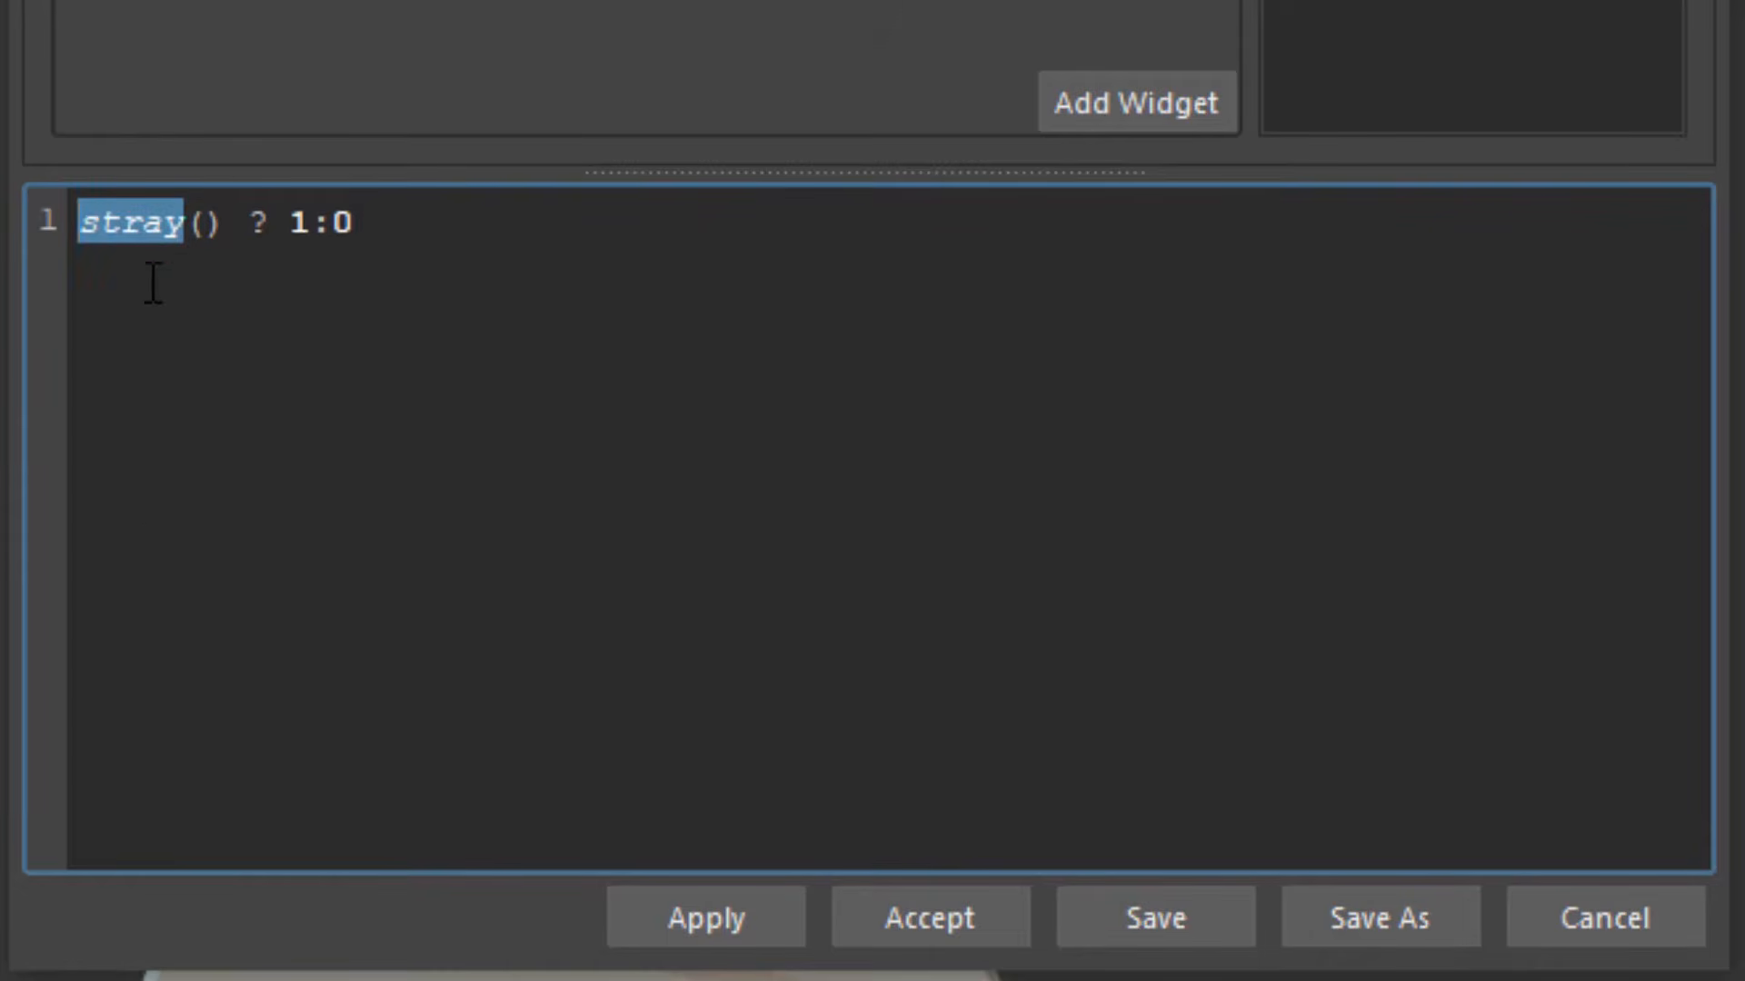
pyautogui.click(156, 416)
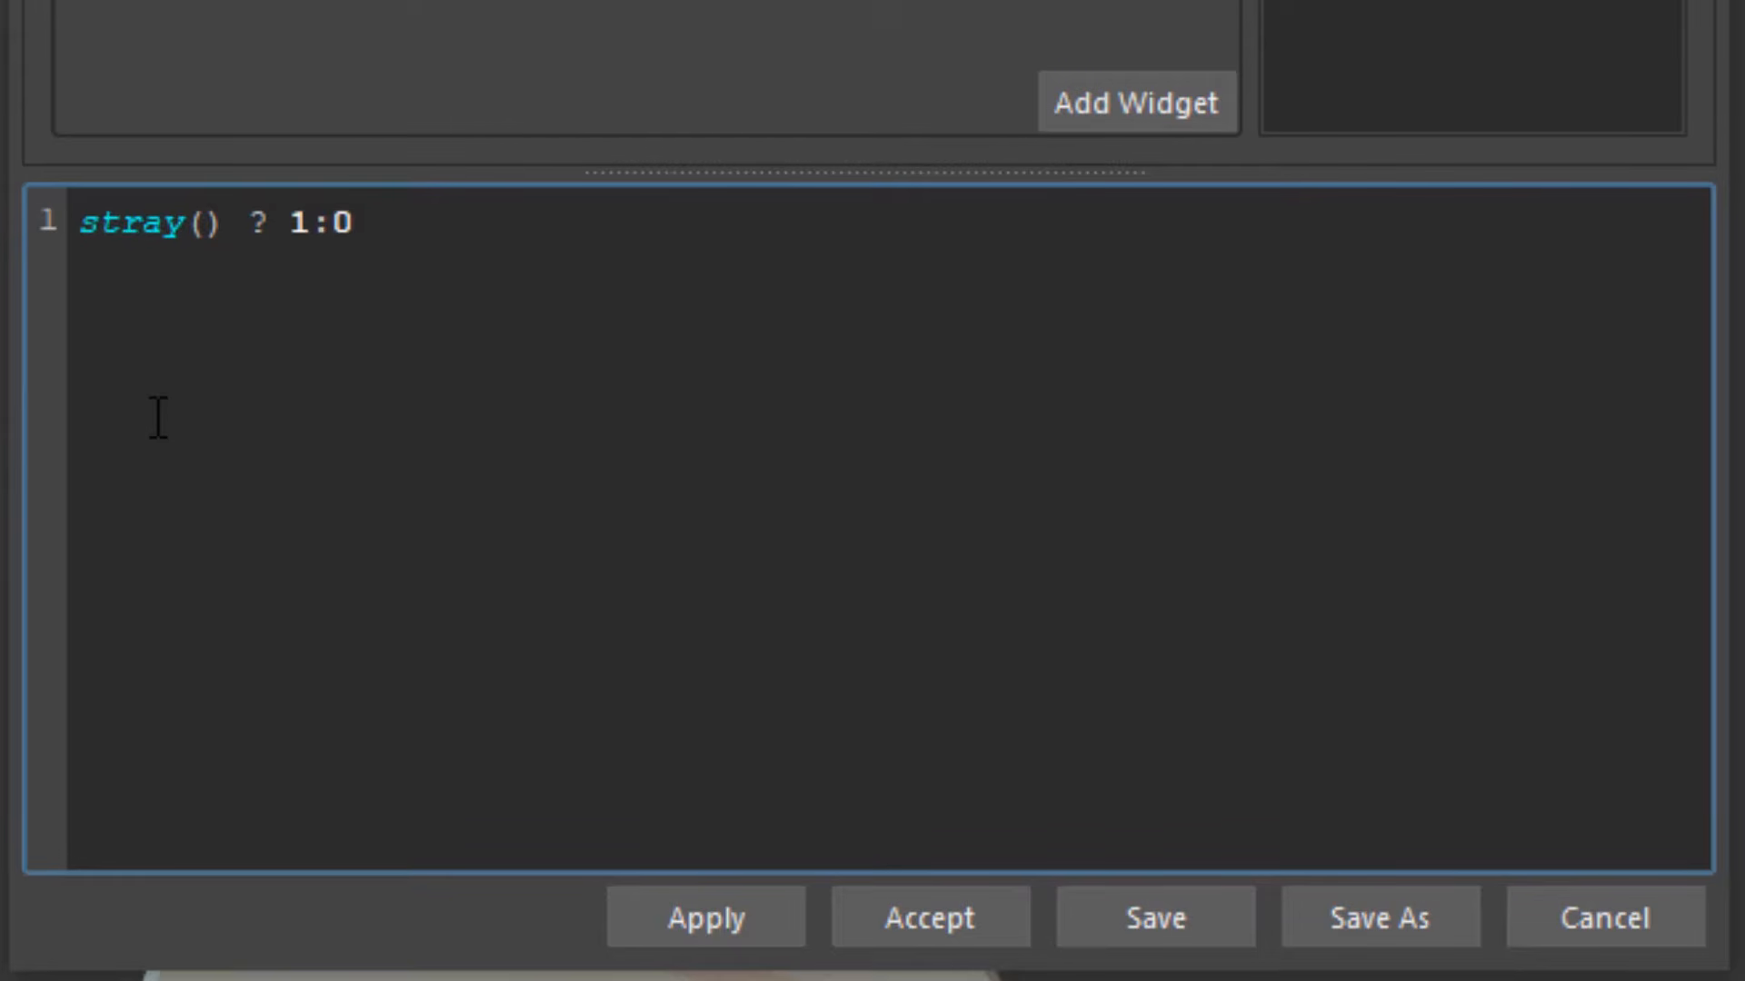
pyautogui.click(191, 204)
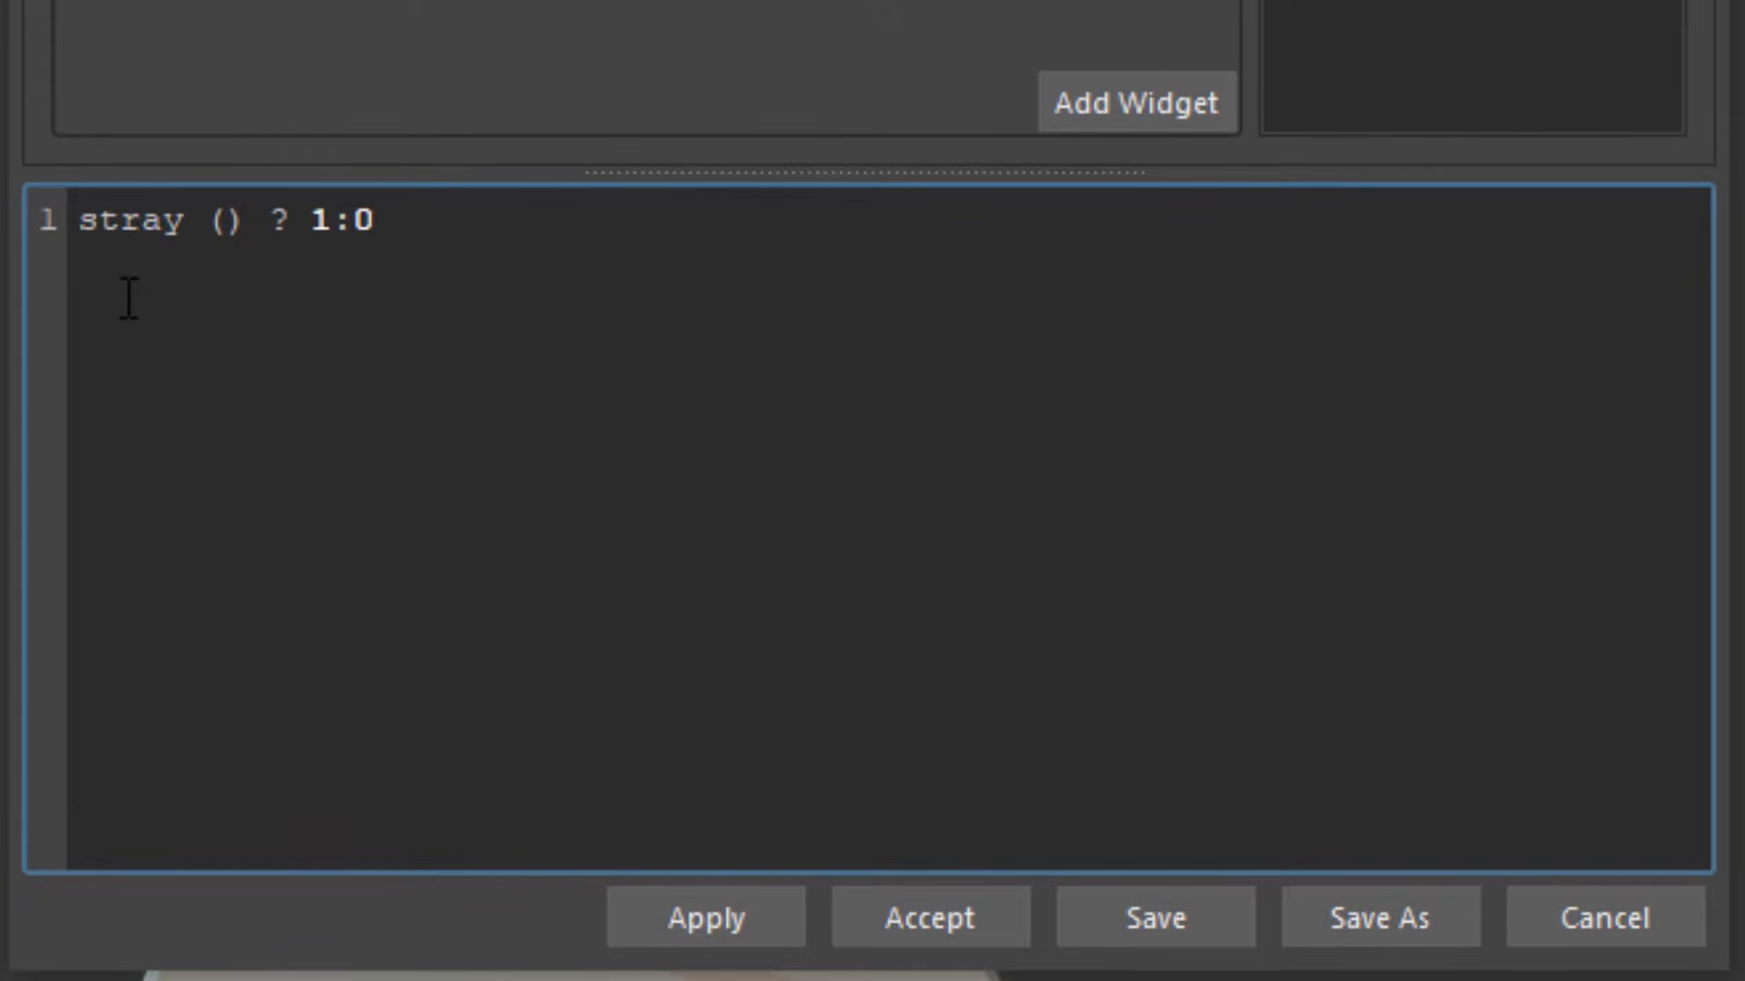
pyautogui.press('BackSpace')
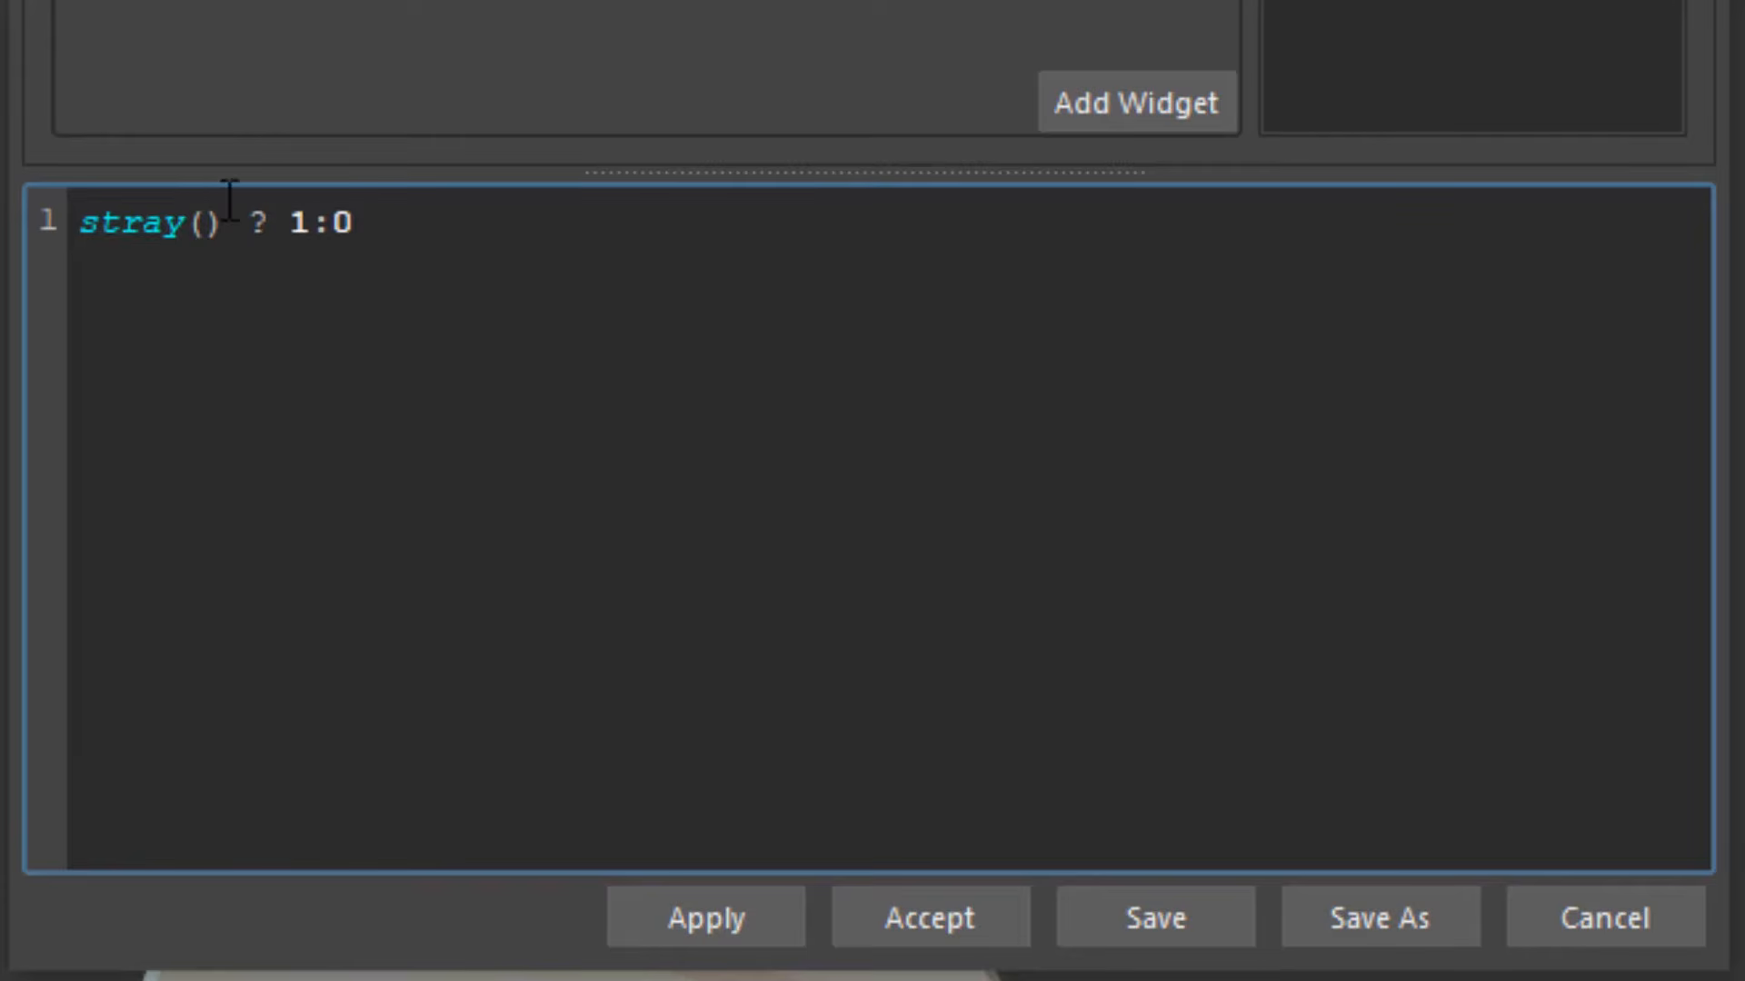
pyautogui.doubleClick(301, 223)
pyautogui.doubleClick(342, 223)
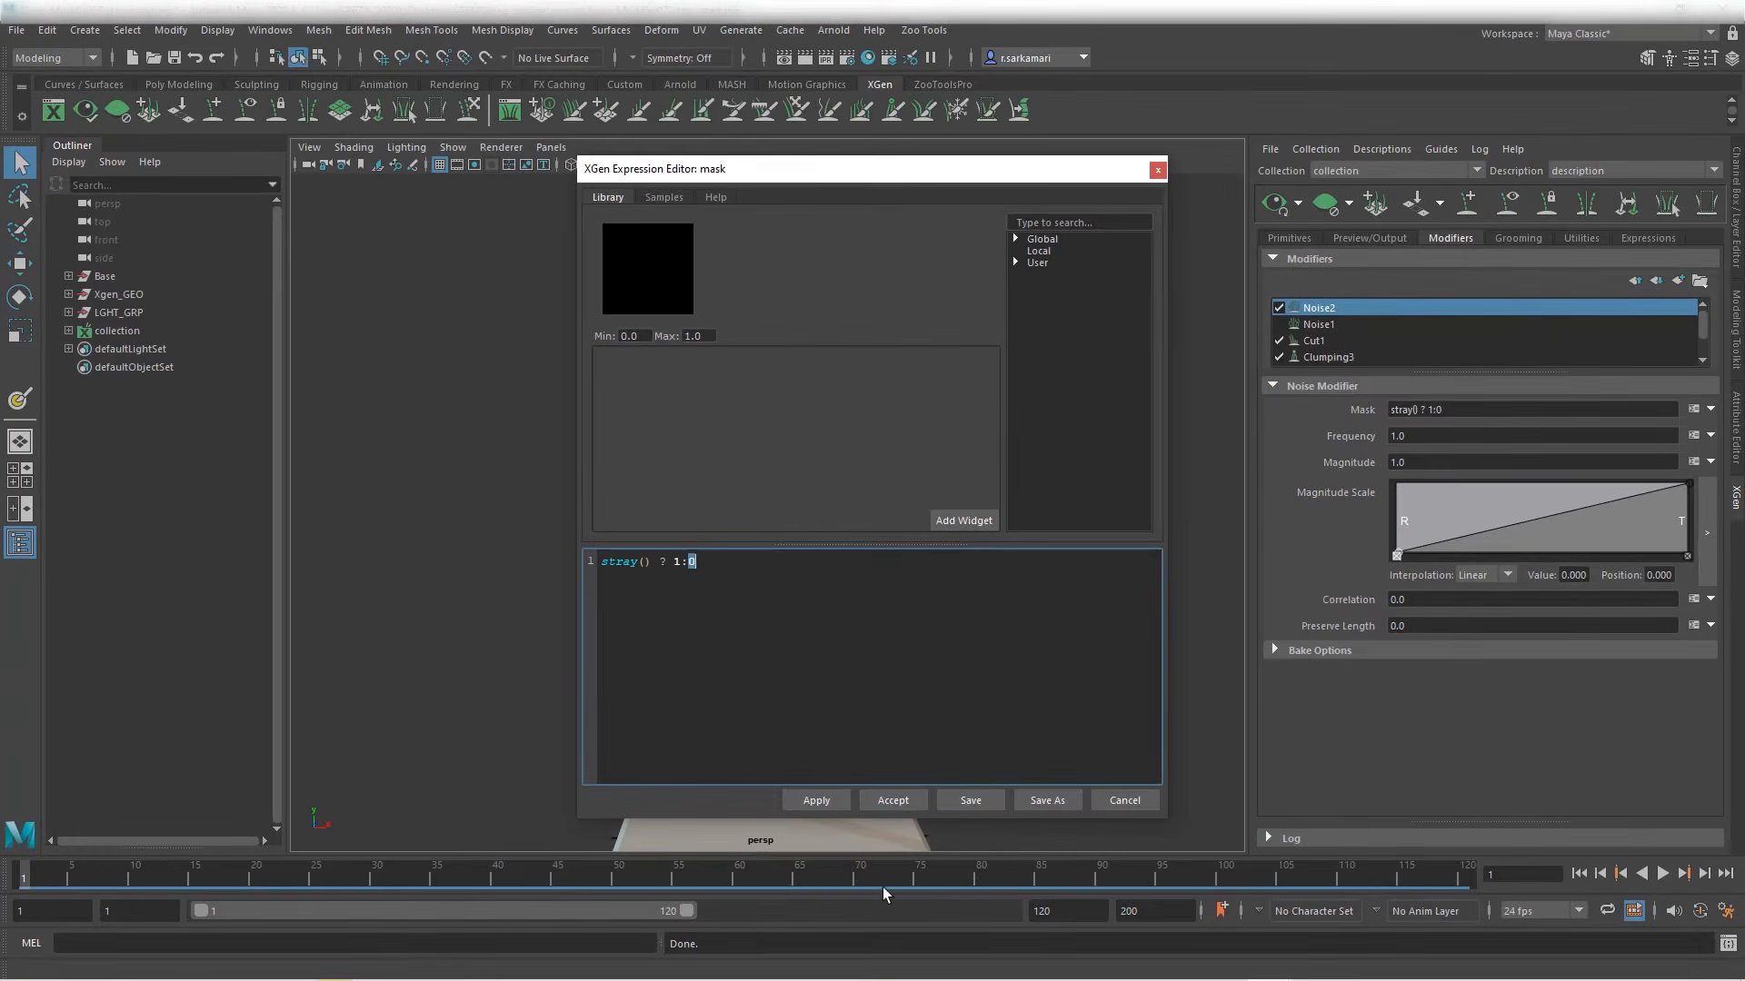
pyautogui.click(1157, 170)
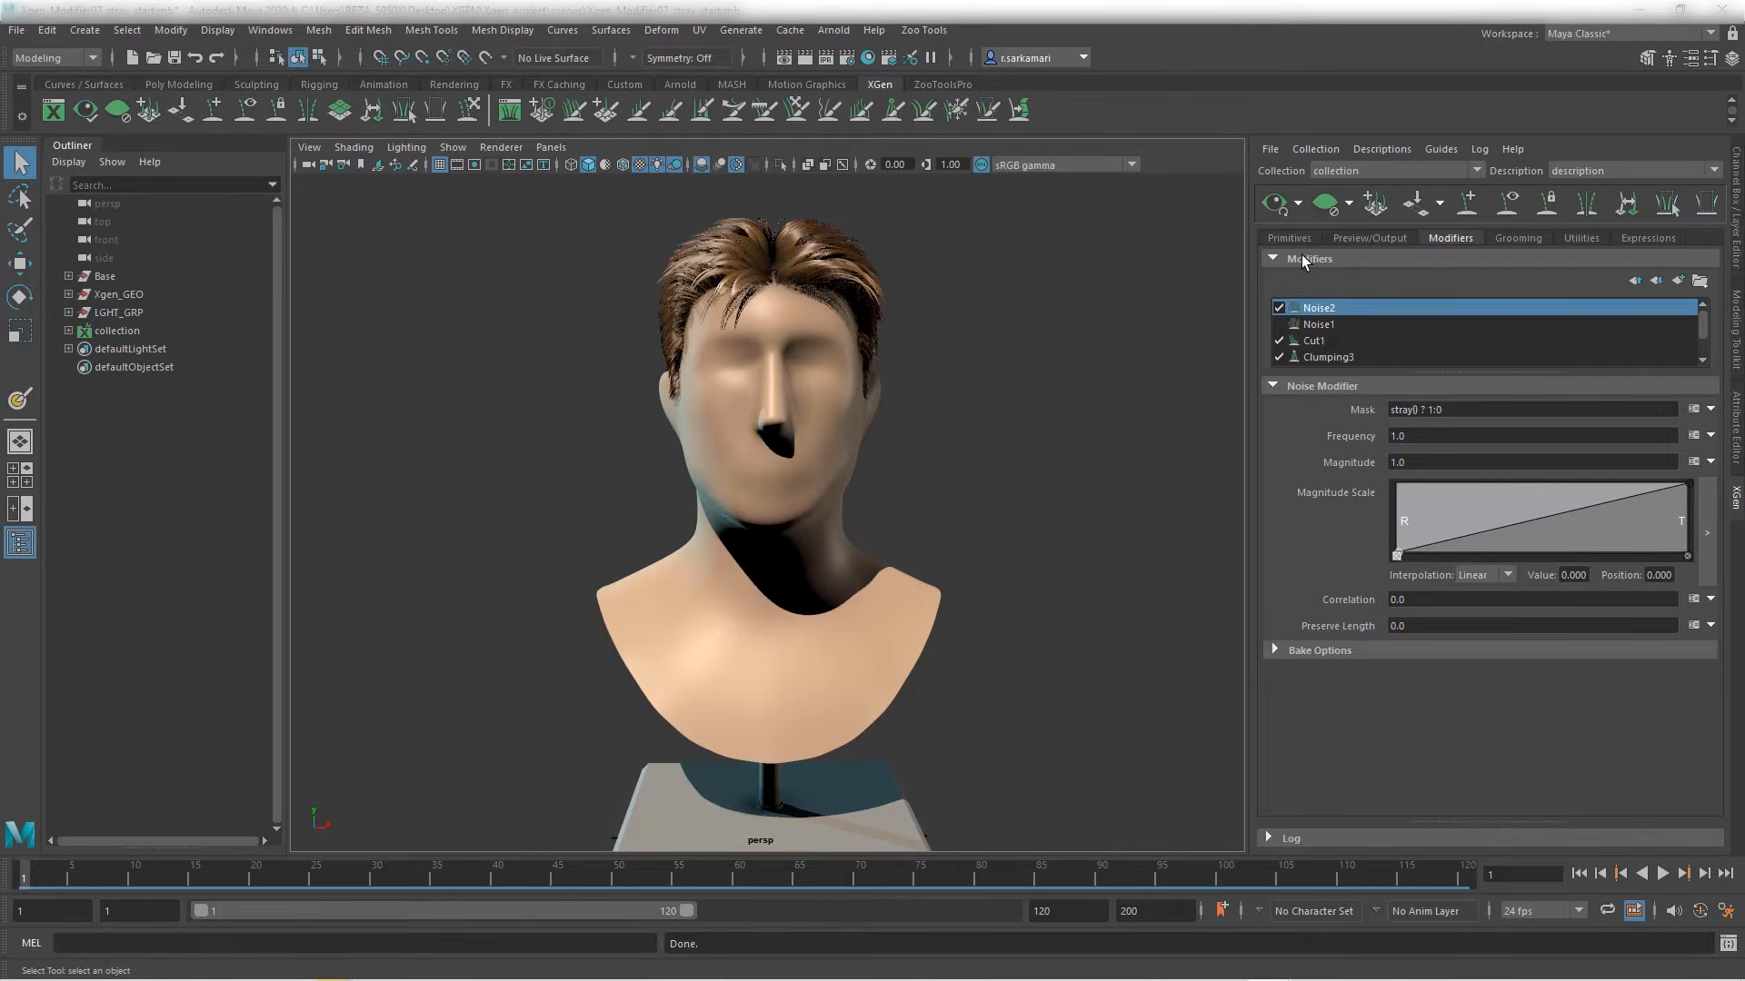
# Step: Set the description's stray percentage to 20
pyautogui.click(1368, 149)
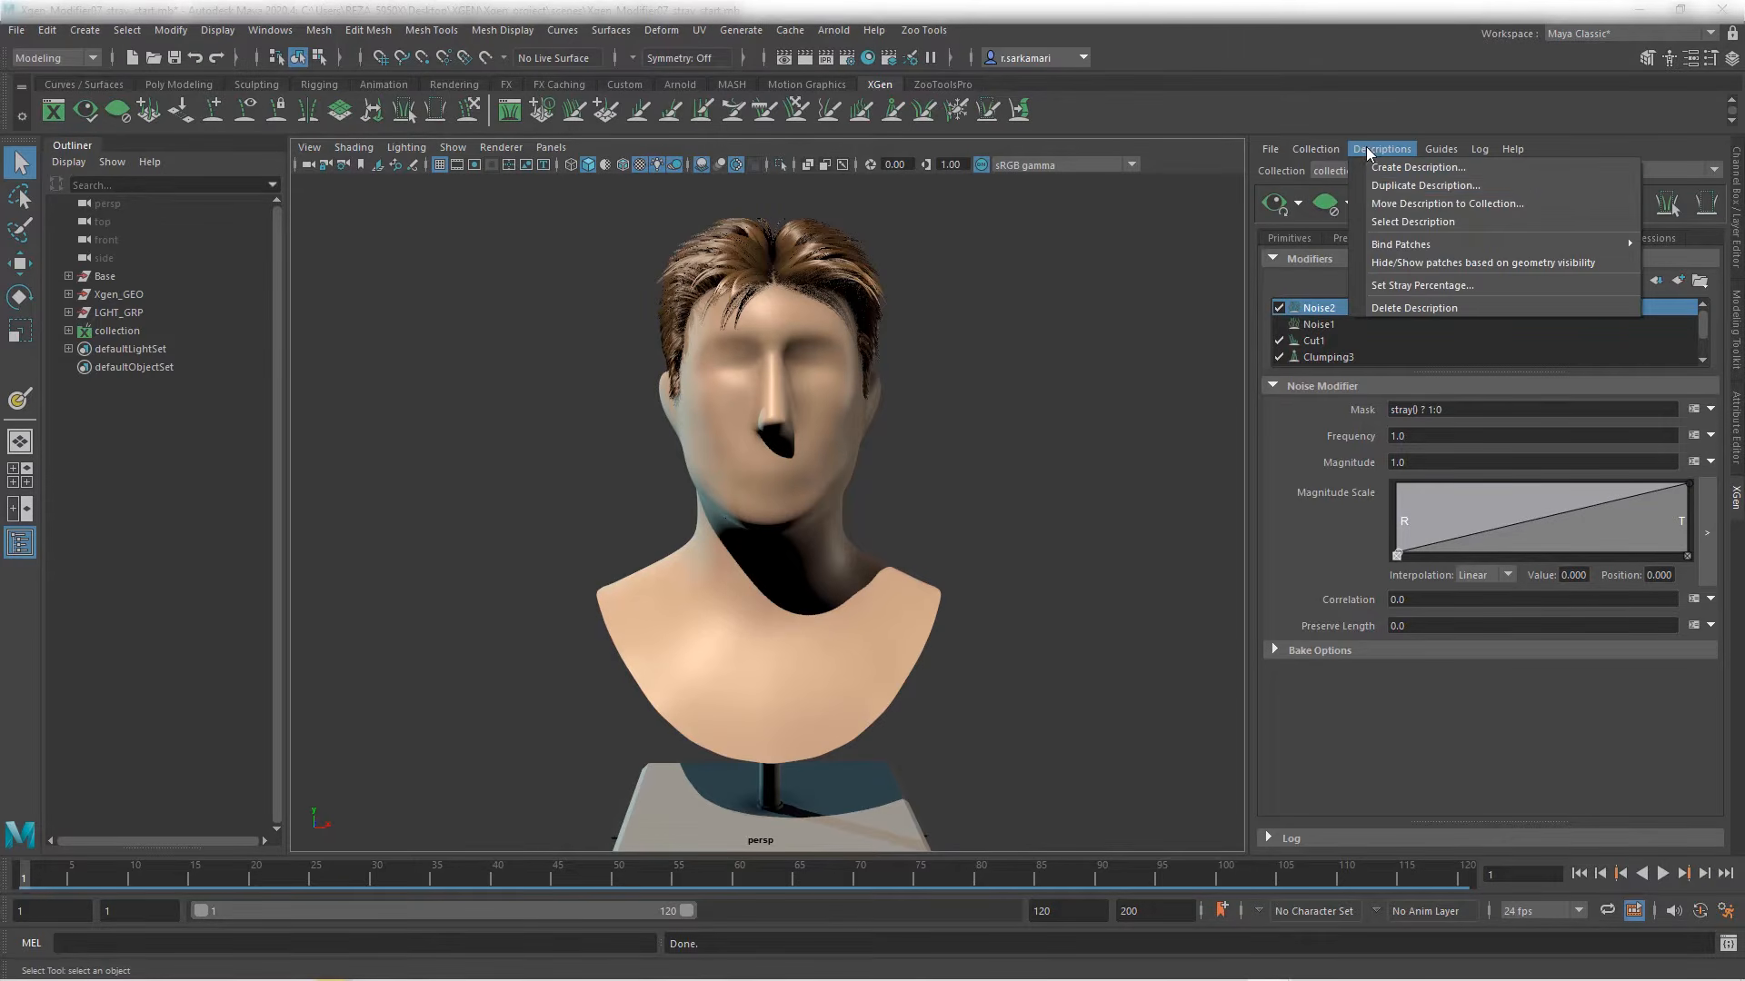
pyautogui.click(1376, 285)
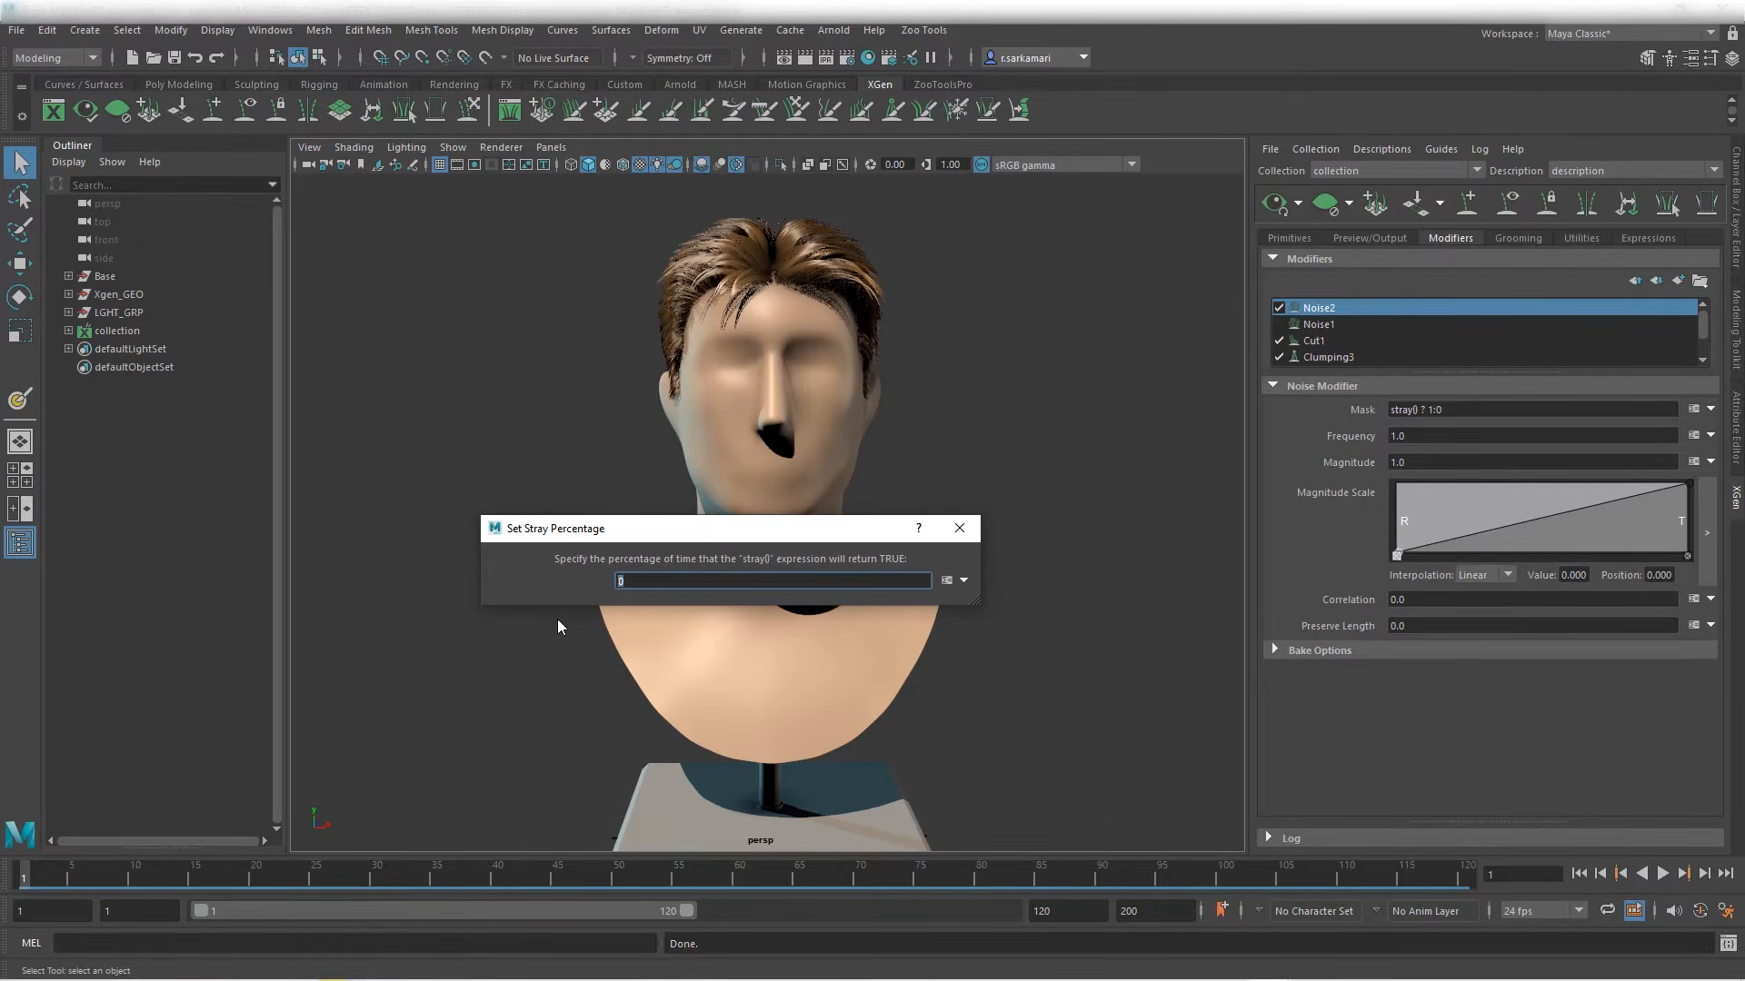
pyautogui.write('20')
pyautogui.press('Return')
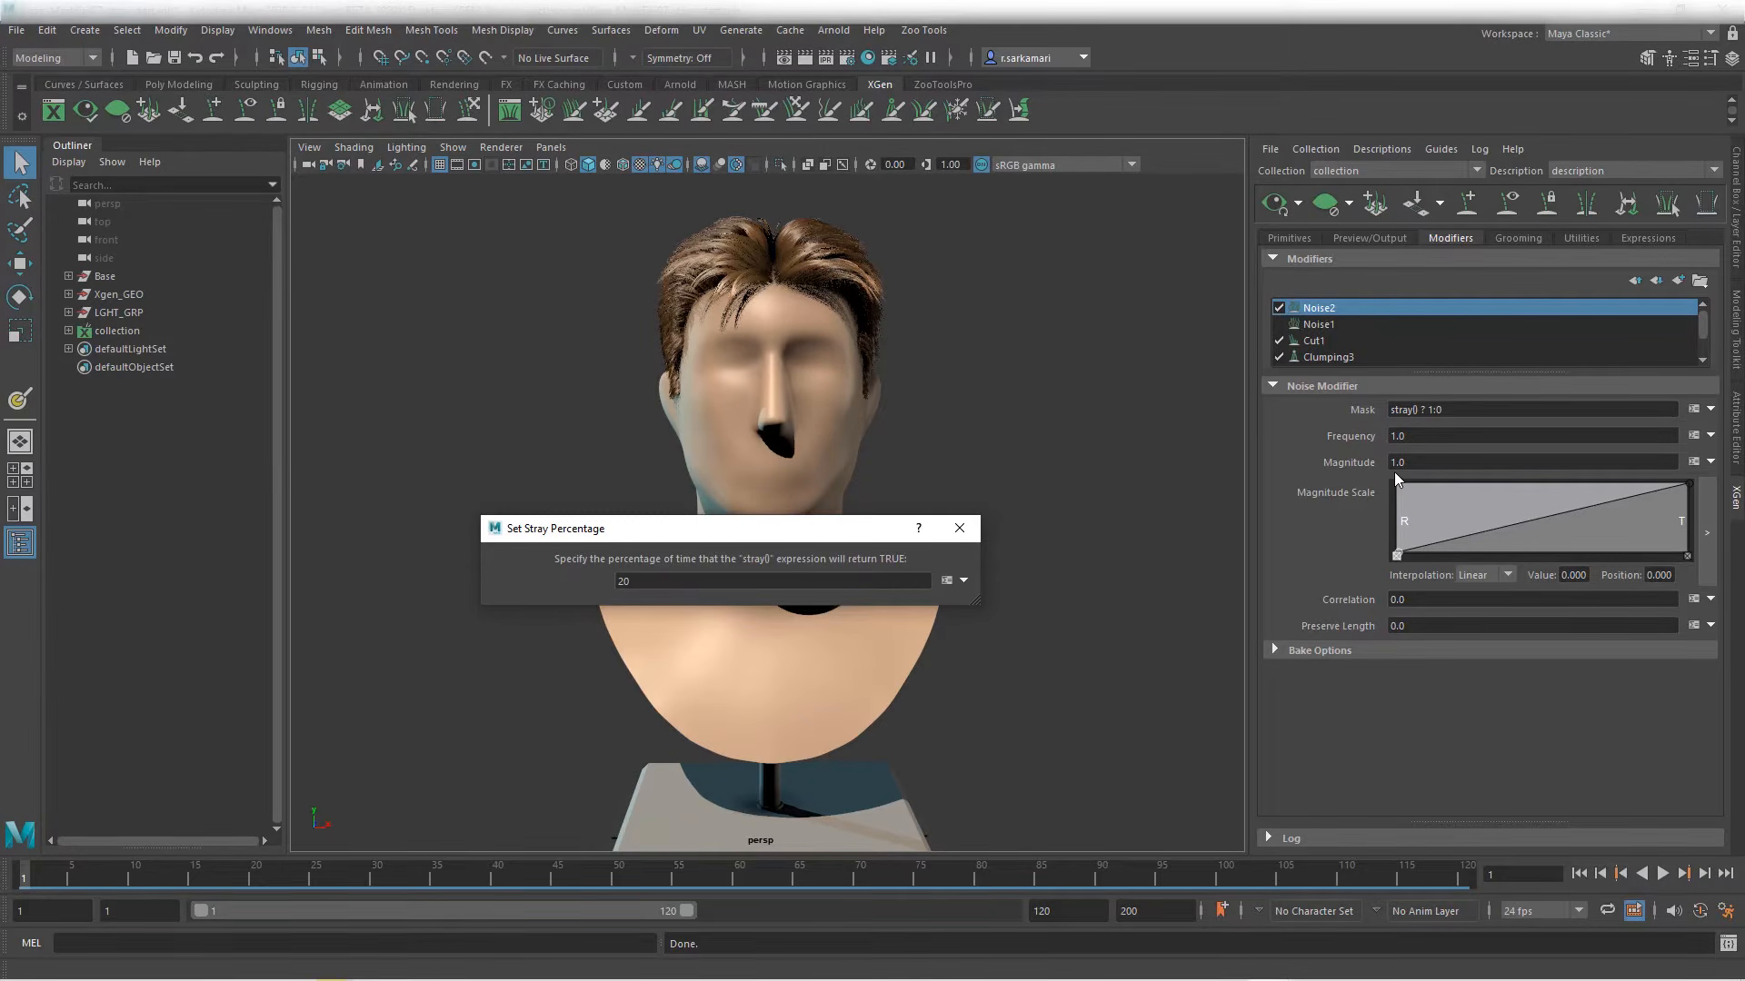
pyautogui.click(958, 528)
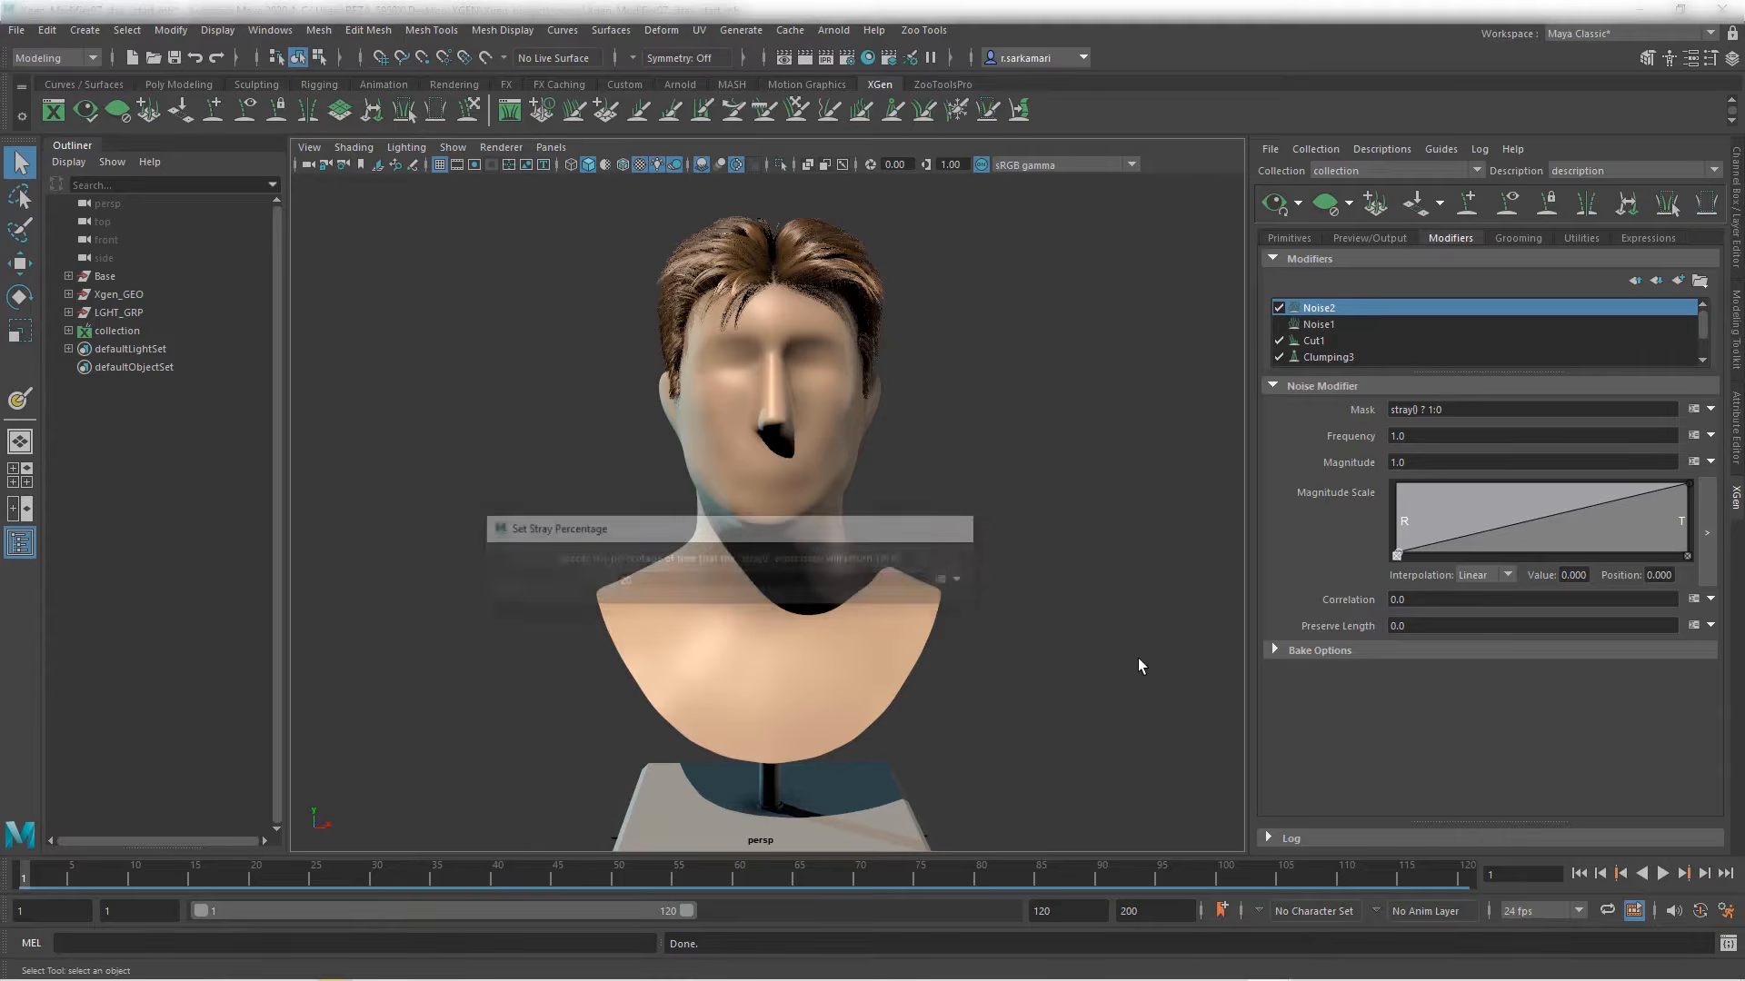
# Step: Set the Noise2 modifier's frequency to .1 and its magnitude to 5
pyautogui.moveTo(1417, 437); pyautogui.dragTo(1163, 515)
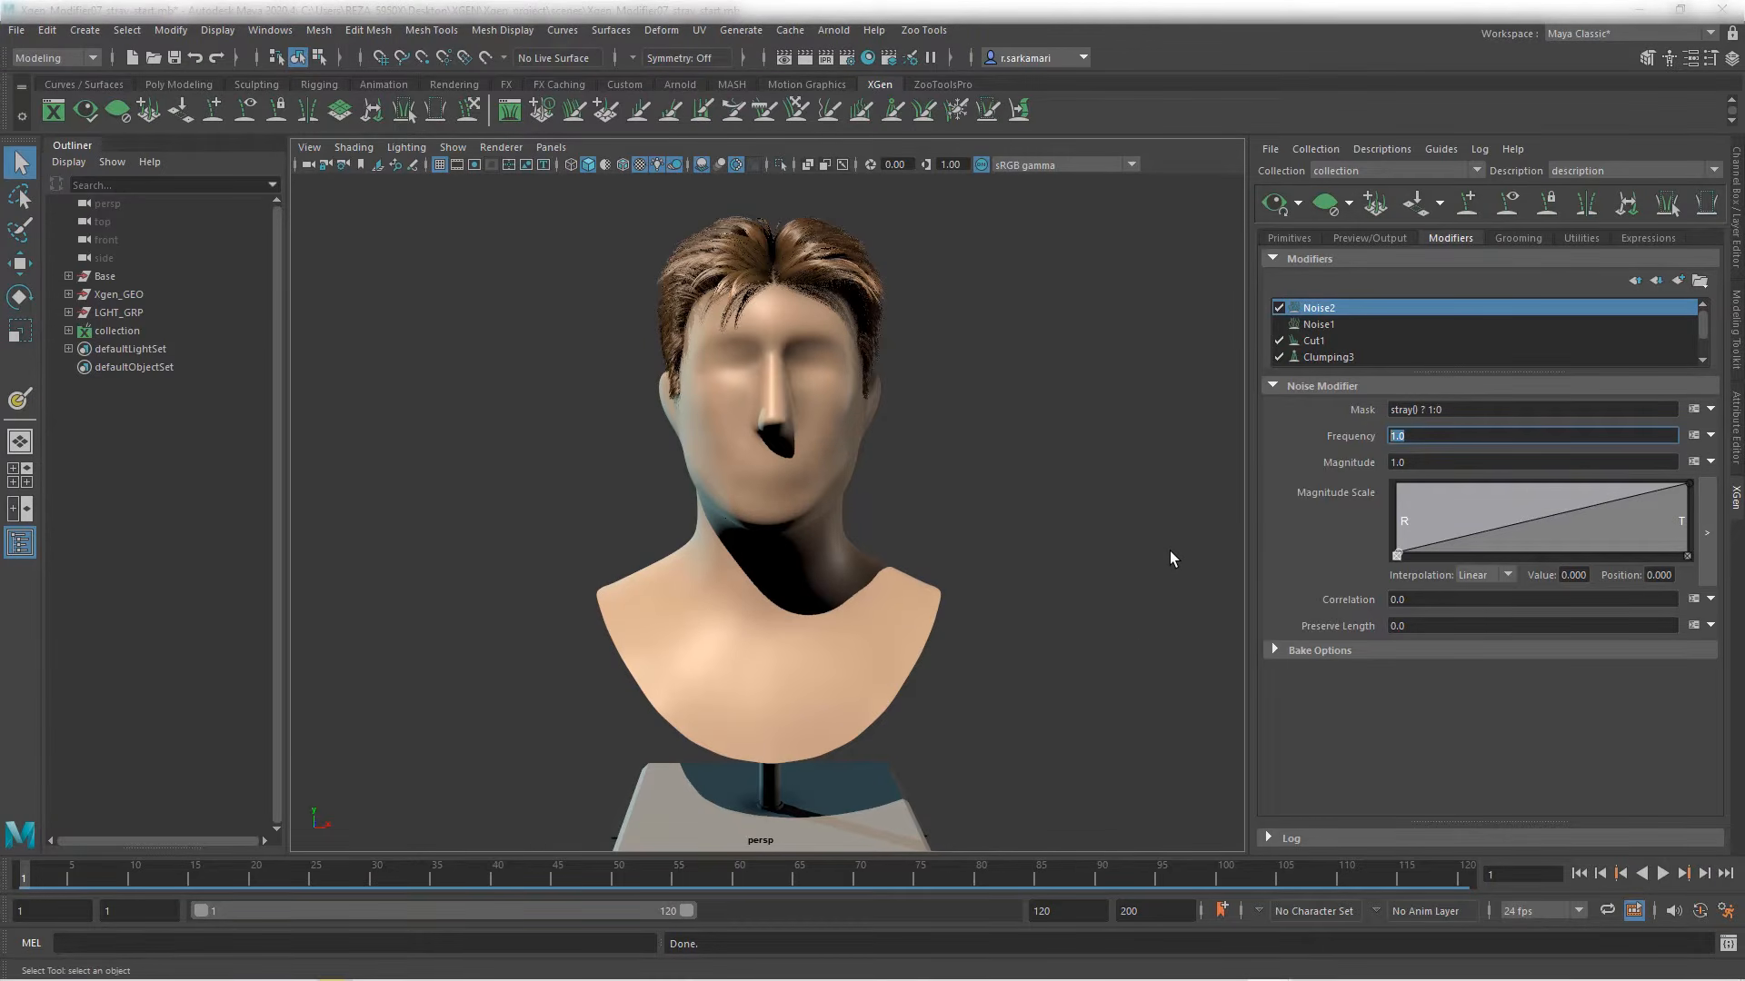
pyautogui.write('.1')
pyautogui.press('Return')
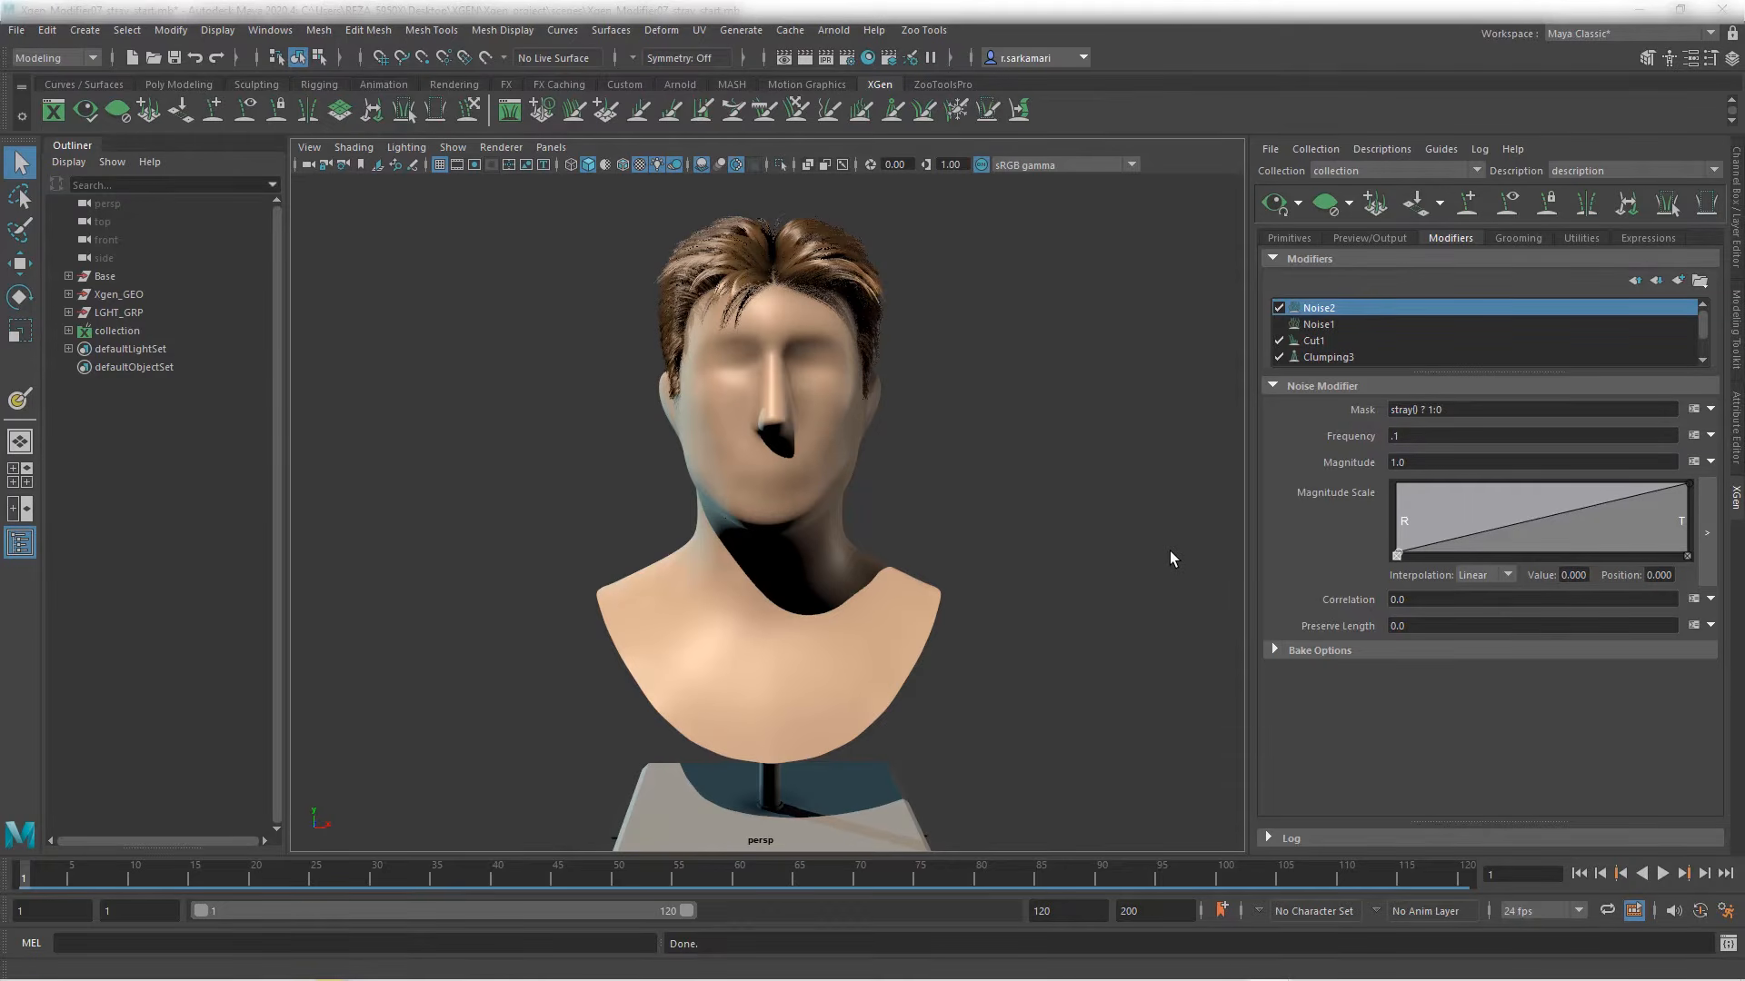
pyautogui.moveTo(1424, 458); pyautogui.dragTo(1056, 487)
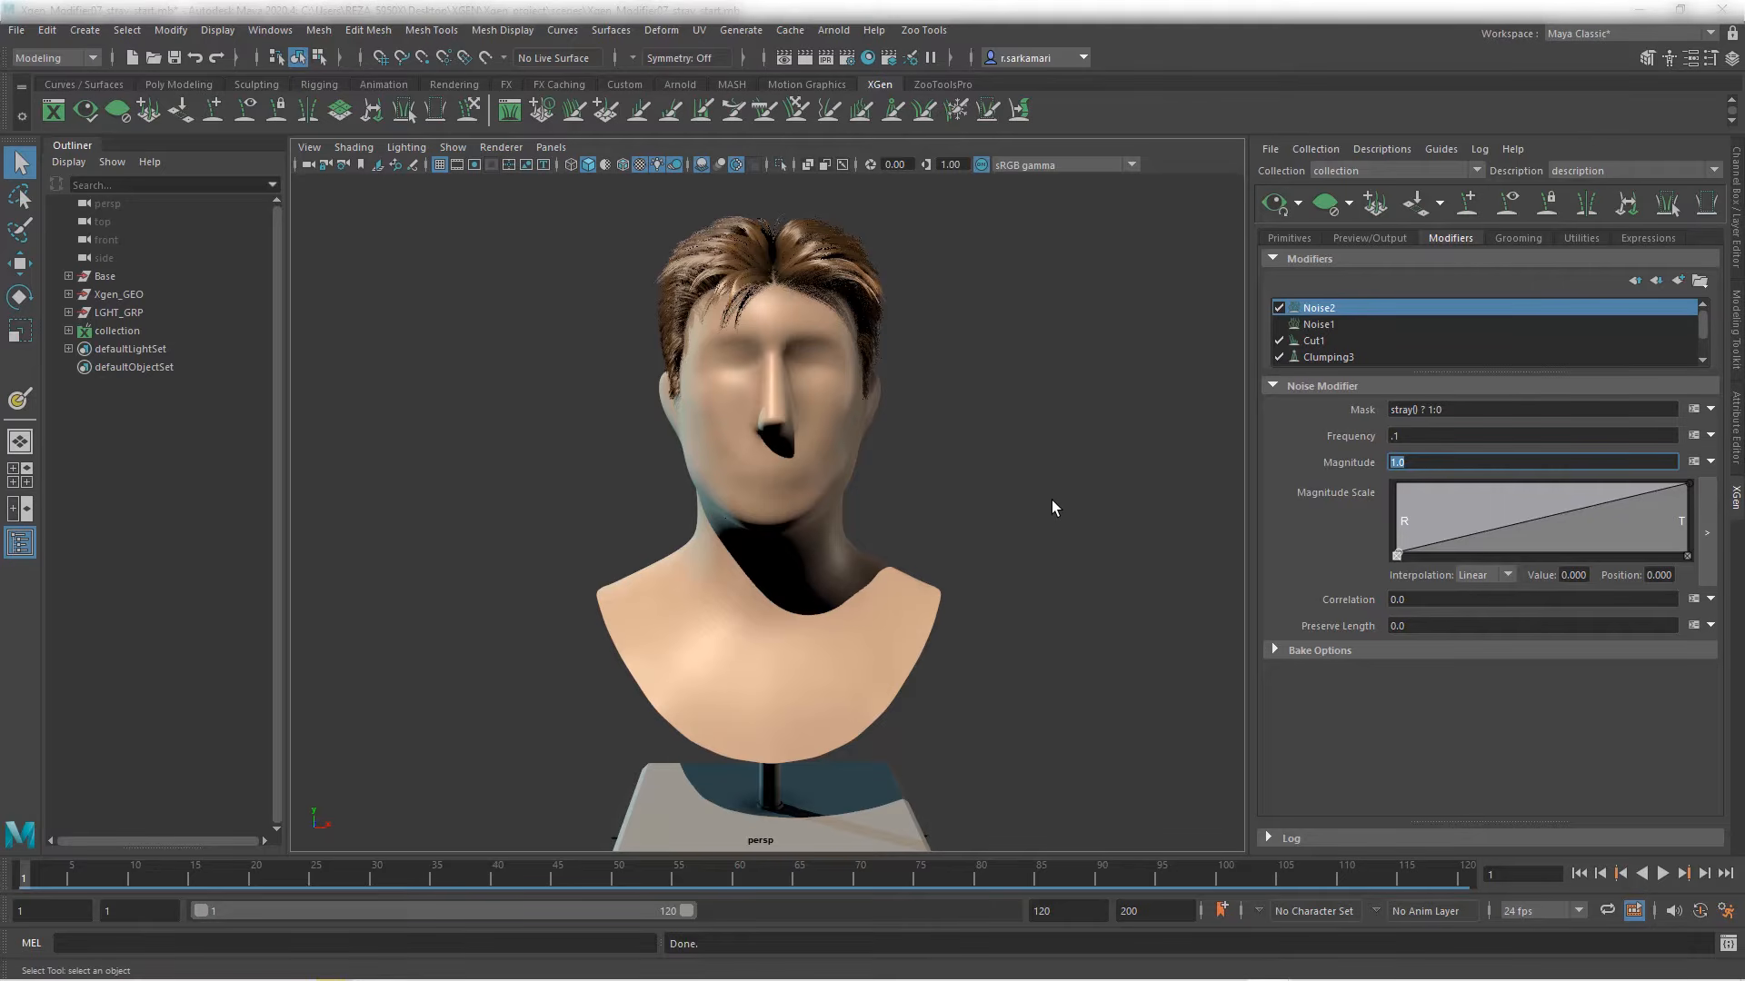
pyautogui.write('5')
pyautogui.press('Return')
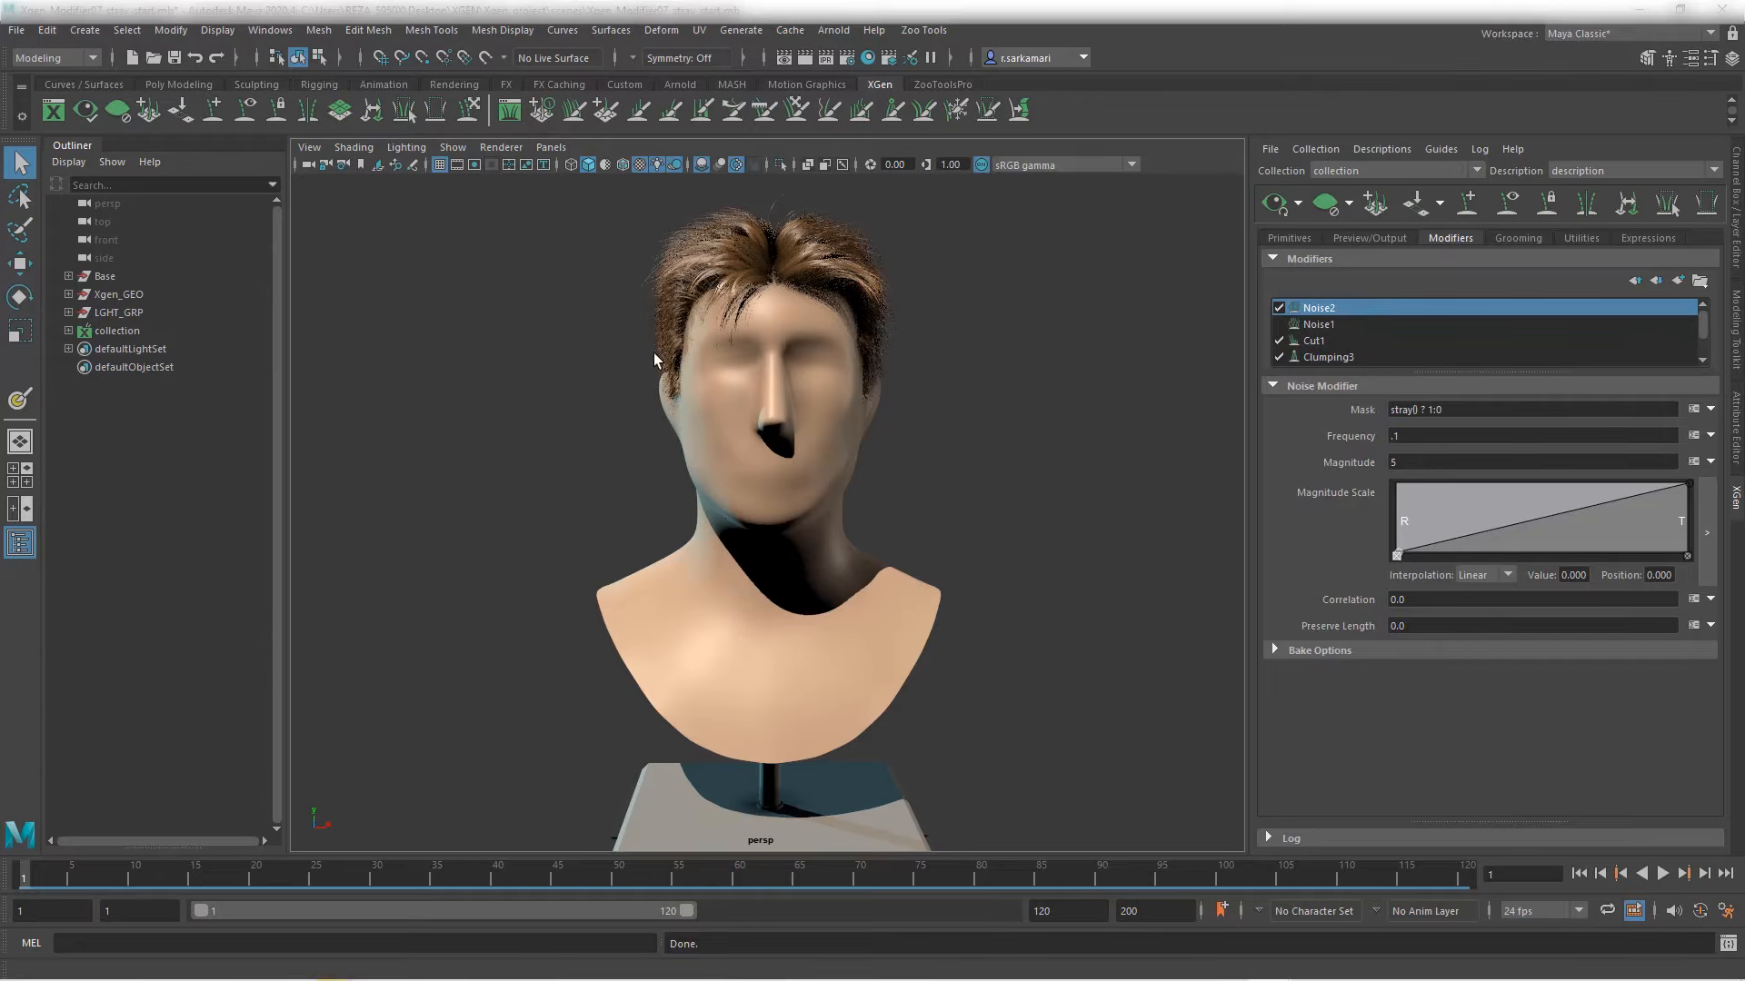
# Step: Raise the Noise2 magnitude scale curve near the root with two added points, the higher one at about value 0.724, position 0.25
pyautogui.keyDown('alt'); pyautogui.moveTo(661, 377); pyautogui.dragTo(638, 507); pyautogui.keyUp('alt')
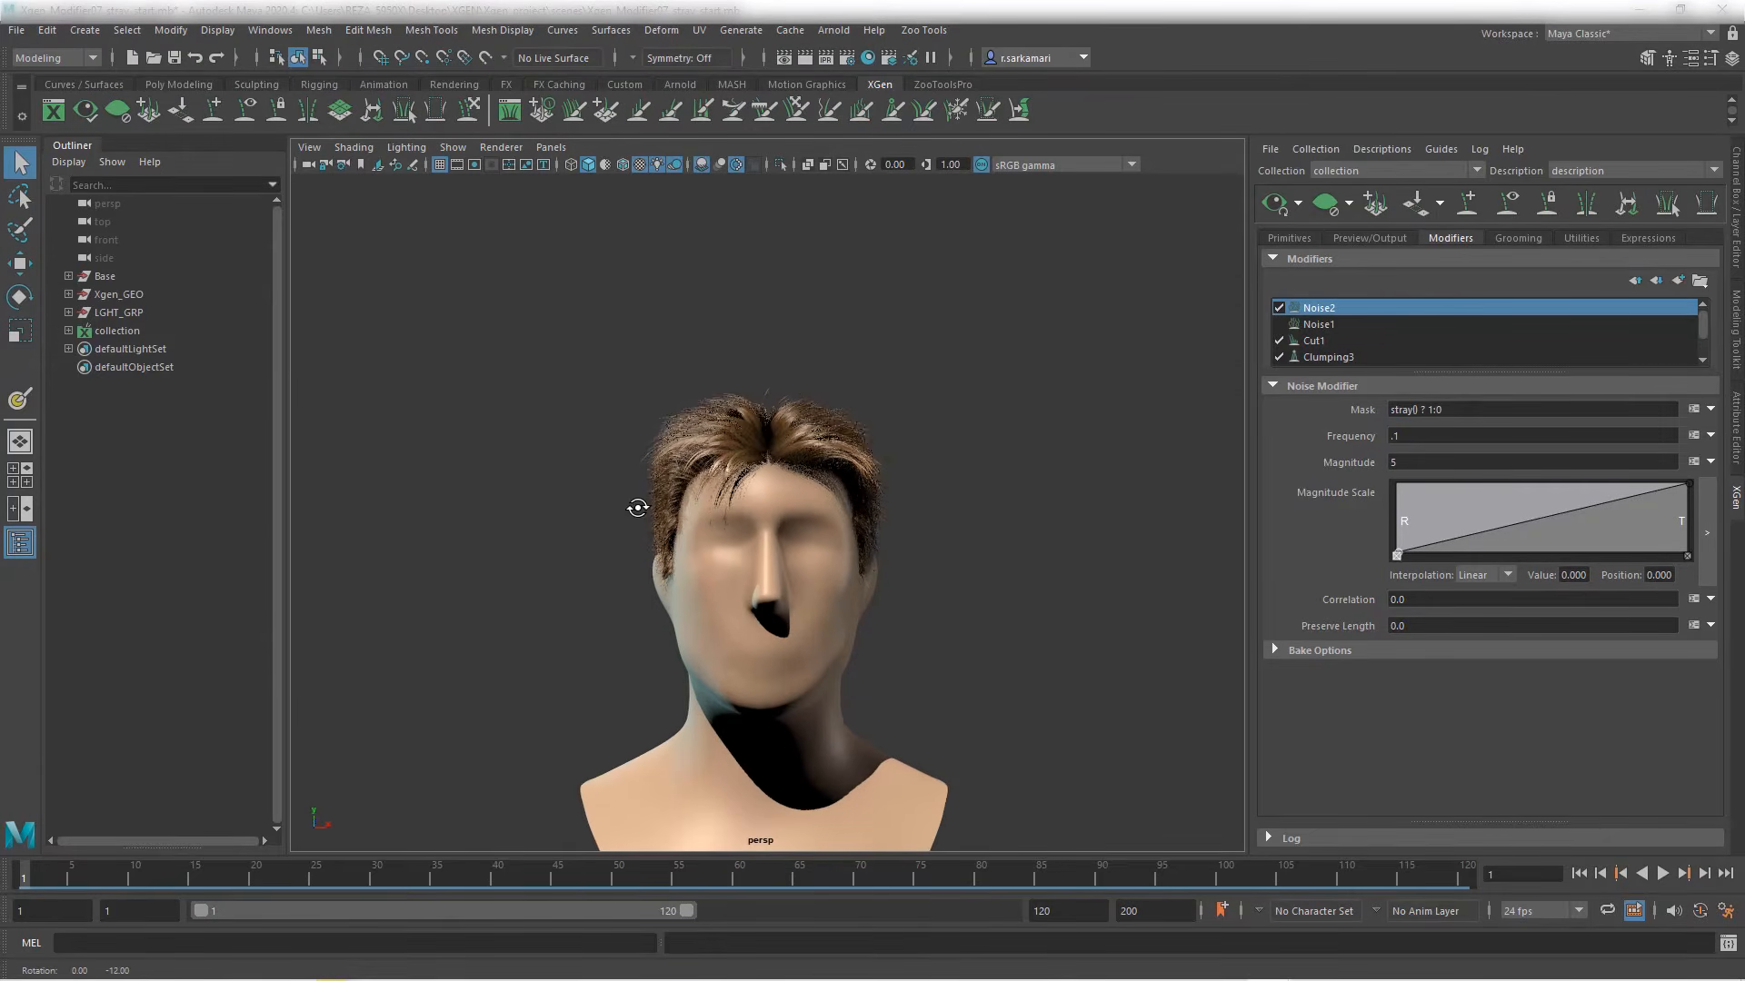
pyautogui.keyDown('alt'); pyautogui.moveTo(638, 507); pyautogui.dragTo(825, 545, button='right'); pyautogui.keyUp('alt')
pyautogui.keyDown('alt'); pyautogui.moveTo(778, 511); pyautogui.dragTo(799, 531, button='middle'); pyautogui.keyUp('alt')
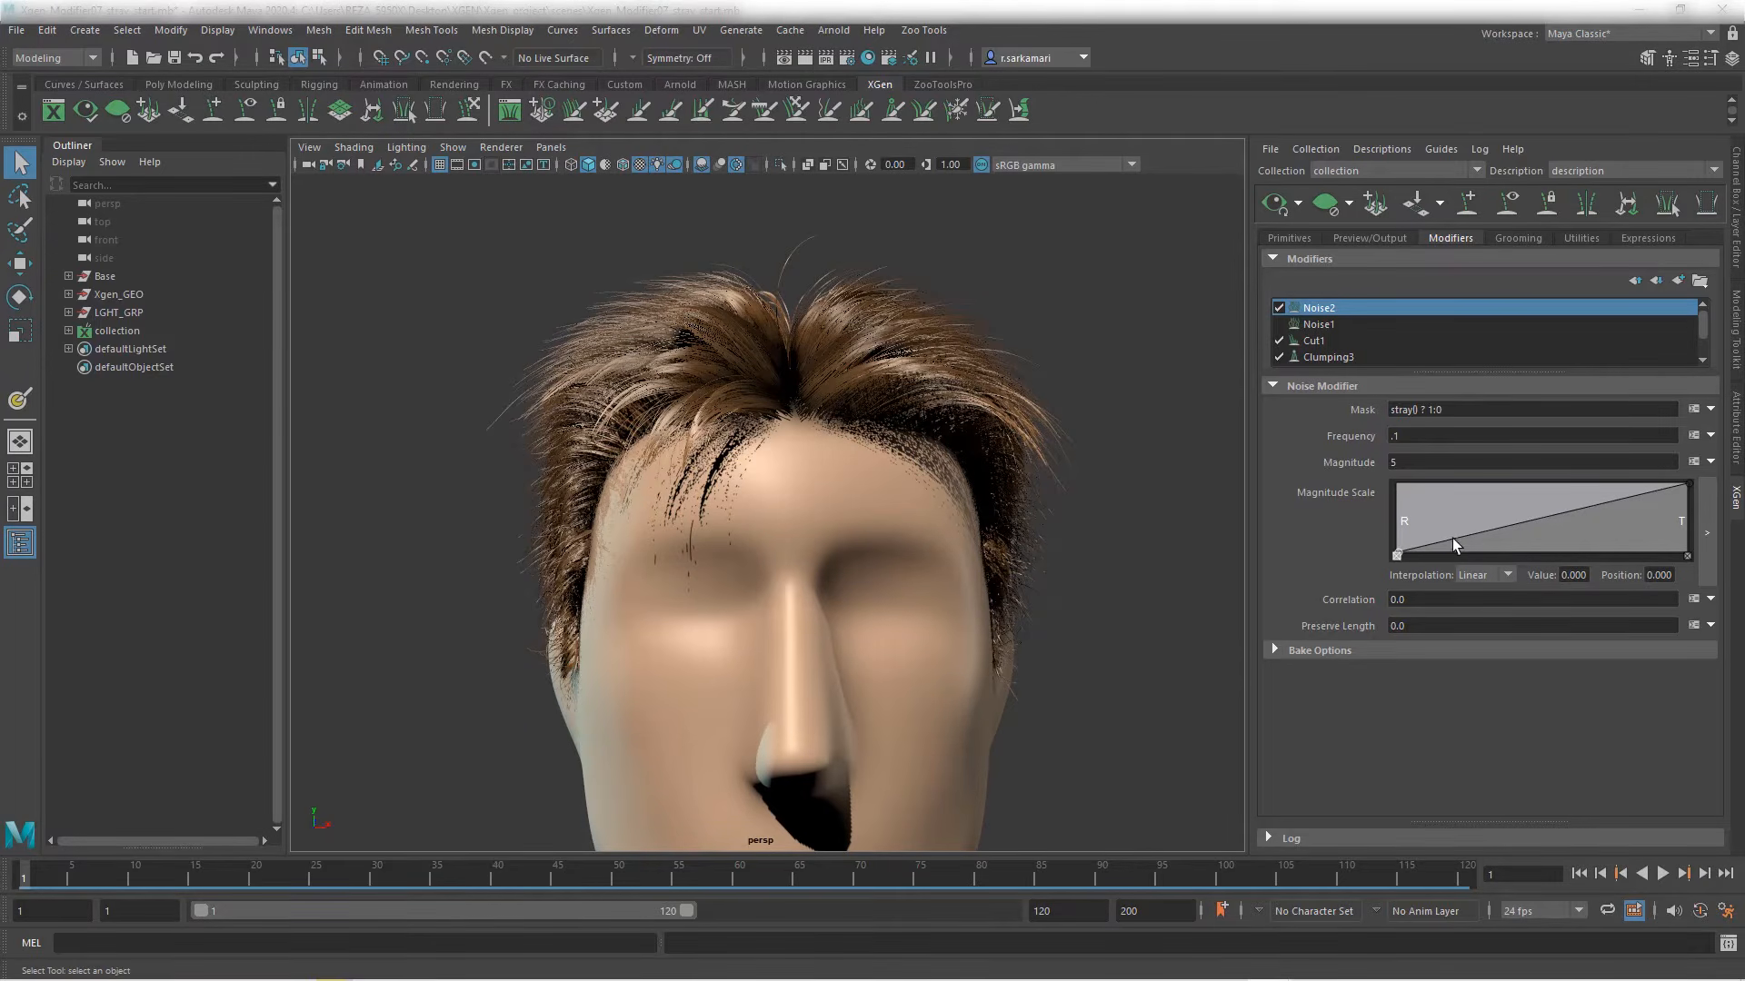
pyautogui.moveTo(1452, 538); pyautogui.dragTo(1510, 493)
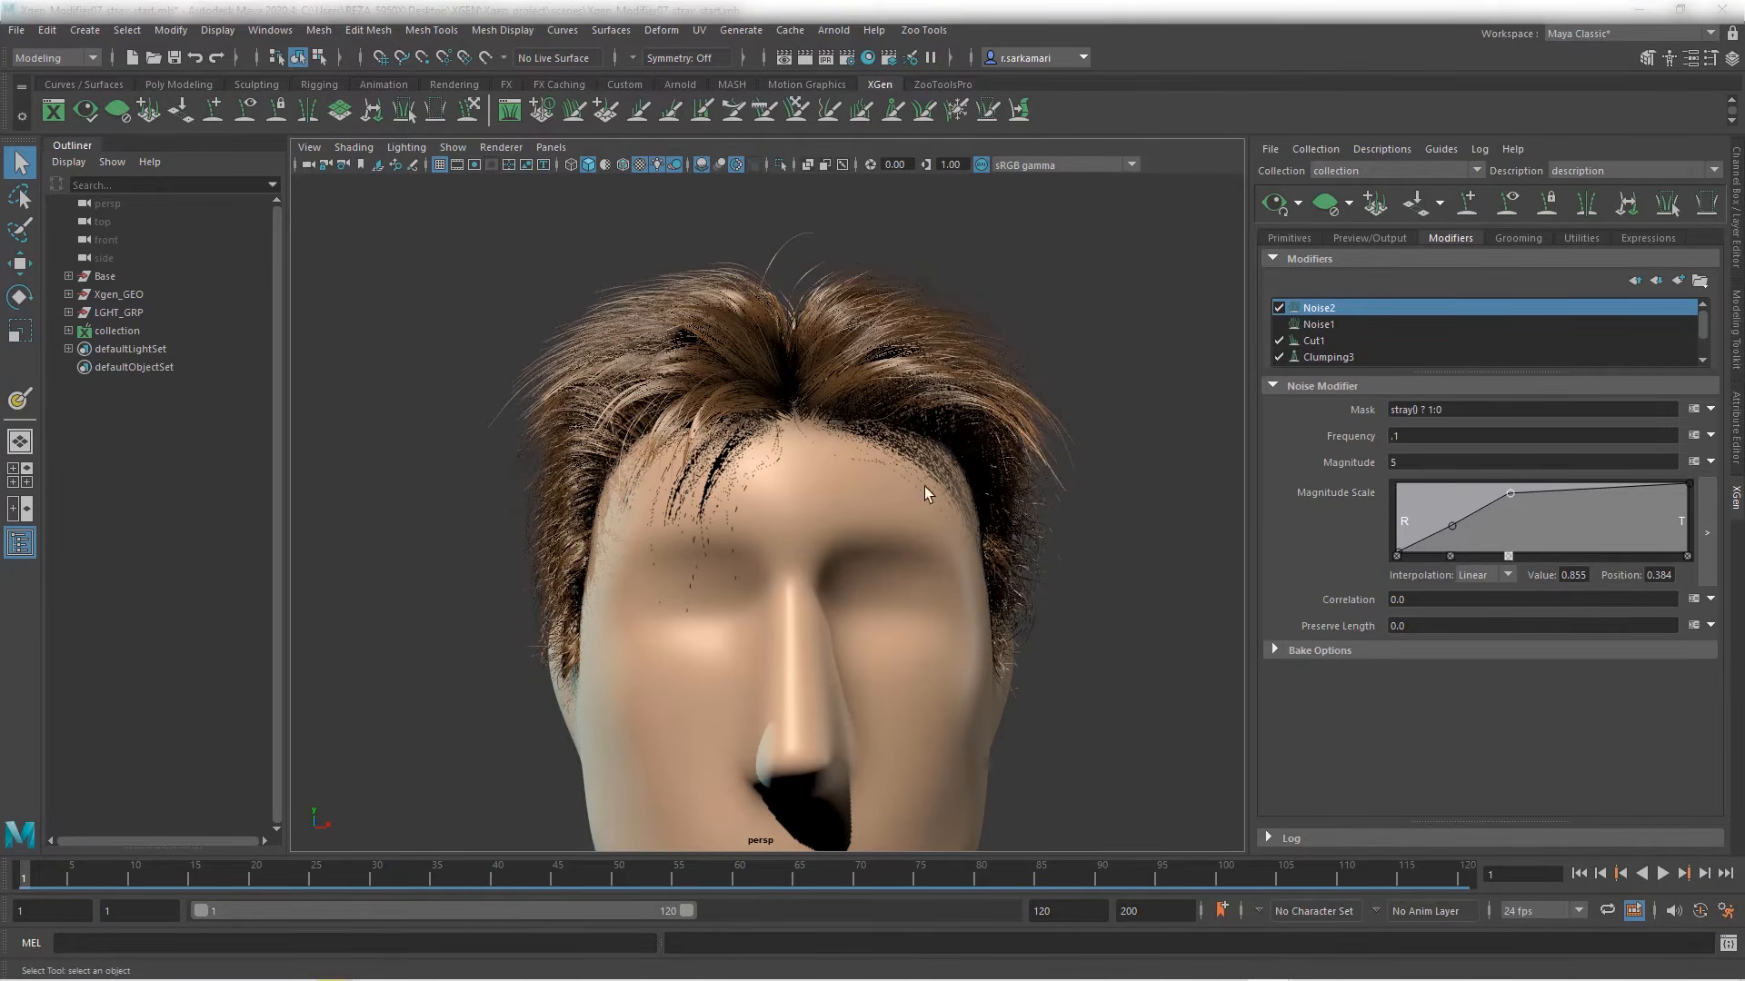
pyautogui.moveTo(1450, 527)
pyautogui.mouseDown()
pyautogui.moveTo(1428, 527)
pyautogui.moveTo(1490, 494)
pyautogui.moveTo(1469, 501)
pyautogui.mouseUp()
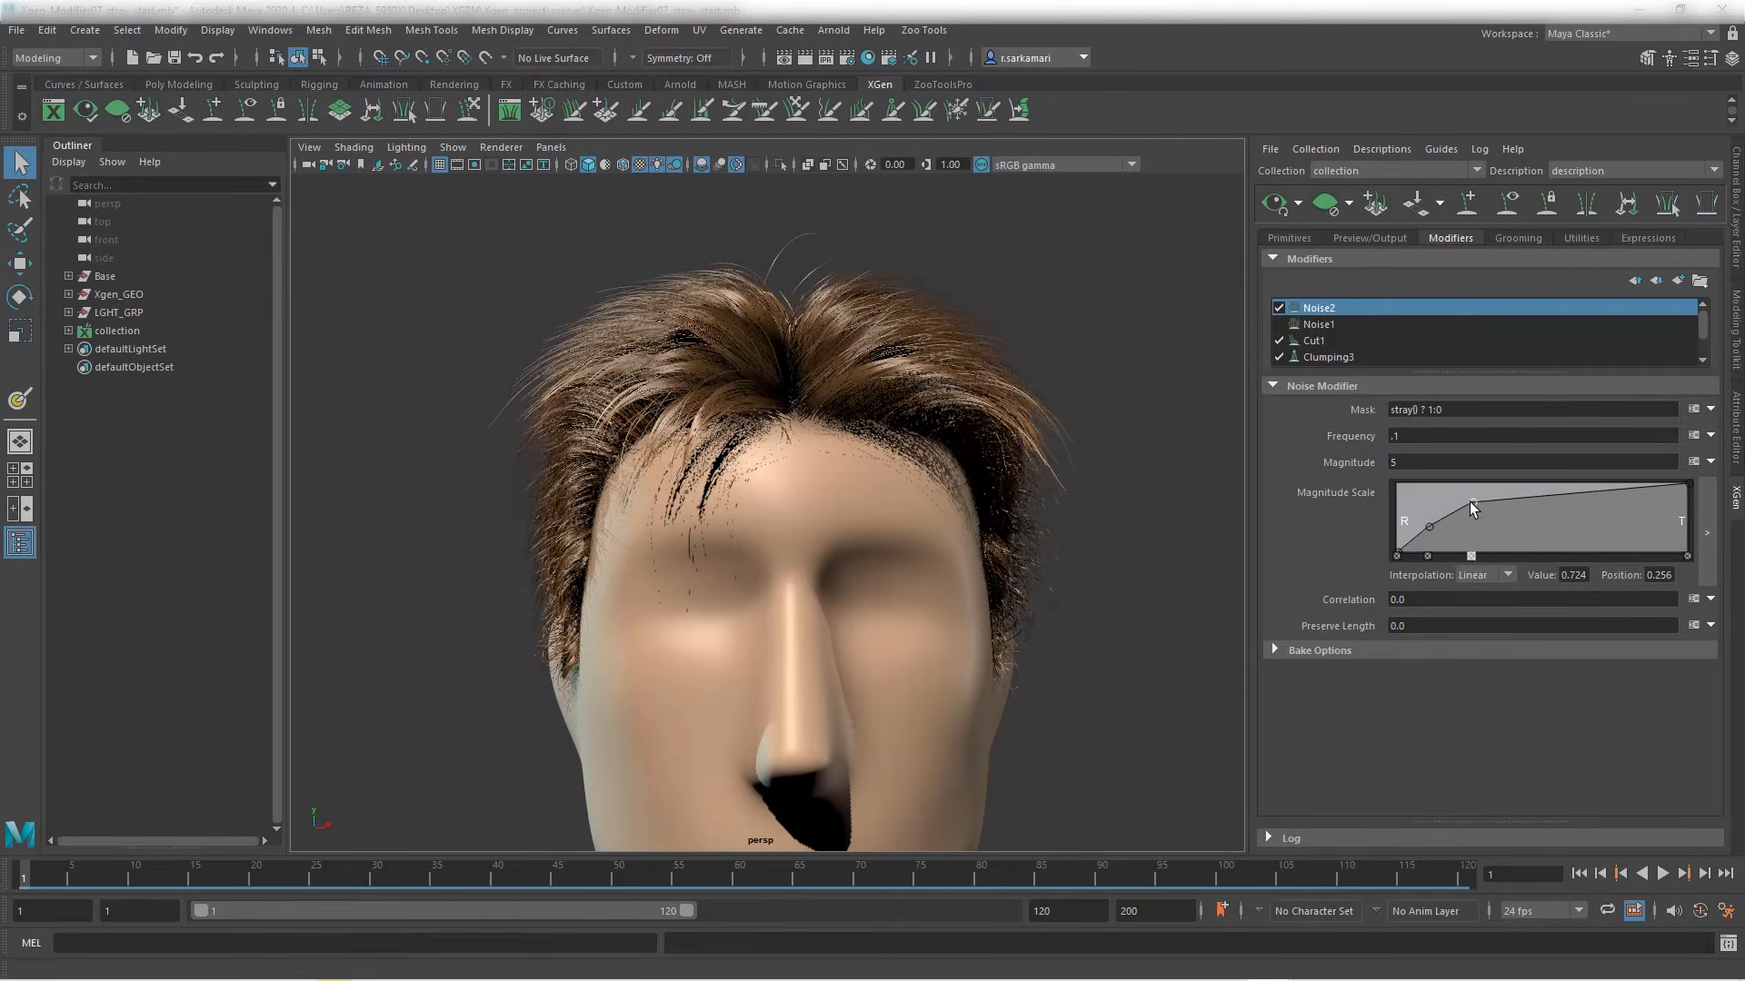
# Step: Check the description's stray percentage and examine the stray hairs from the front
pyautogui.click(1382, 149)
pyautogui.click(1388, 283)
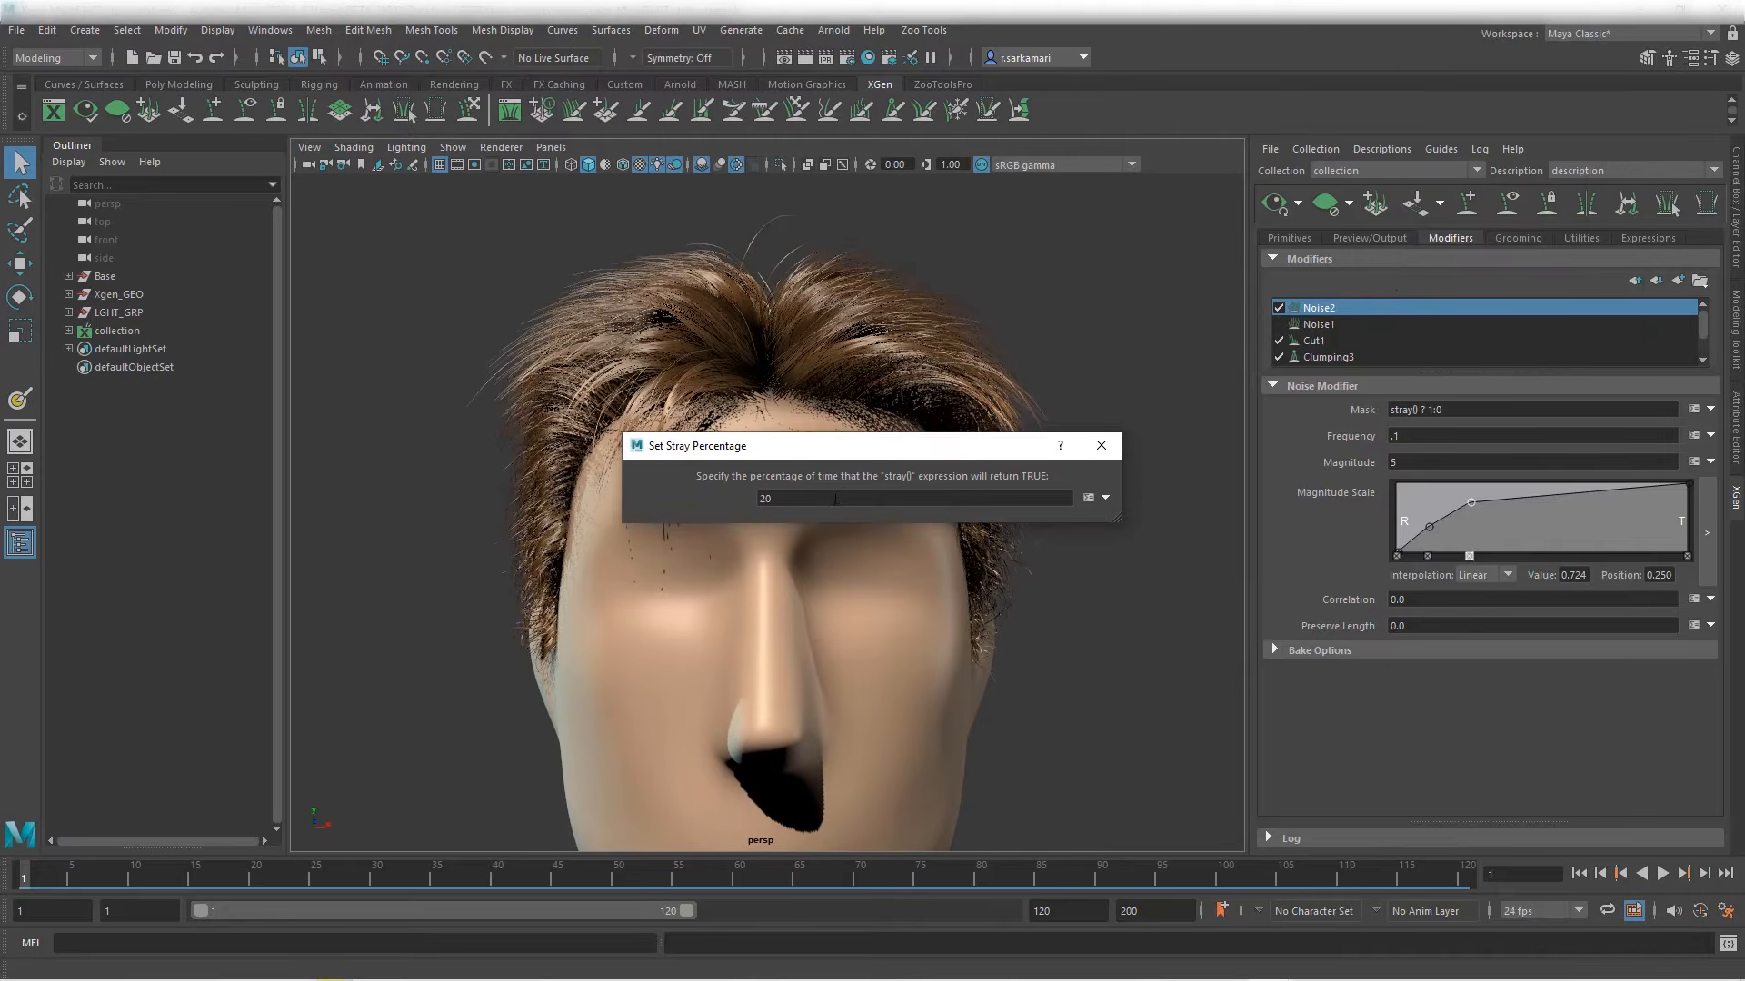
pyautogui.click(1100, 445)
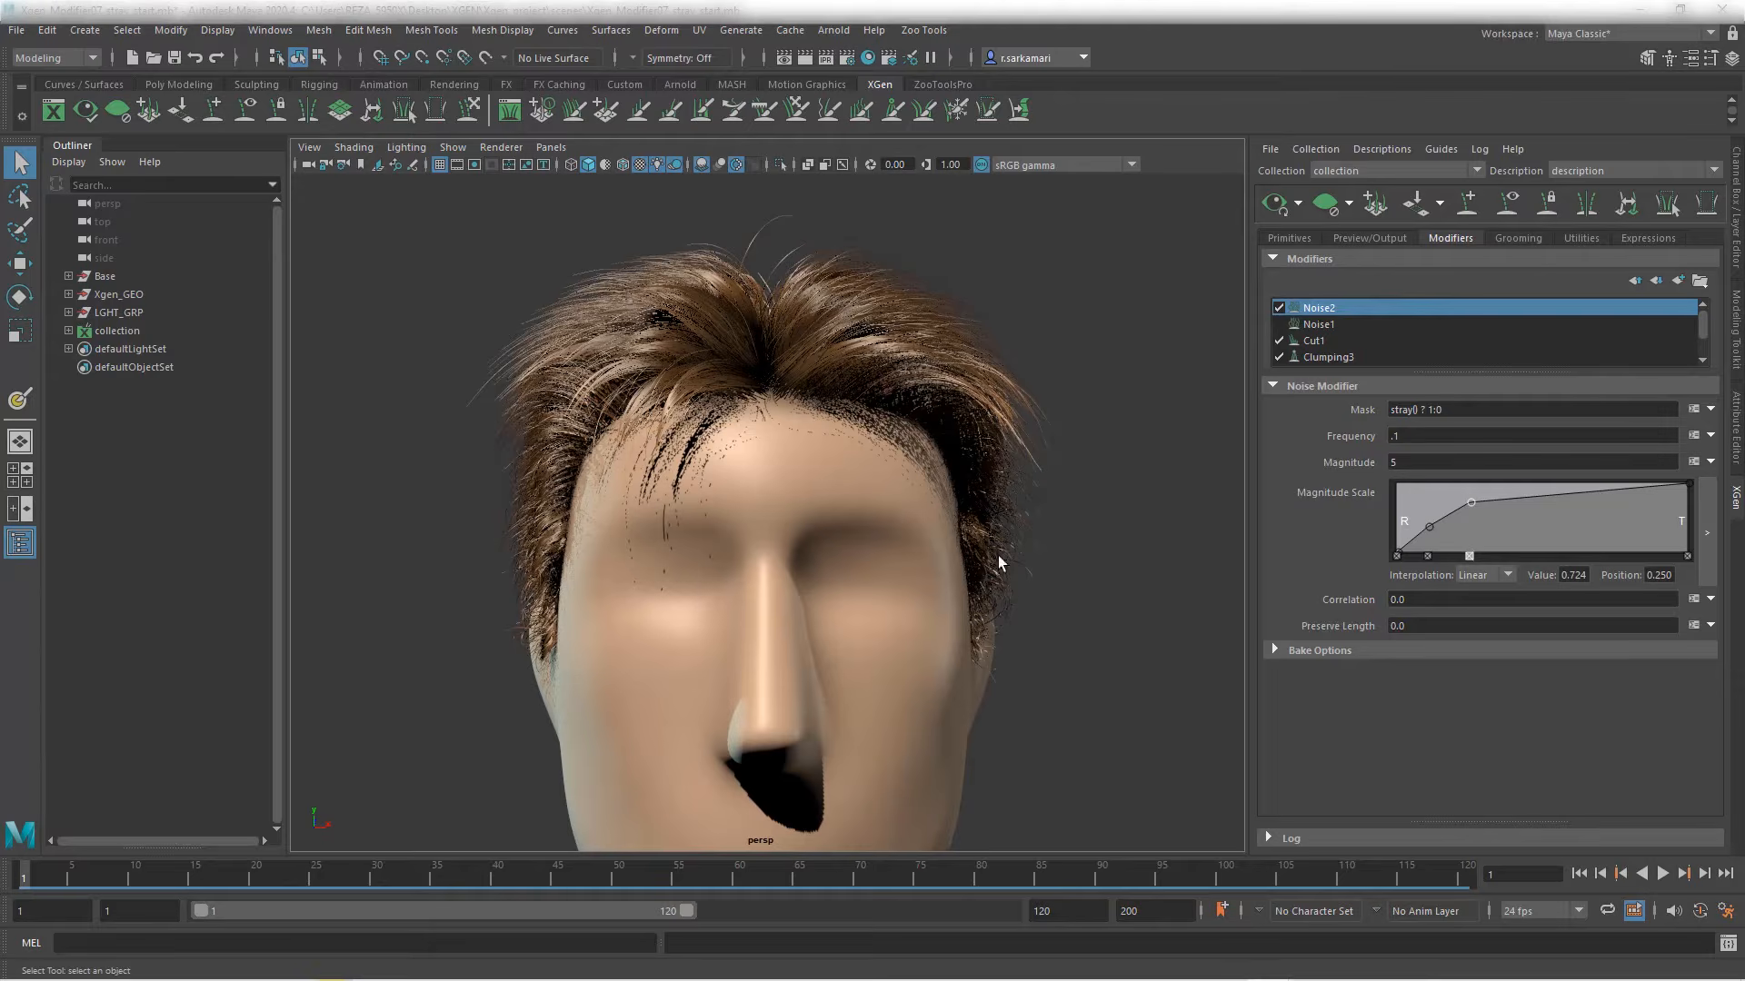
pyautogui.moveTo(985, 576)
pyautogui.keyDown('alt'); pyautogui.mouseDown()
pyautogui.moveTo(787, 591)
pyautogui.moveTo(1009, 576)
pyautogui.moveTo(982, 581)
pyautogui.mouseUp(); pyautogui.keyUp('alt')
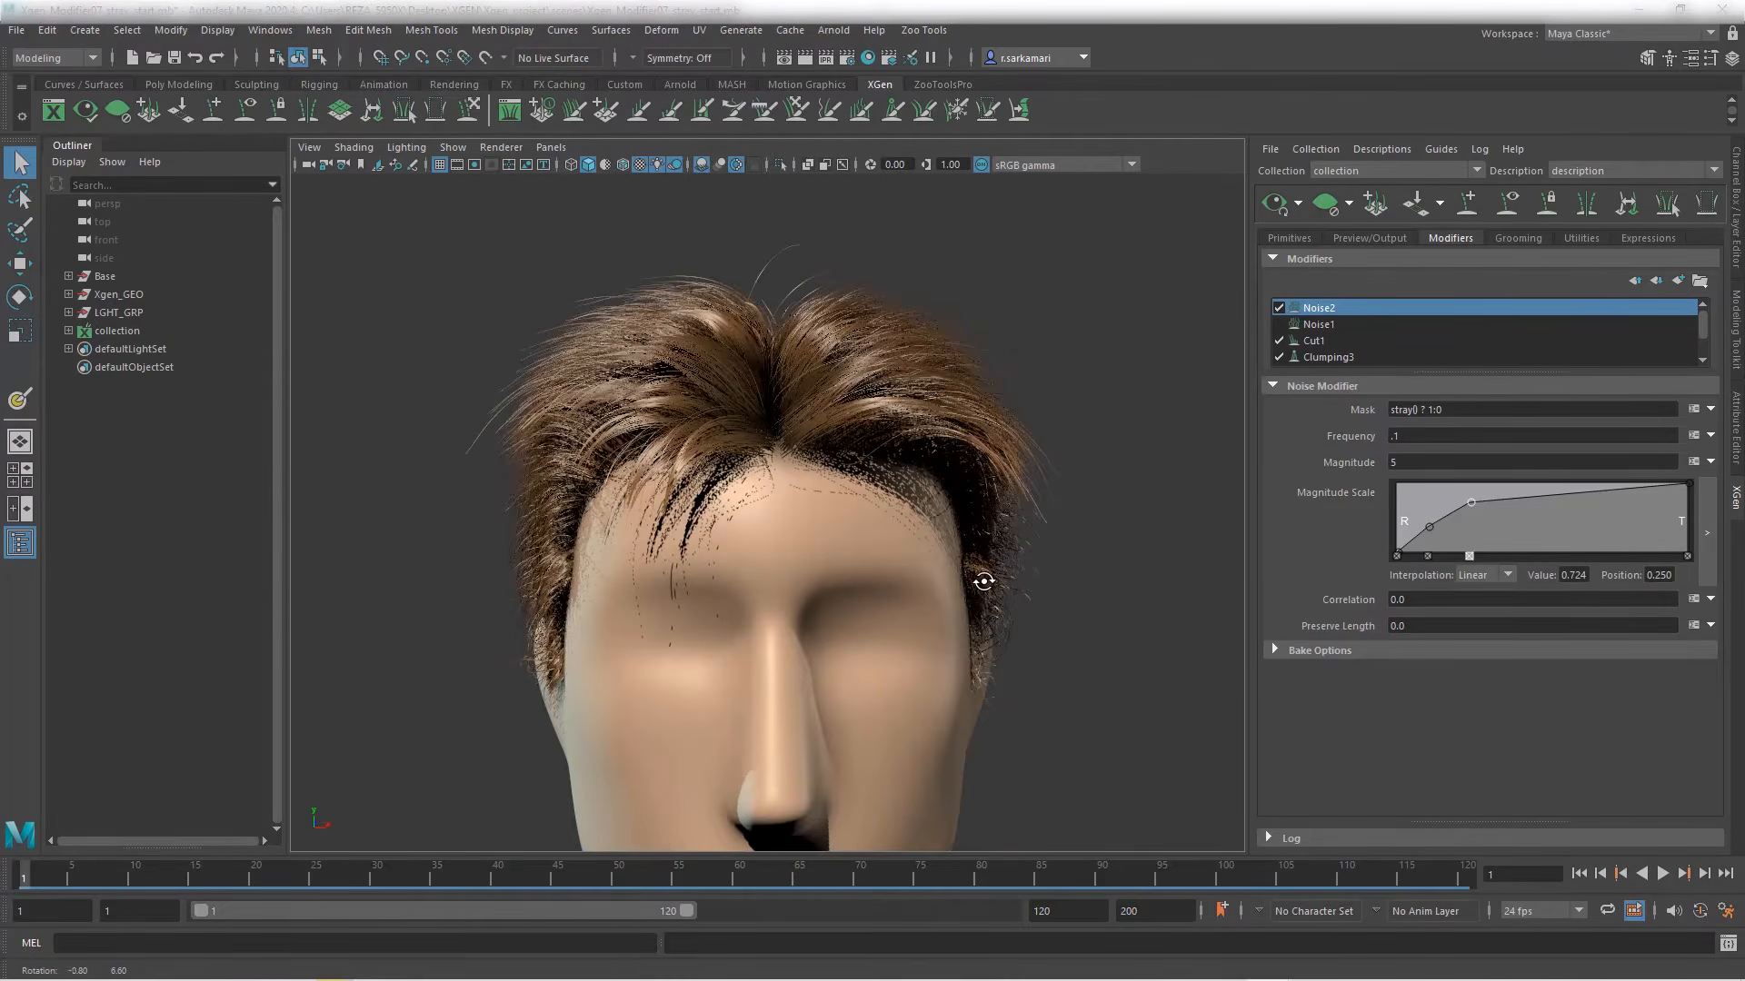
# Step: Set the Noise2 magnitude to 8 and inspect the stray hairs from the side of the head
pyautogui.click(1408, 462)
pyautogui.write('8')
pyautogui.press('Return')
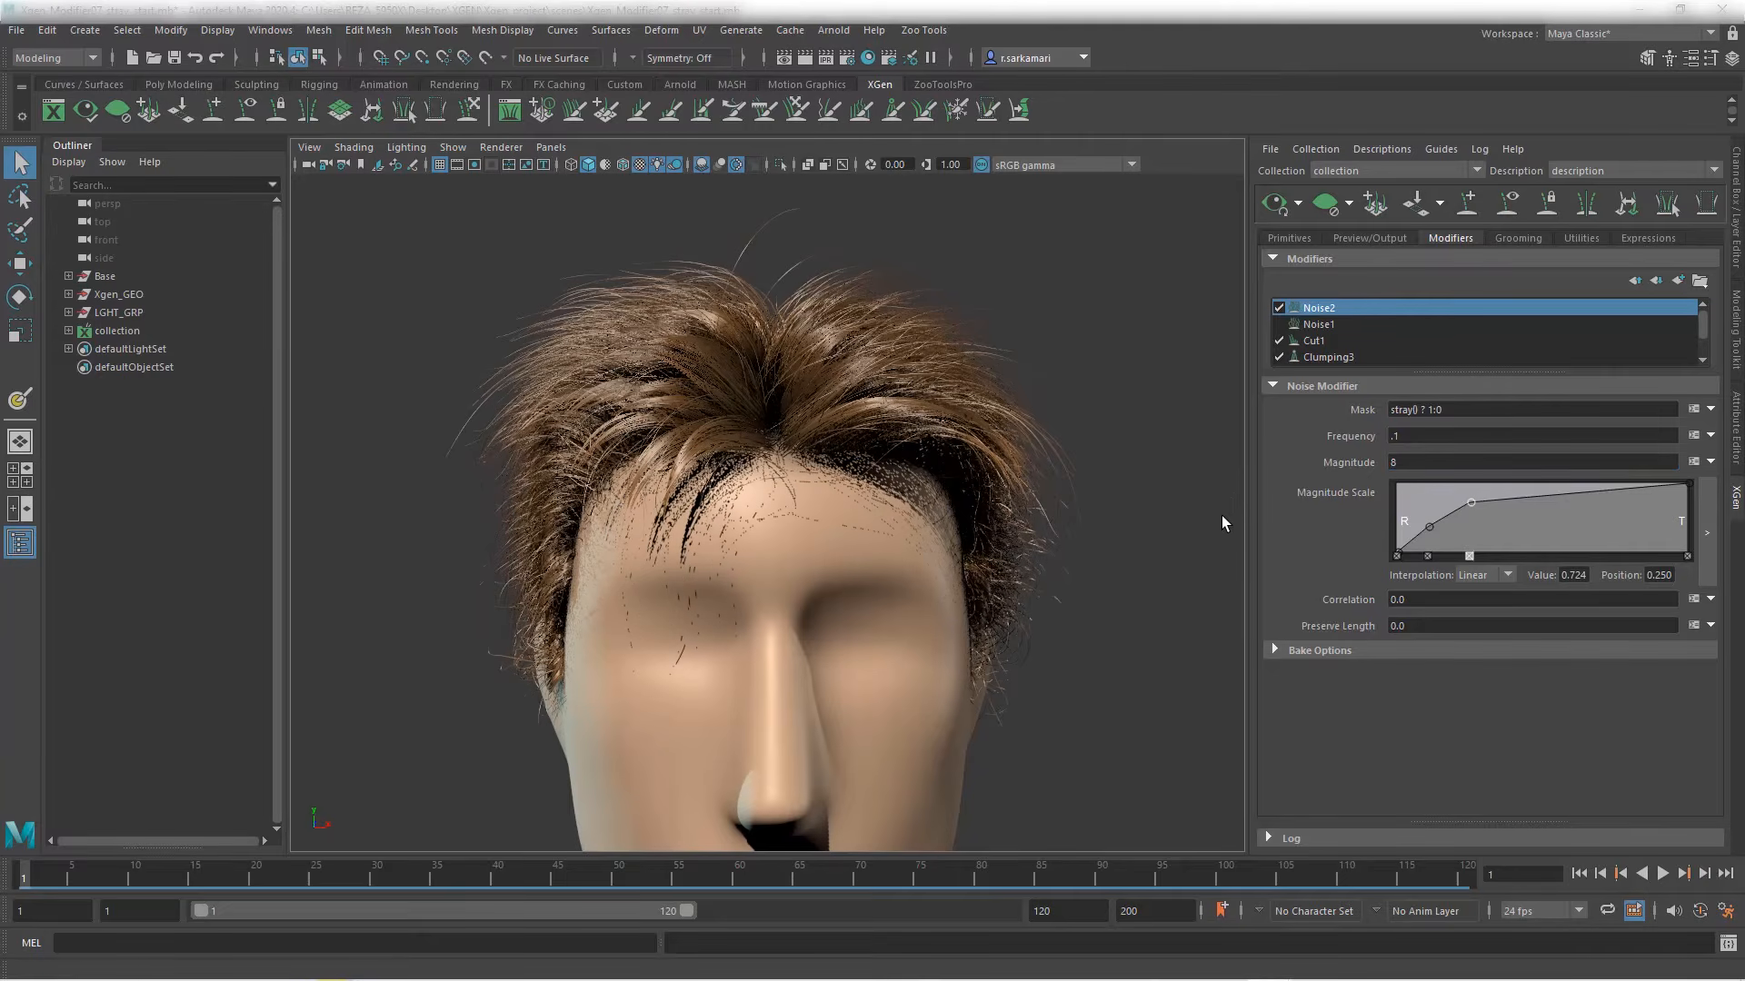
pyautogui.keyDown('alt'); pyautogui.moveTo(509, 625); pyautogui.dragTo(627, 616); pyautogui.keyUp('alt')
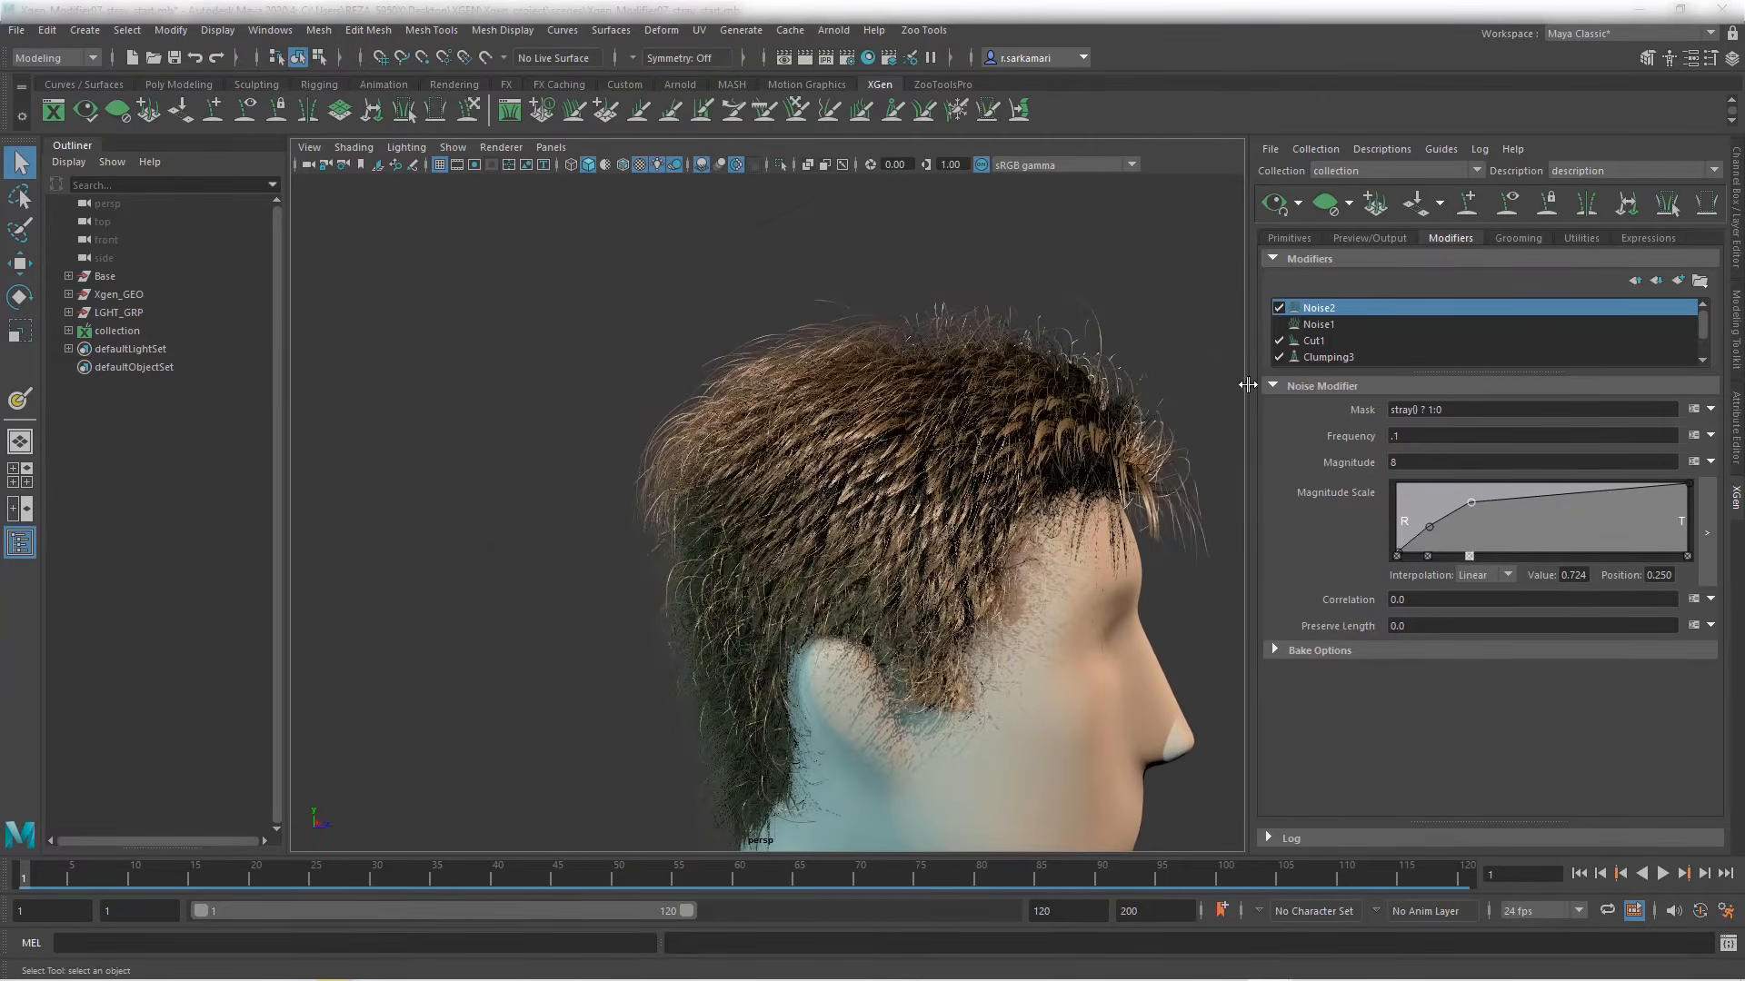
# Step: Re-enable the Noise1 modifier and set the description's stray percentage to 15
pyautogui.click(1278, 323)
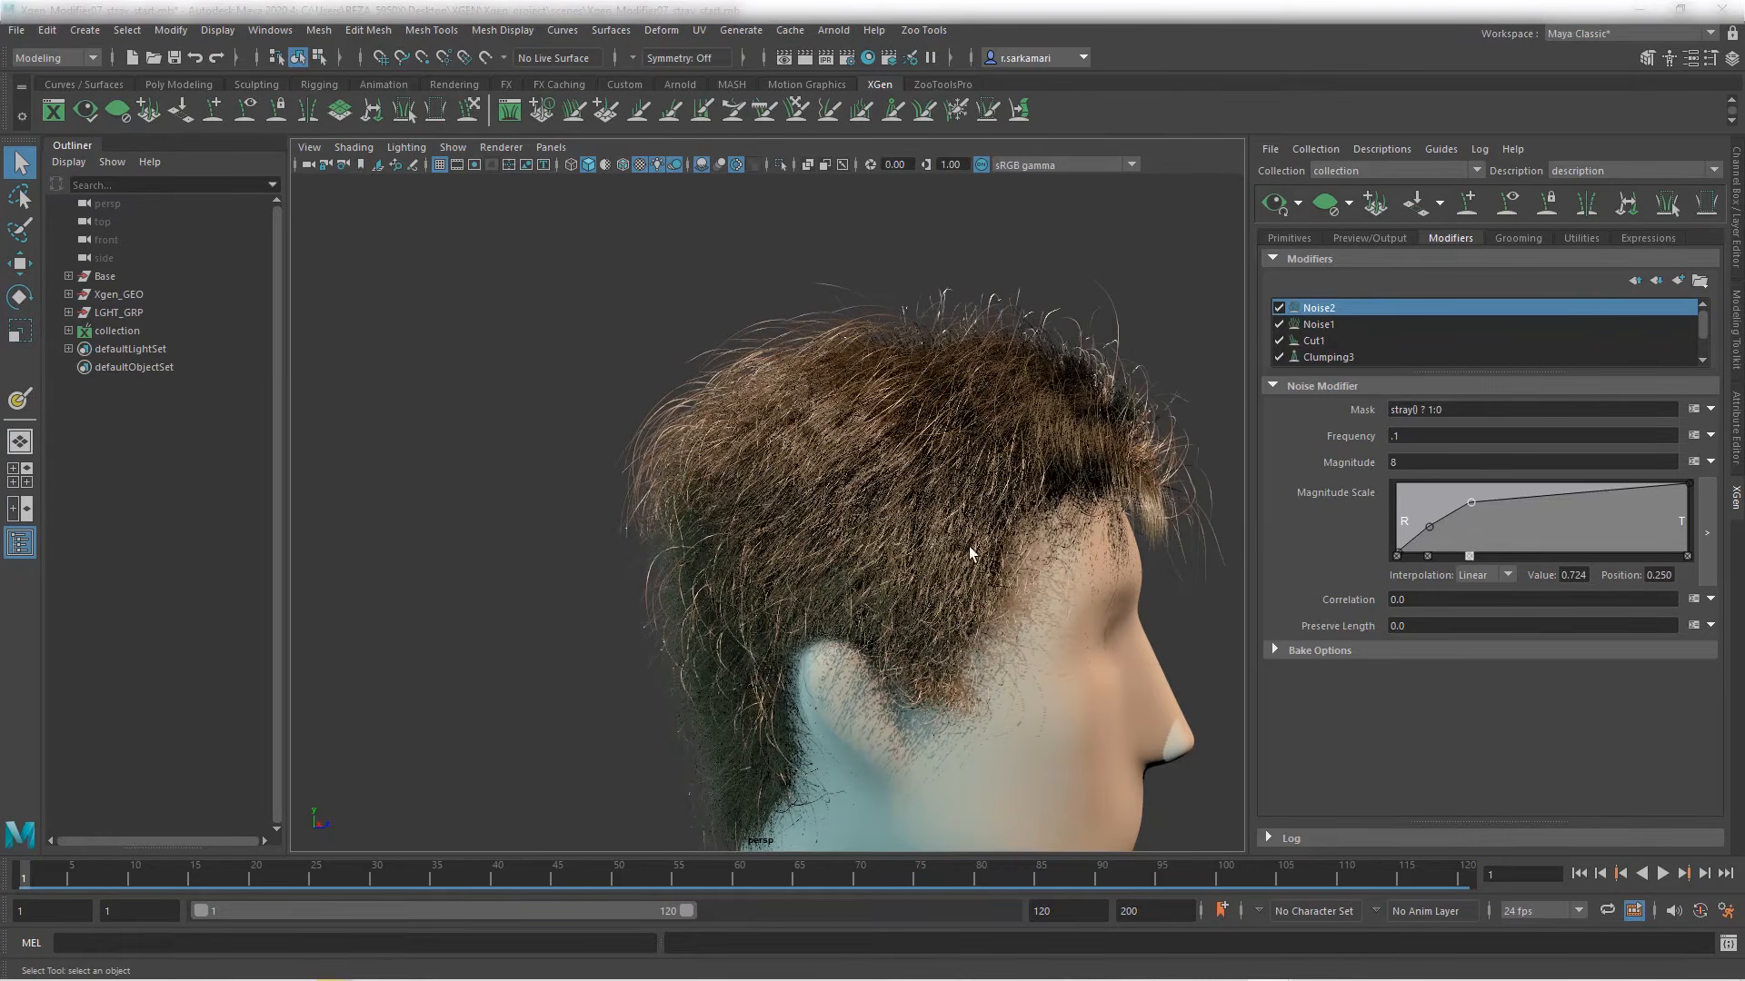
pyautogui.keyDown('alt'); pyautogui.moveTo(981, 455); pyautogui.dragTo(1072, 576); pyautogui.keyUp('alt')
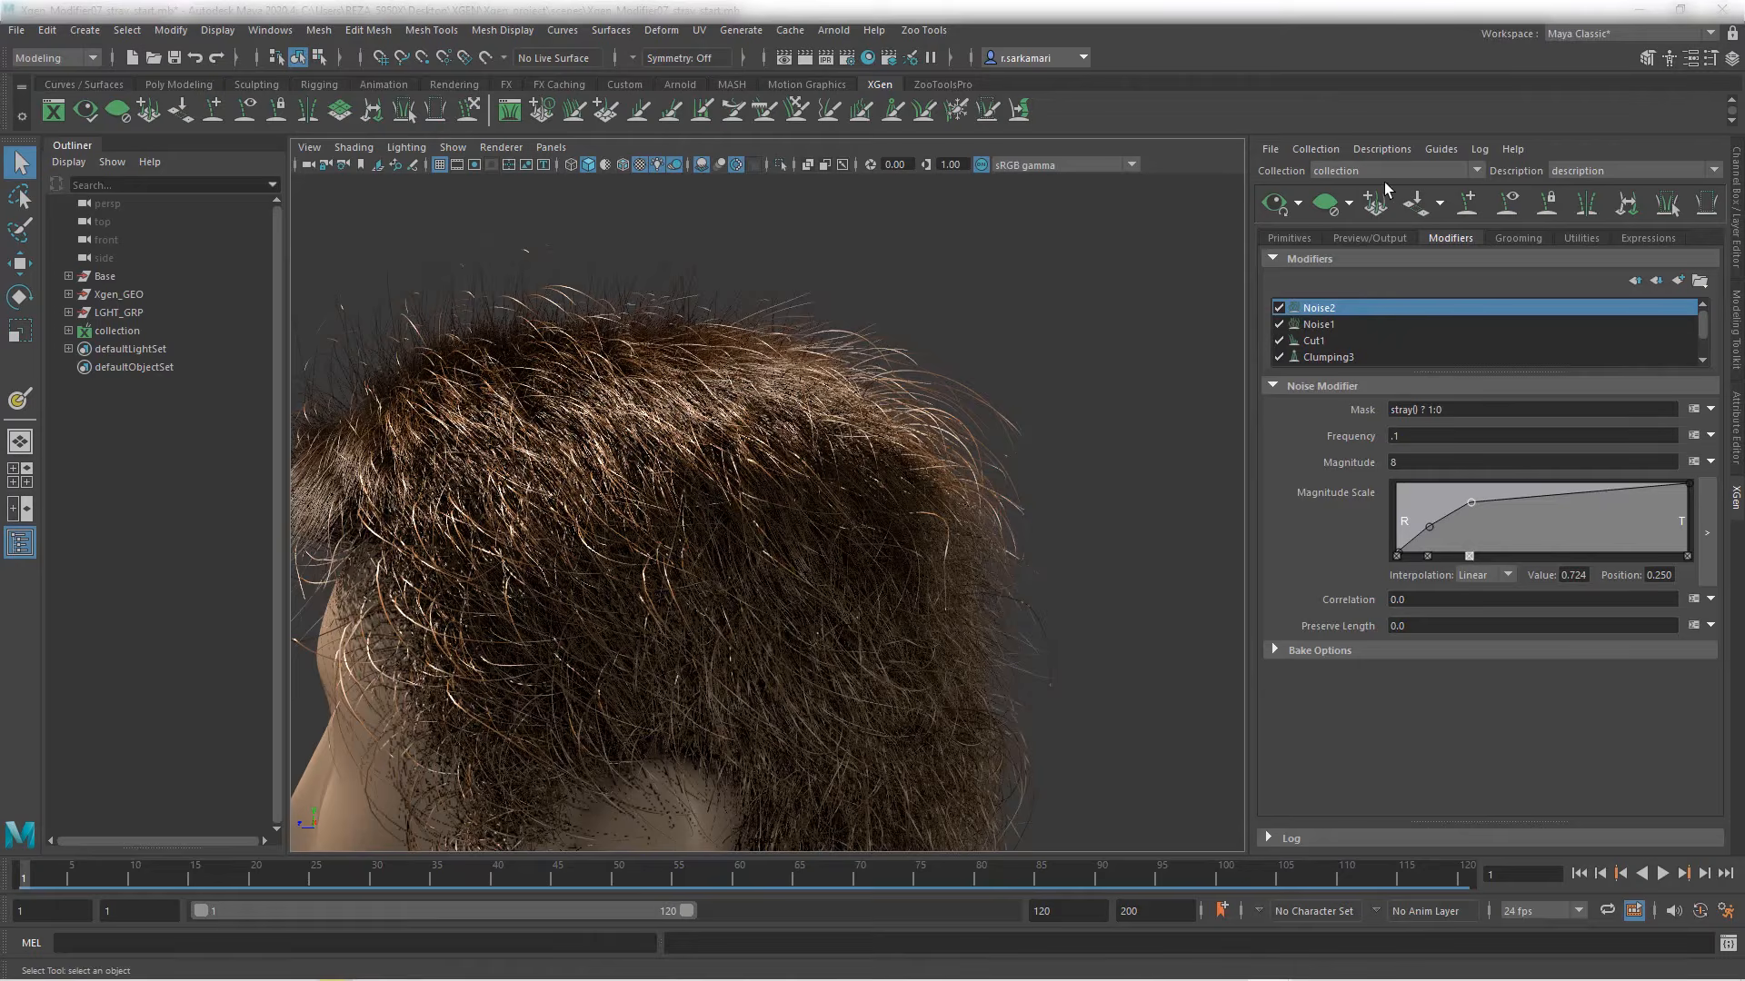
pyautogui.click(1382, 149)
pyautogui.click(1422, 285)
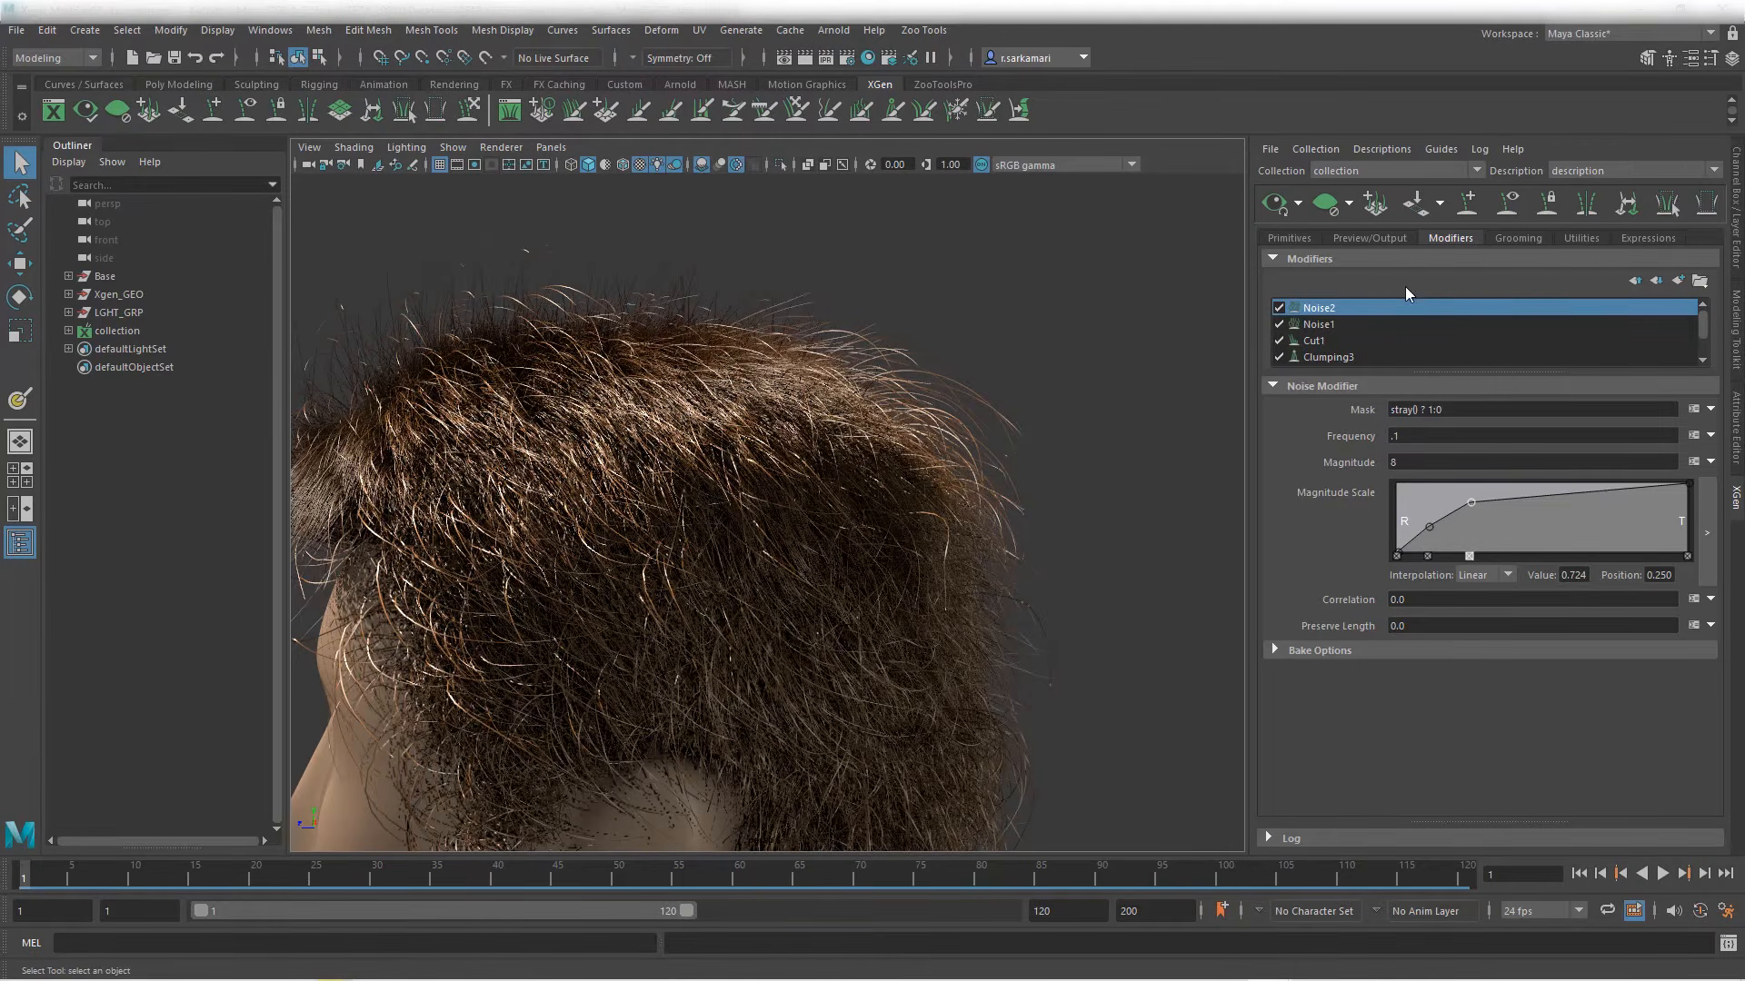
pyautogui.write('15')
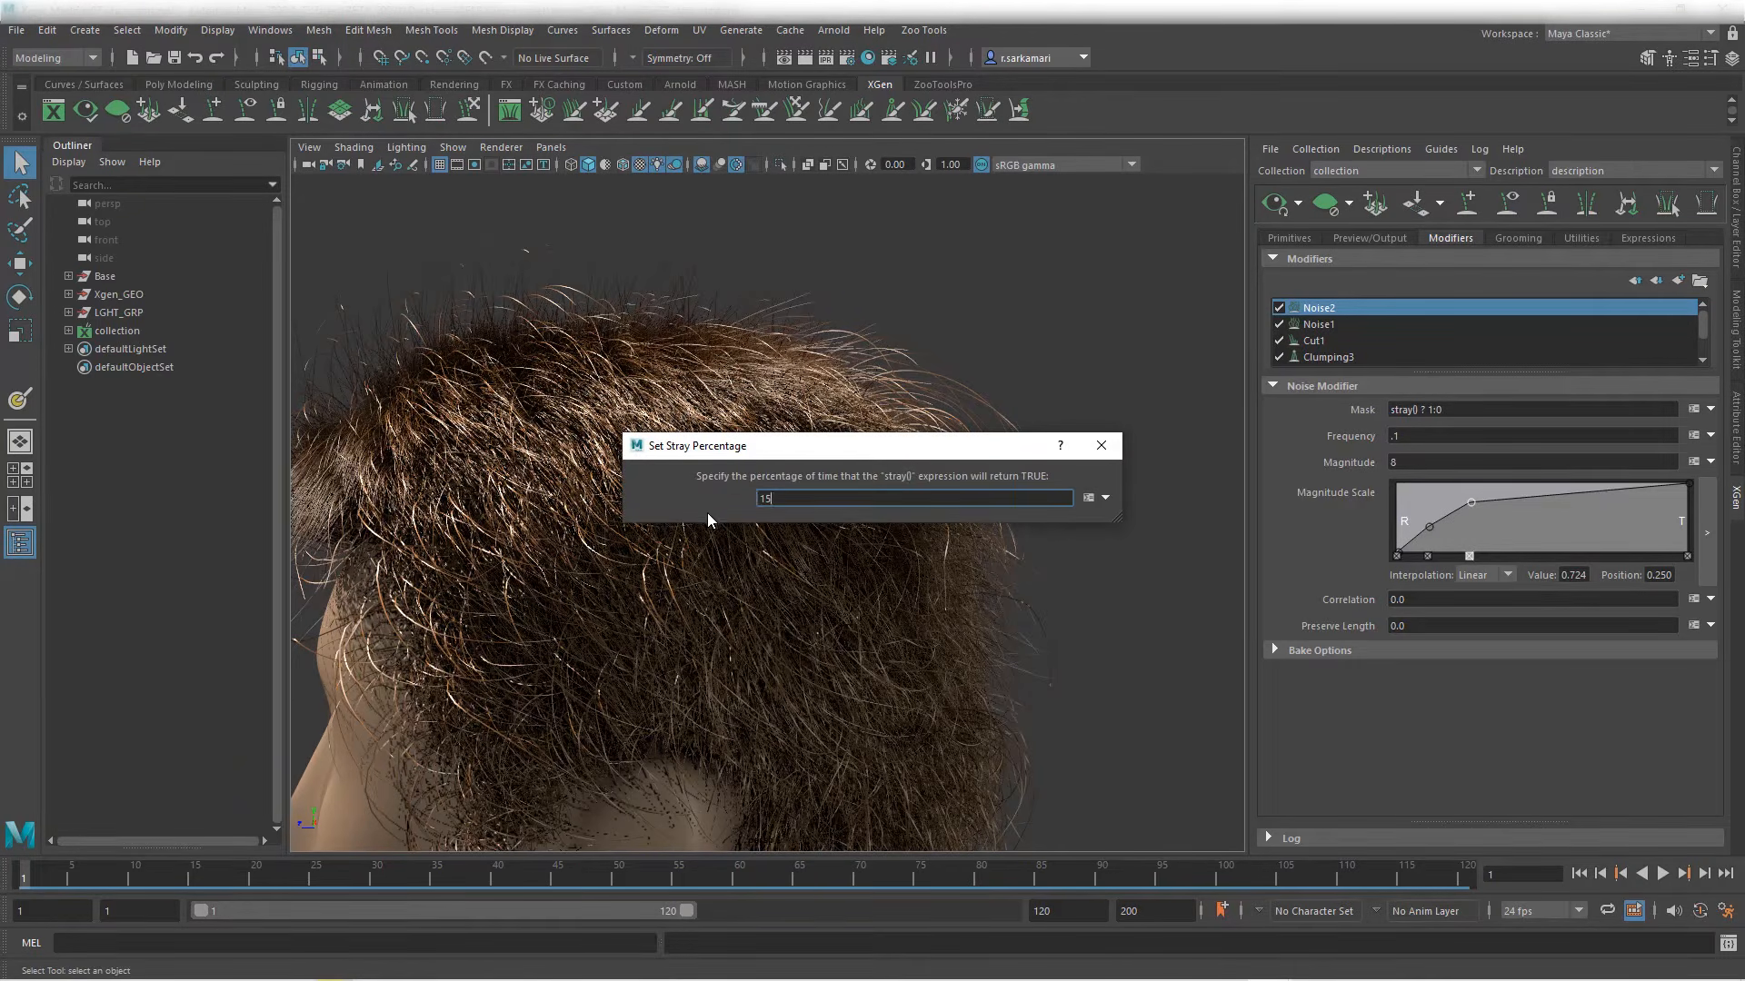
pyautogui.press('Return')
pyautogui.click(1100, 446)
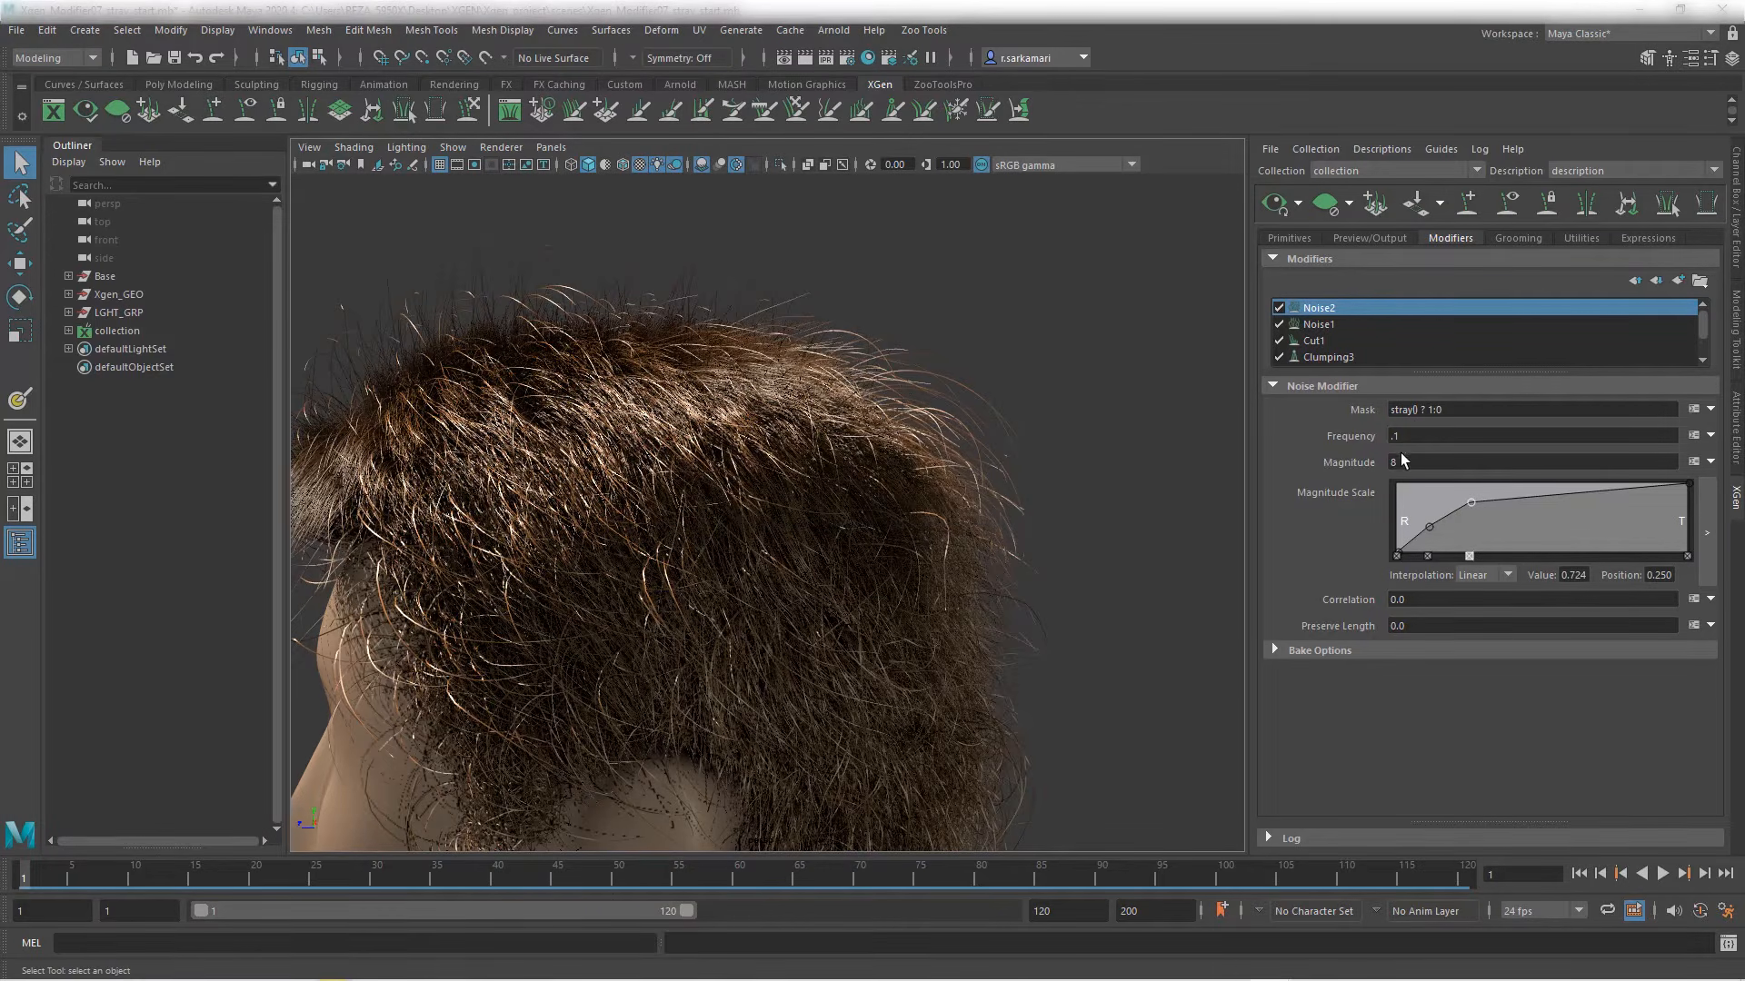
# Step: Set the Noise2 modifier's frequency to .01 and its magnitude to 6
pyautogui.moveTo(1417, 435); pyautogui.dragTo(1346, 433)
pyautogui.write('.')
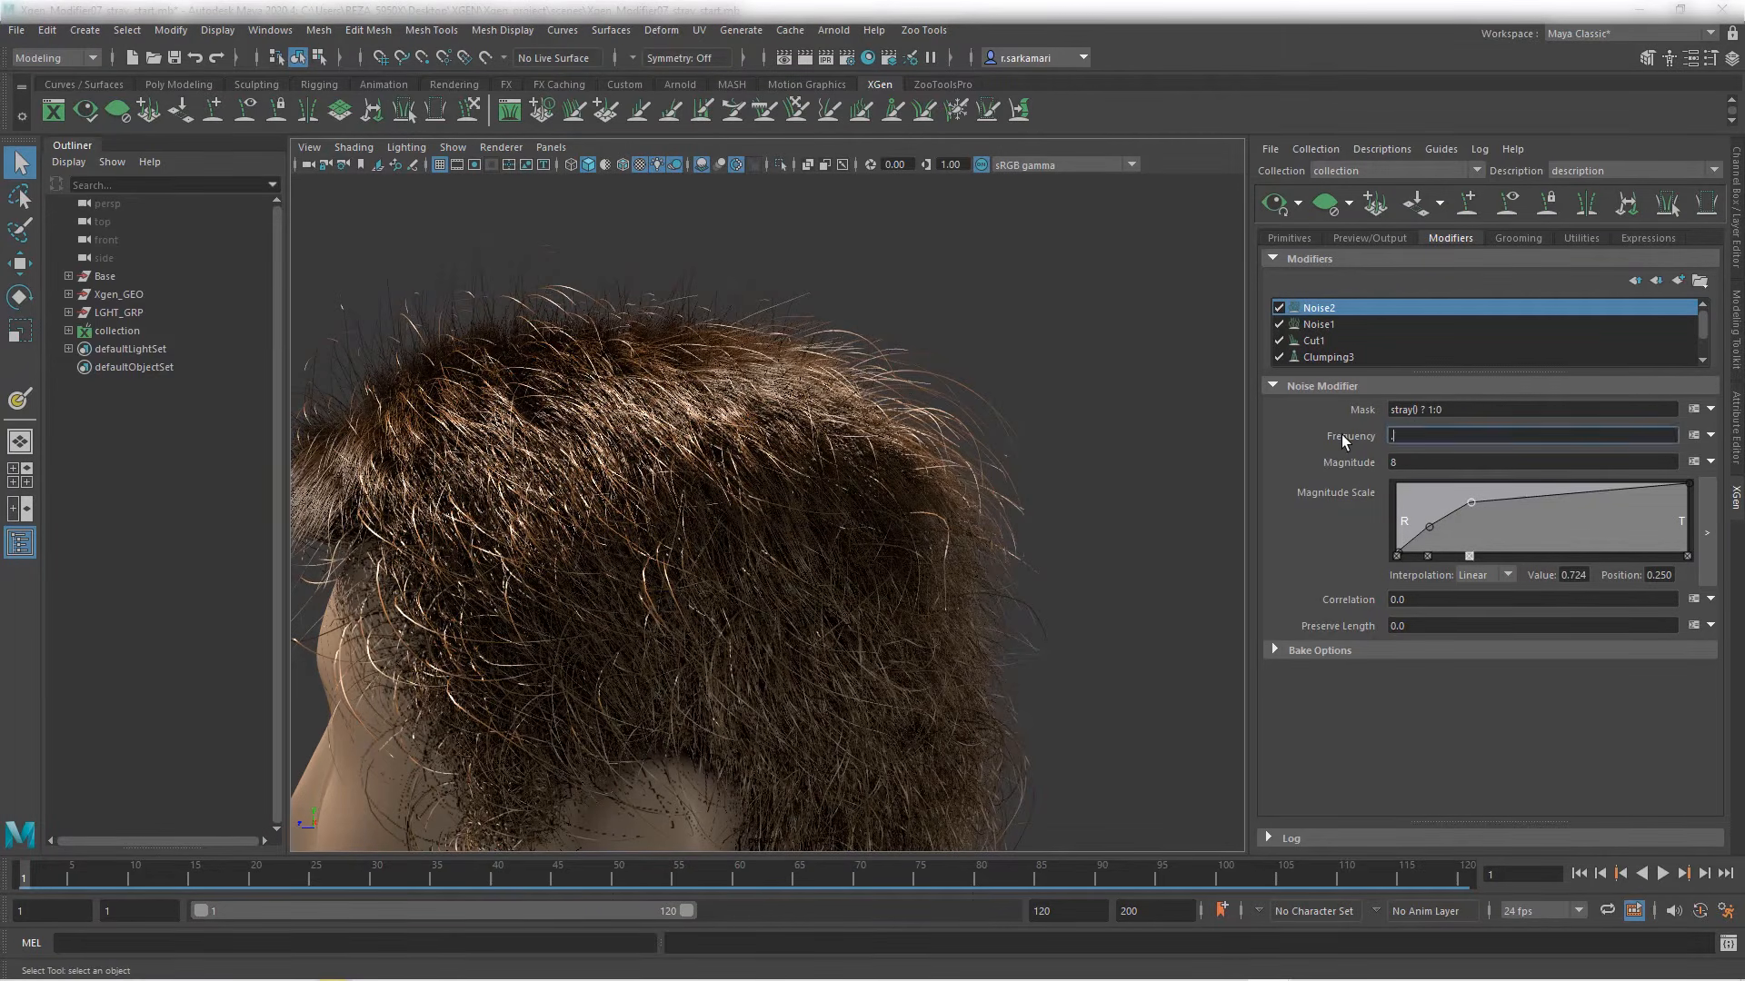
pyautogui.write('01')
pyautogui.press('Return')
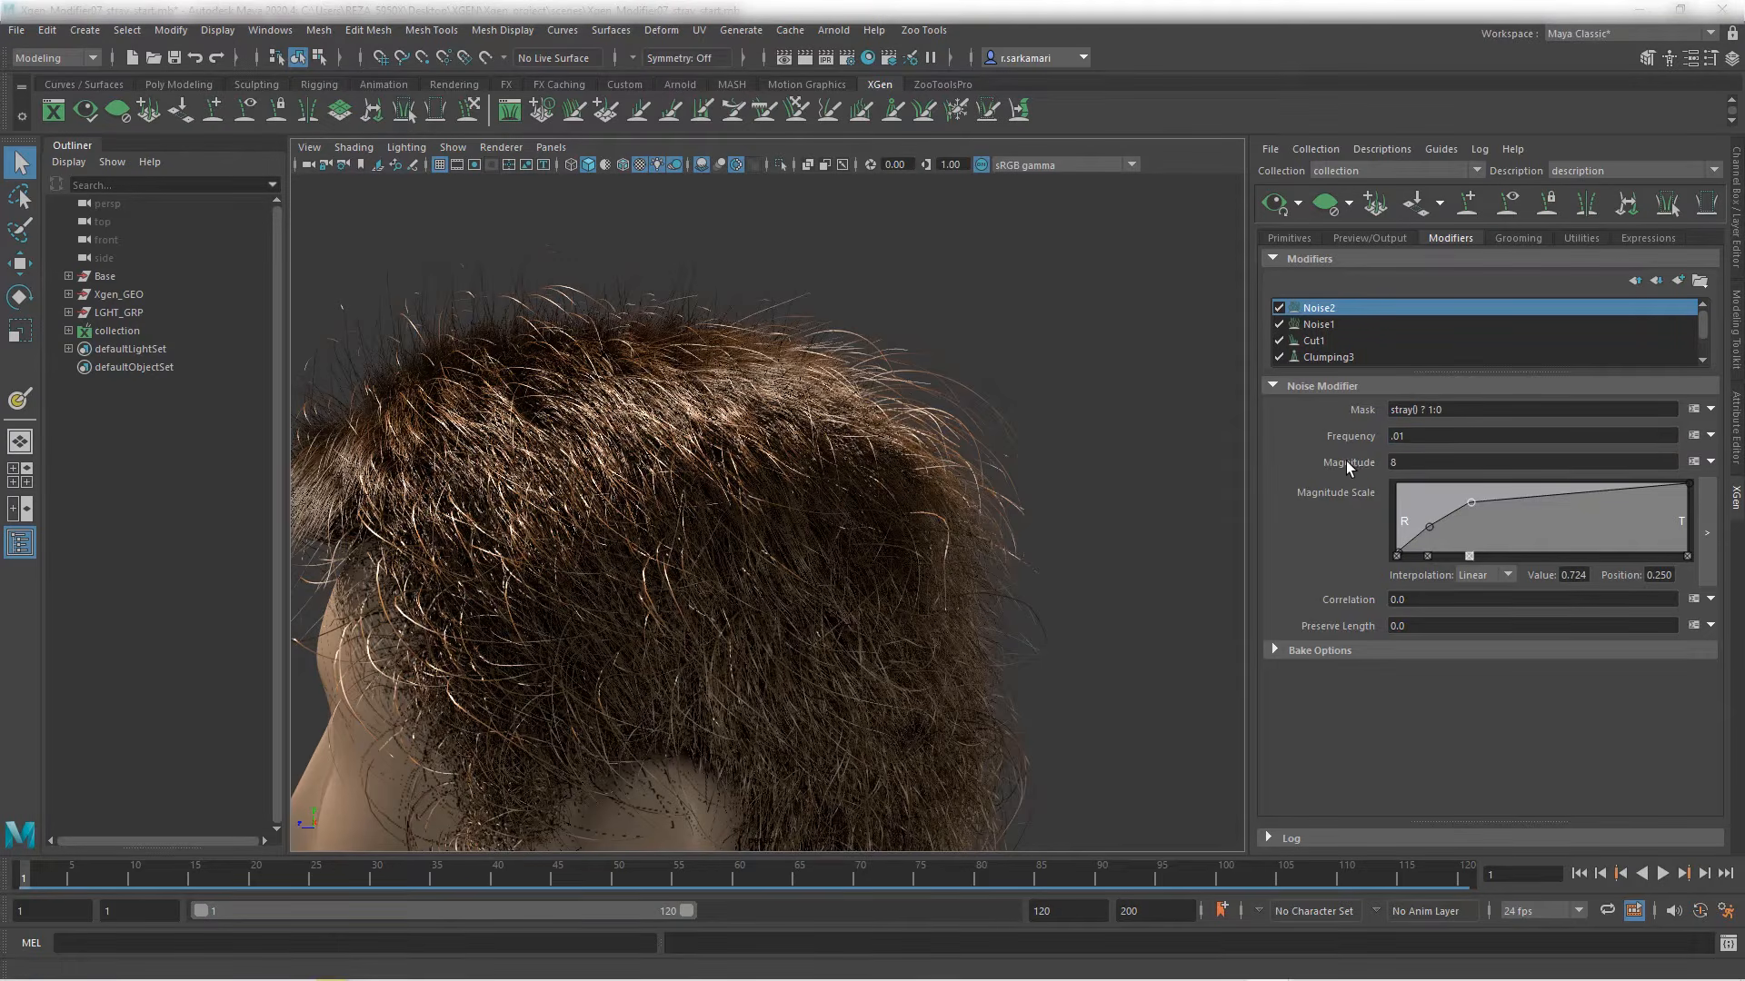
pyautogui.moveTo(1407, 461); pyautogui.dragTo(1283, 471)
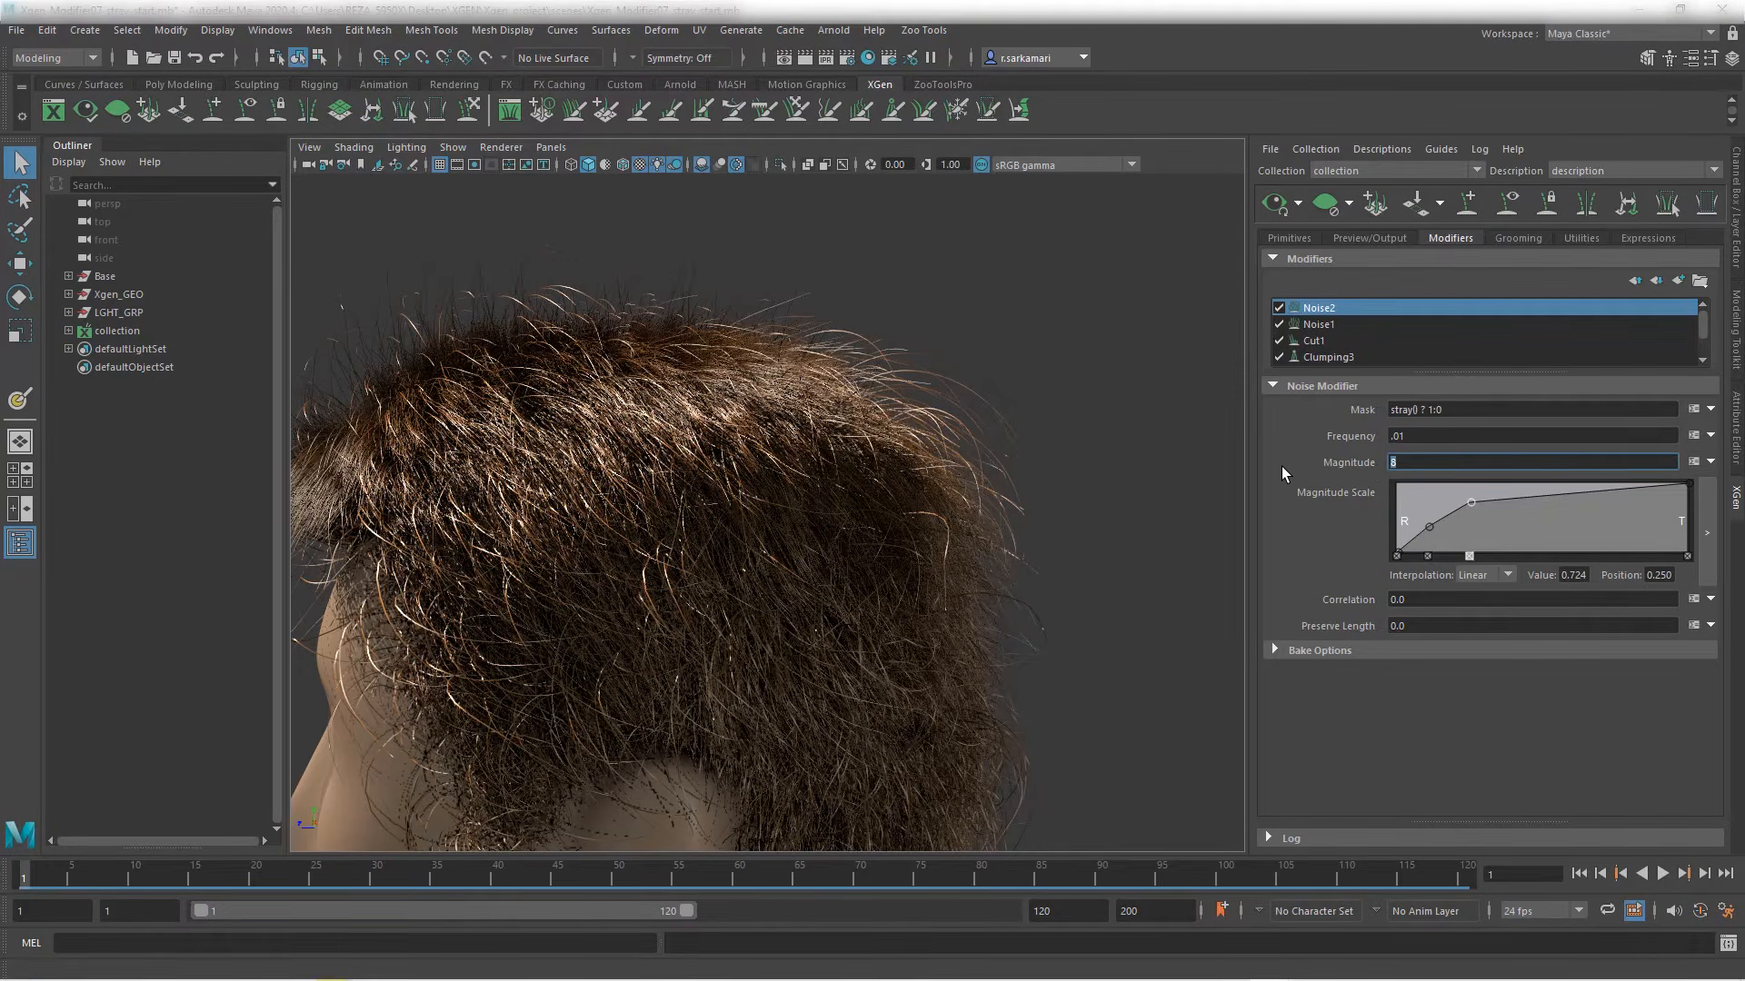
pyautogui.write('6')
pyautogui.press('Return')
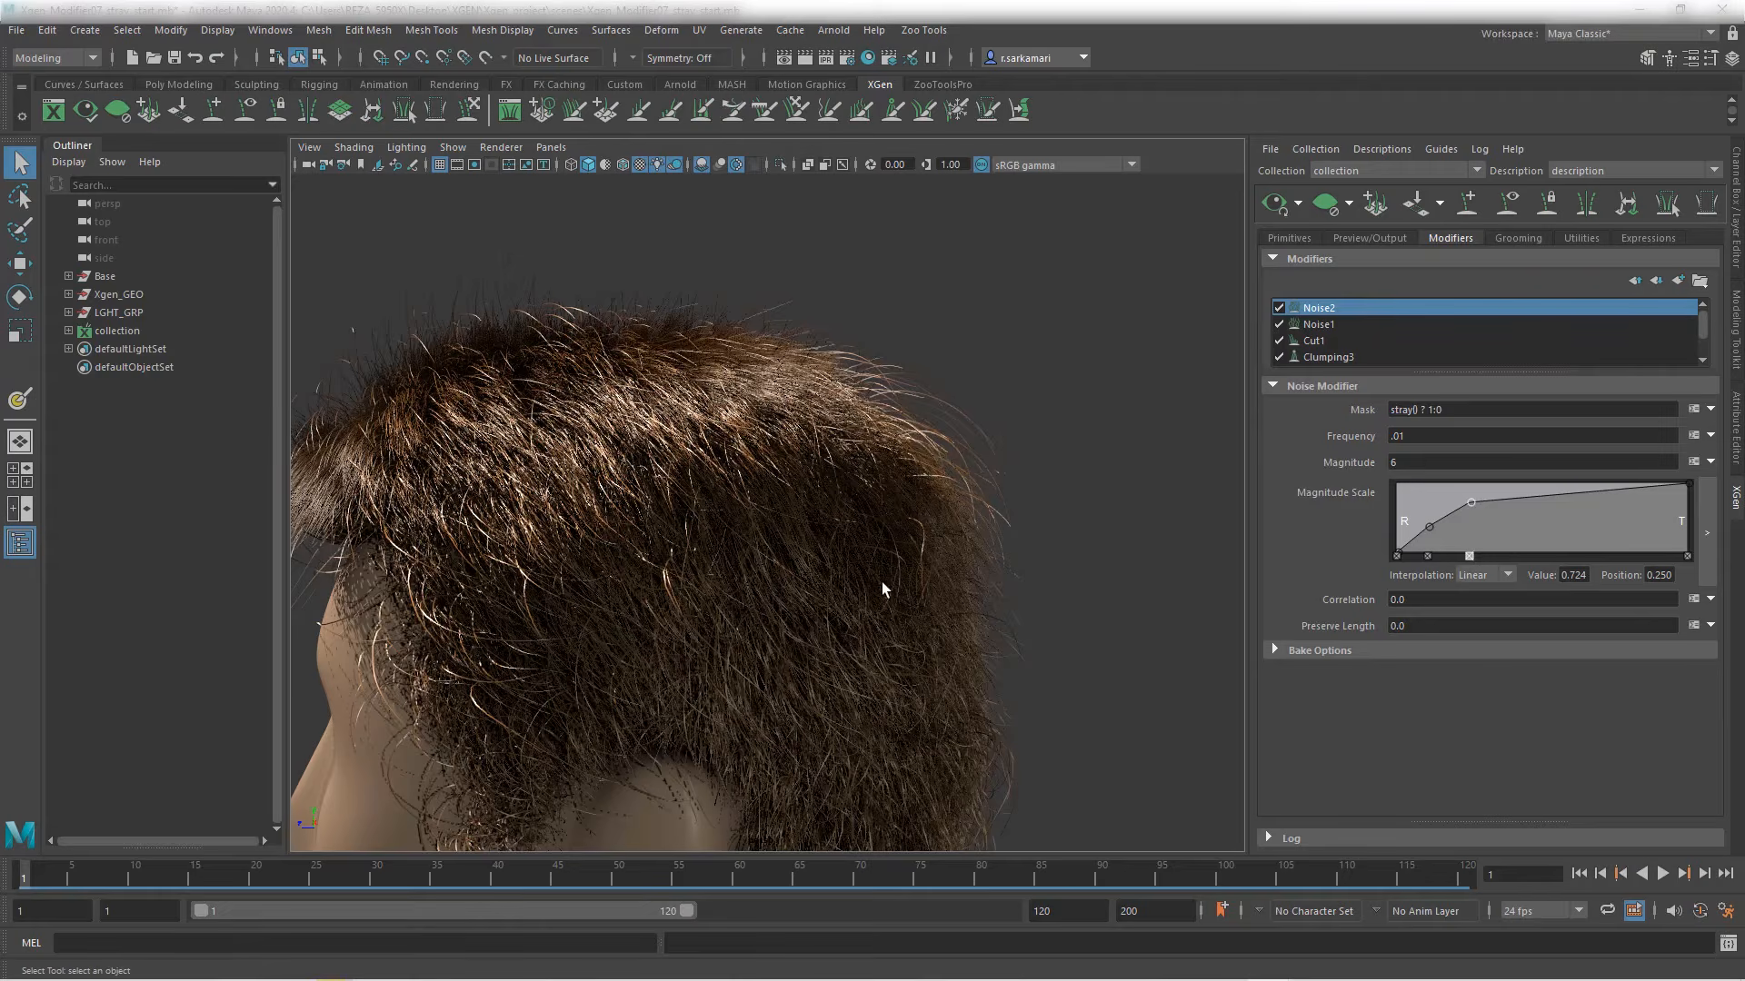
pyautogui.scroll(-5, 657, 556)
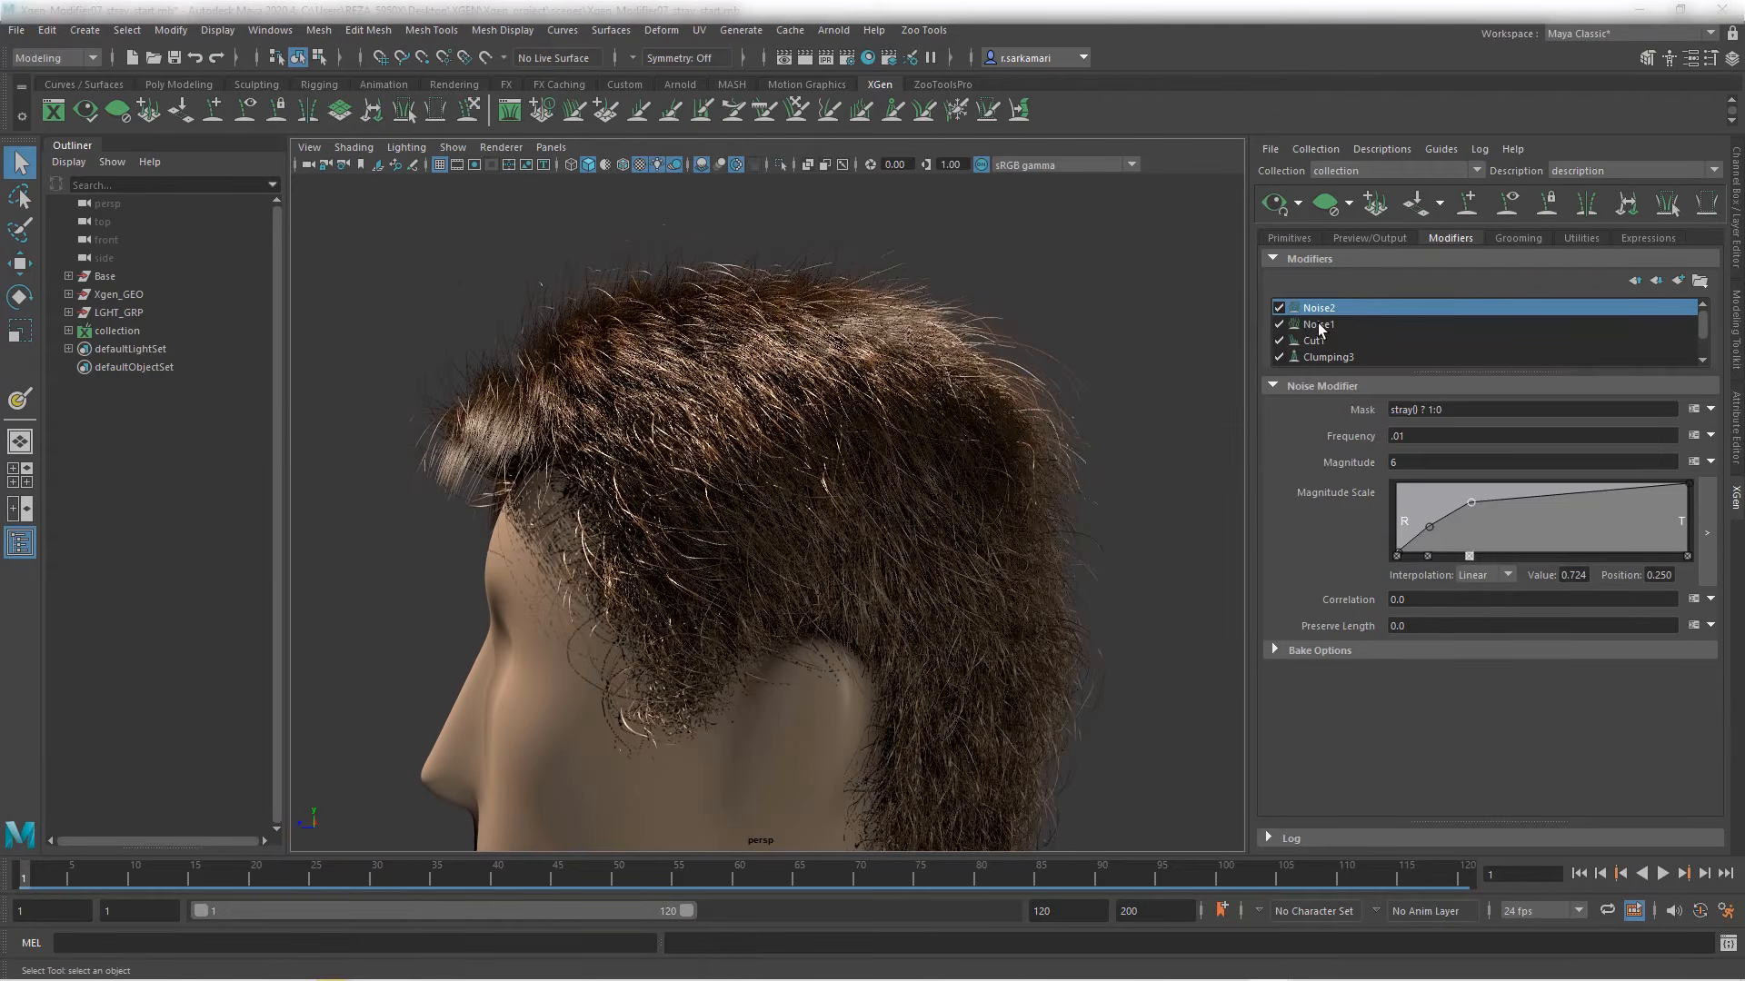
# Step: Set the Noise1 modifier's magnitude to 2.5 and inspect the hair from the front
pyautogui.click(1319, 324)
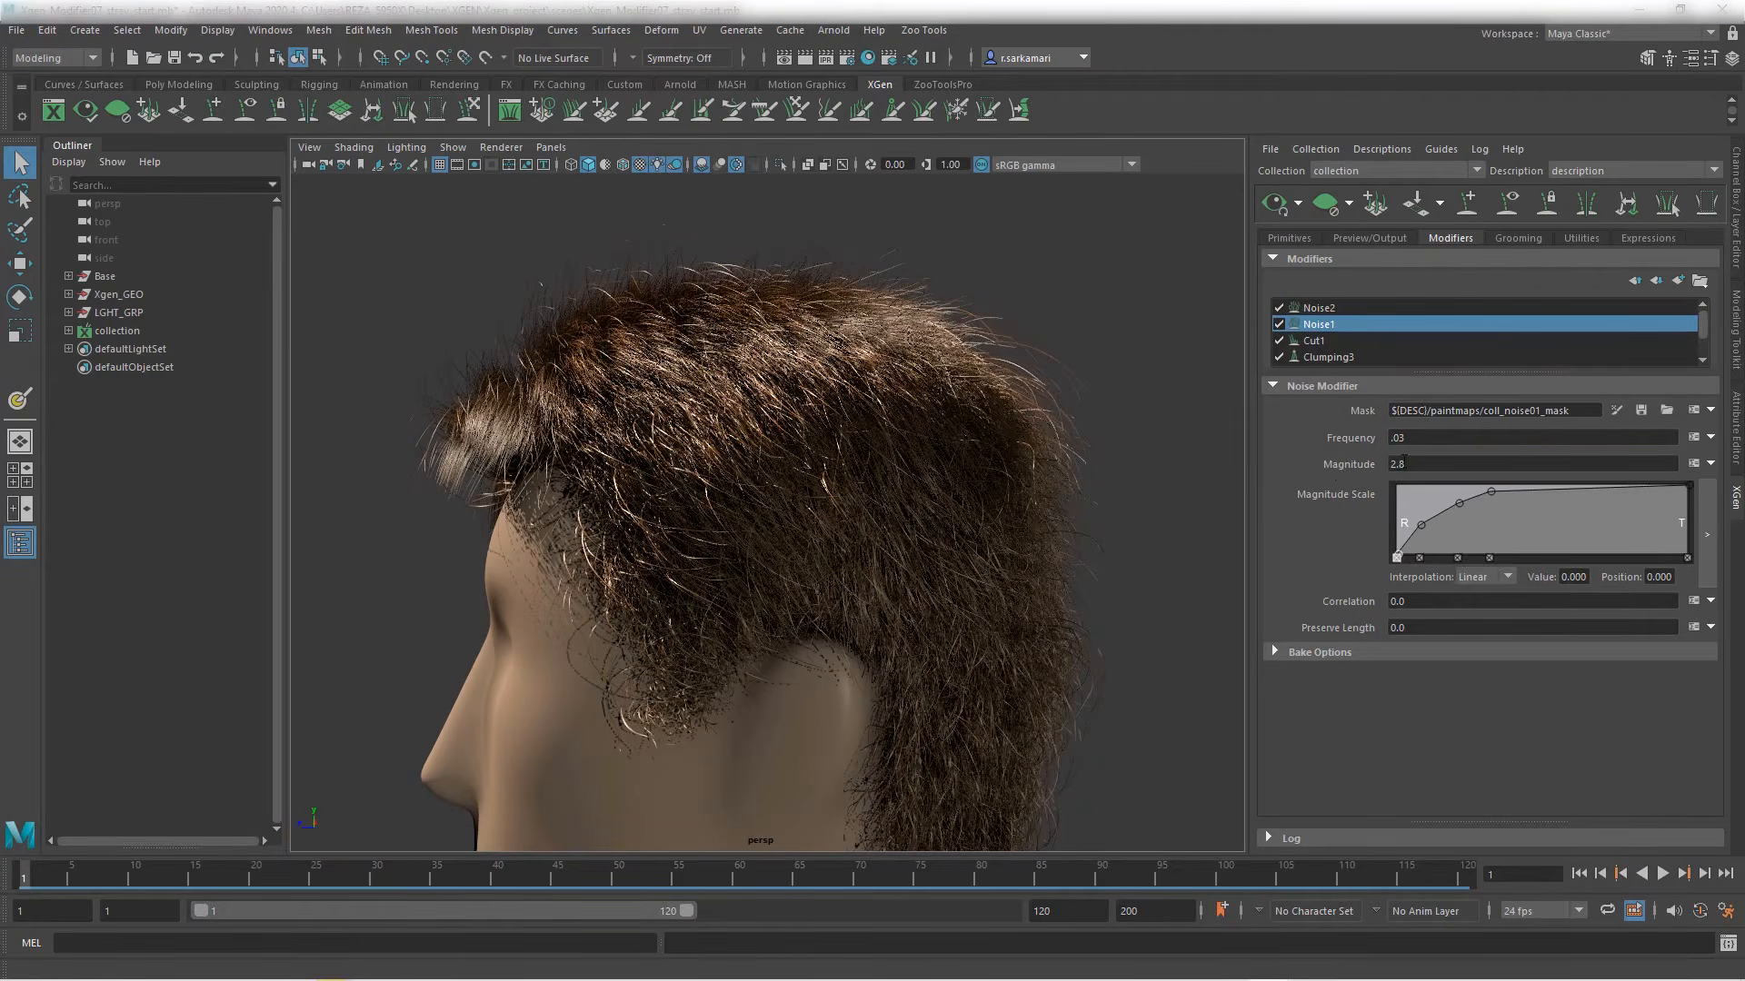
pyautogui.click(1389, 468)
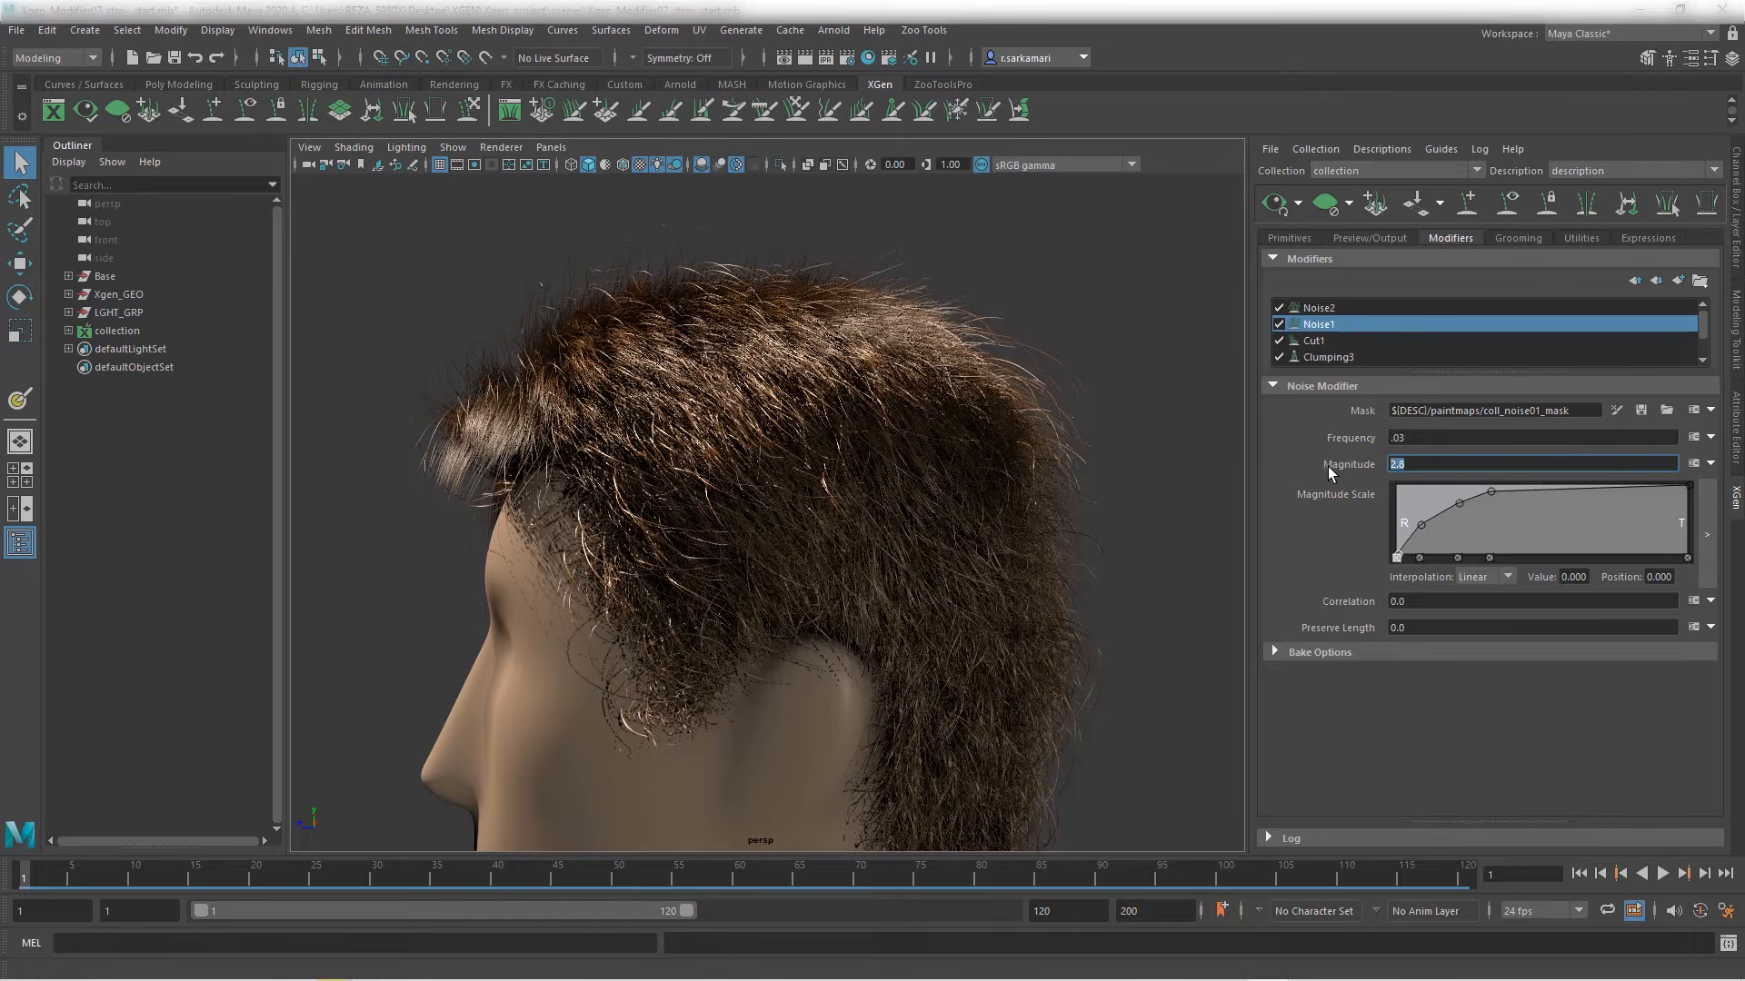
pyautogui.press('BackSpace')
pyautogui.write('5')
pyautogui.press('Return')
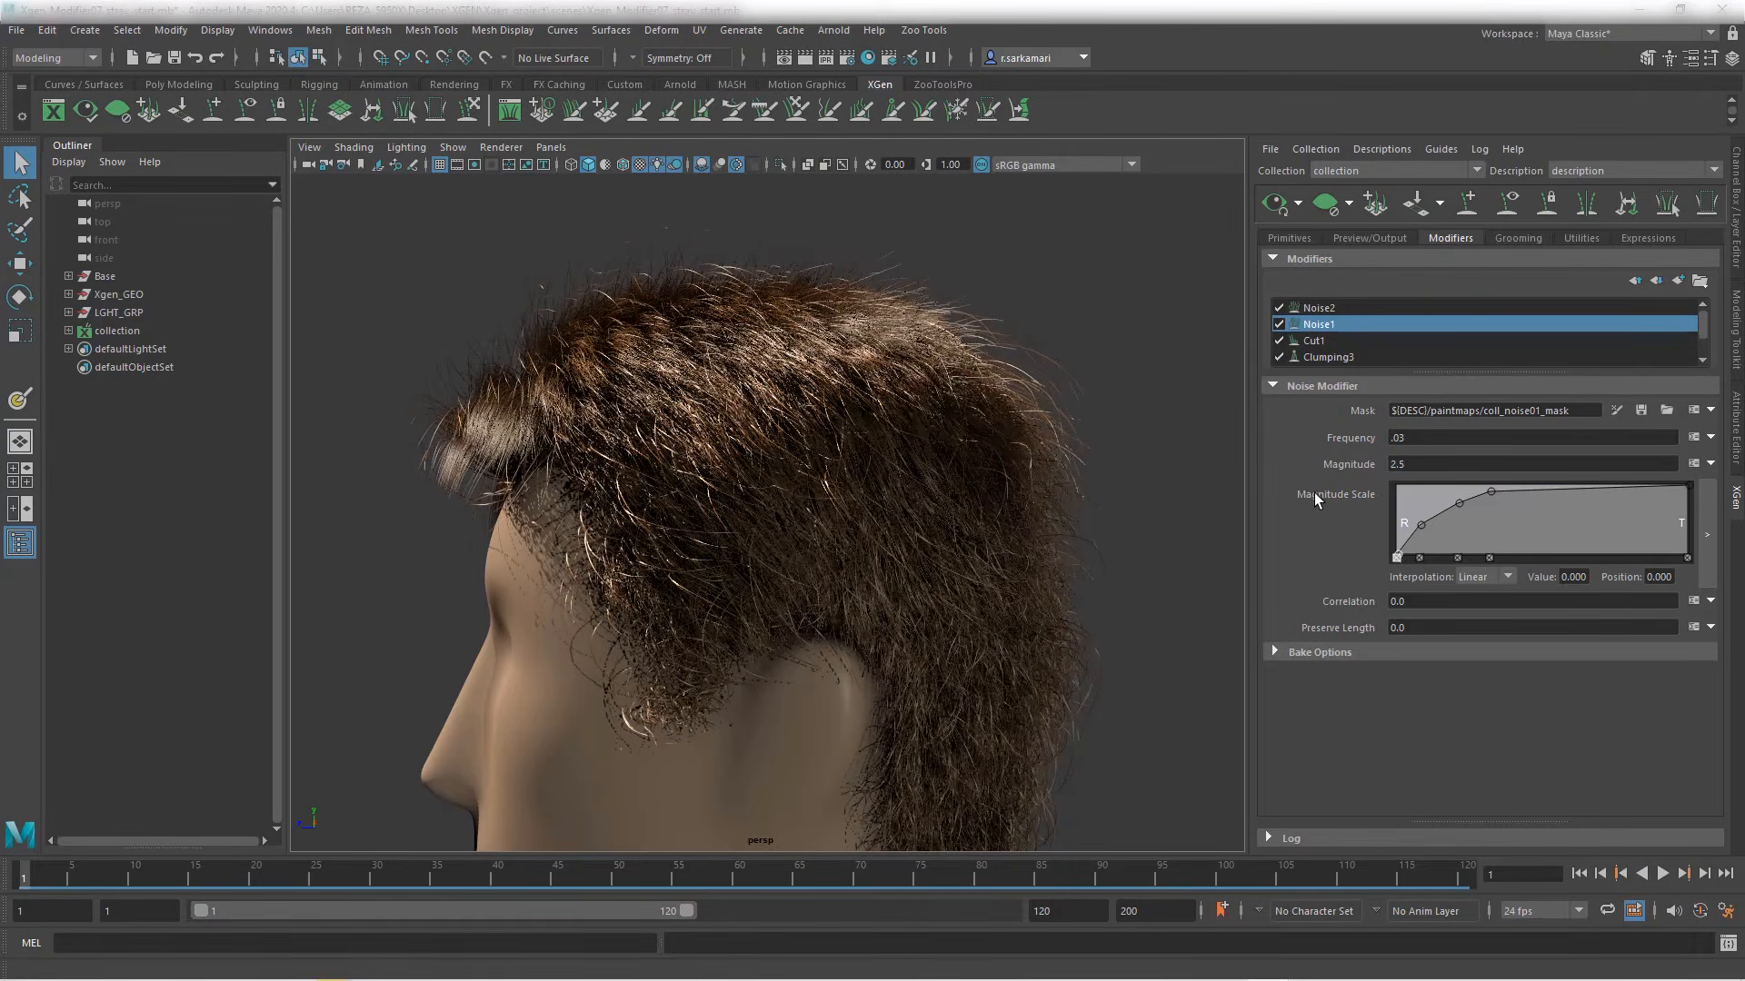
pyautogui.keyDown('alt'); pyautogui.moveTo(873, 519); pyautogui.dragTo(798, 435); pyautogui.keyUp('alt')
pyautogui.keyDown('alt'); pyautogui.moveTo(799, 435); pyautogui.dragTo(909, 536, button='middle'); pyautogui.keyUp('alt')
pyautogui.scroll(4, 918, 541)
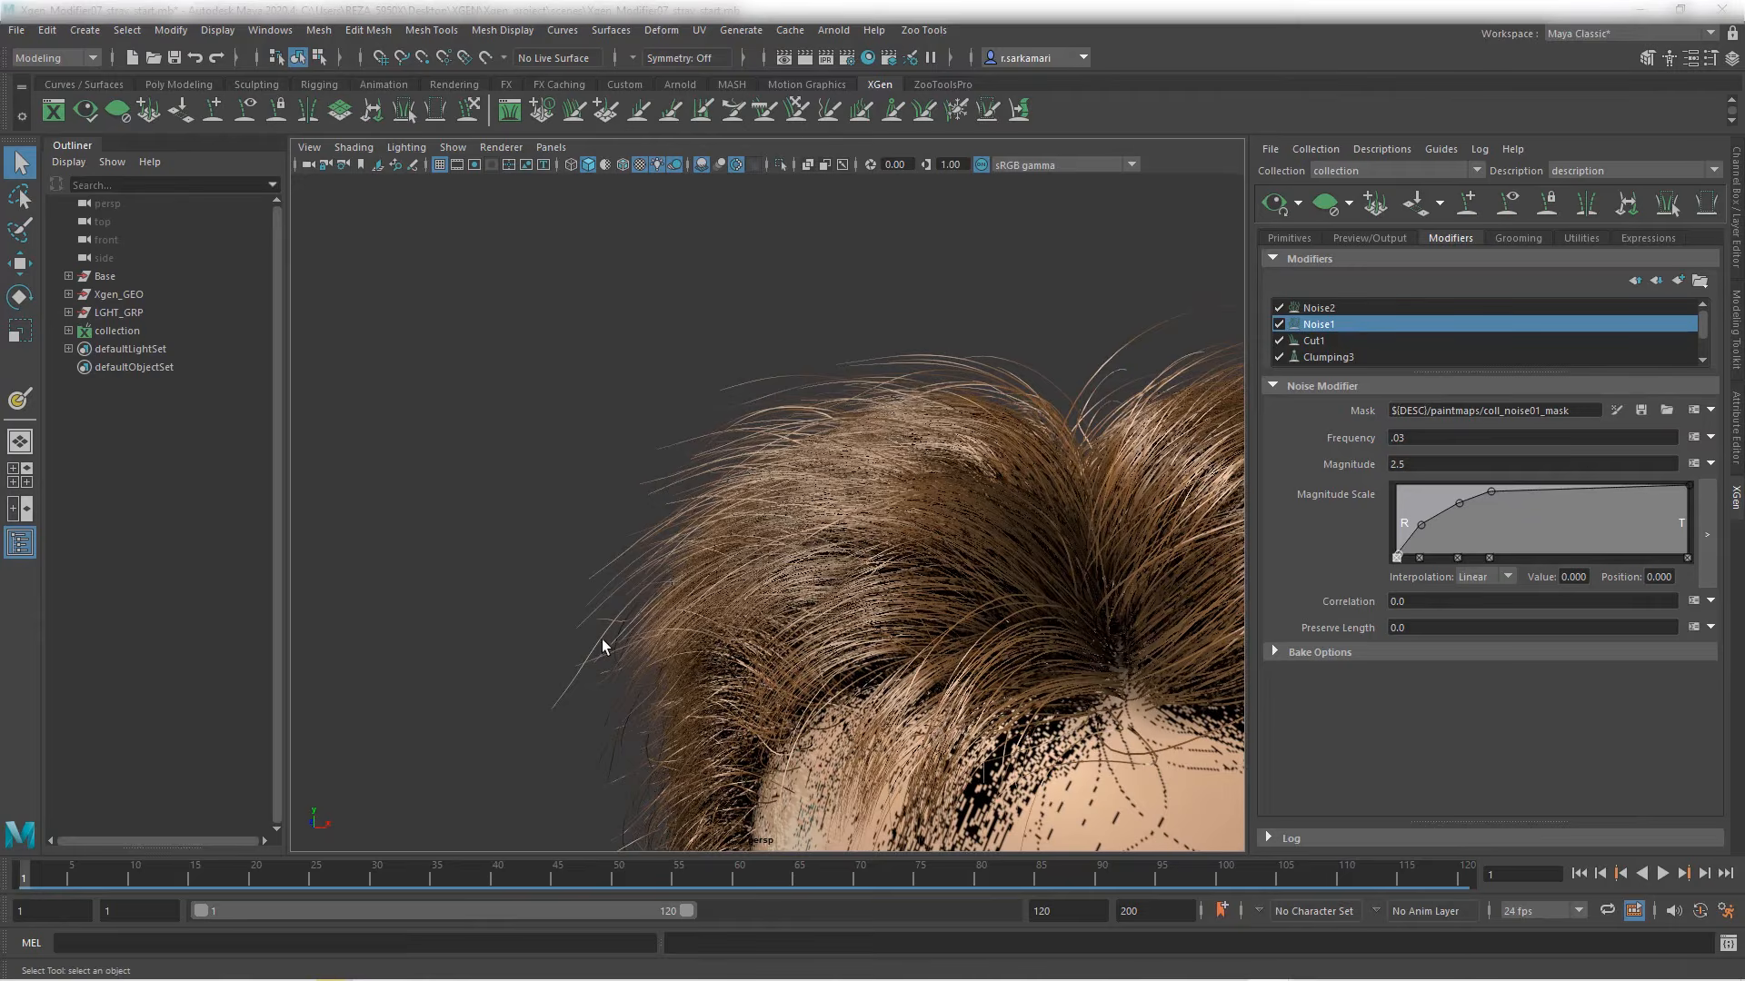
pyautogui.keyDown('alt'); pyautogui.moveTo(717, 506); pyautogui.dragTo(627, 390, button='right'); pyautogui.keyUp('alt')
pyautogui.keyDown('alt'); pyautogui.moveTo(627, 390); pyautogui.dragTo(602, 482); pyautogui.keyUp('alt')
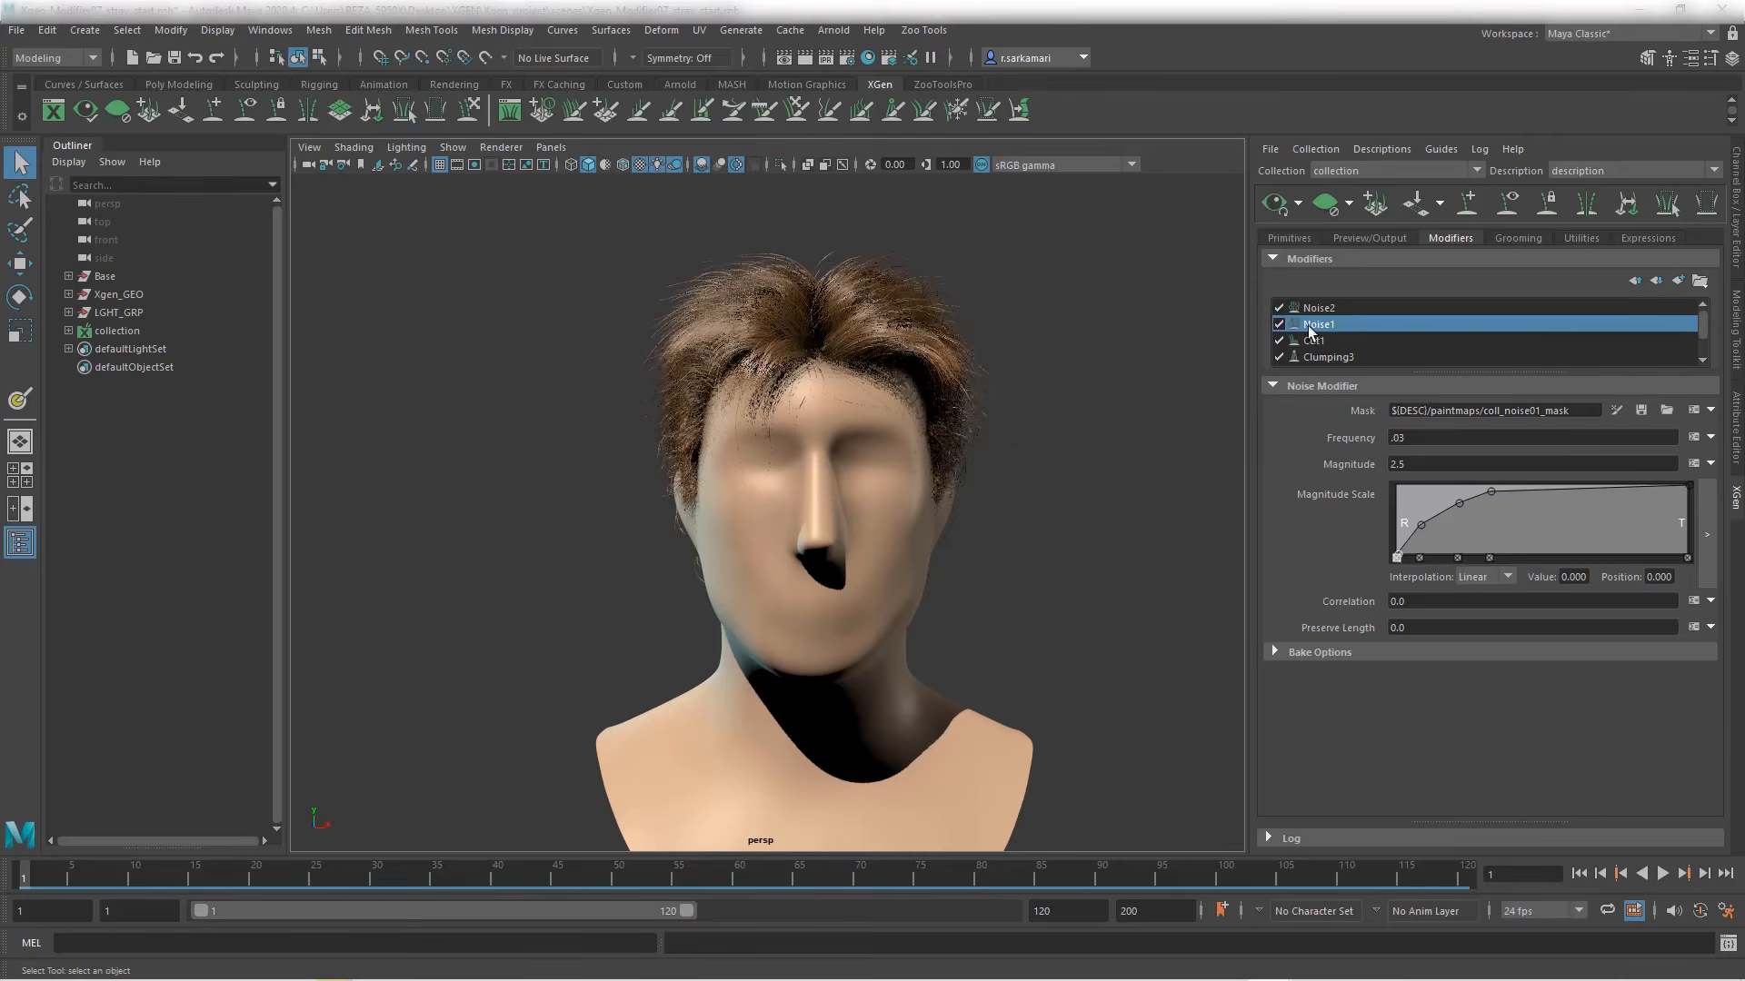
# Step: Delete the Noise2 modifier and add a fresh Noise modifier above Noise1
pyautogui.click(1318, 308)
pyautogui.rightClick(1318, 308)
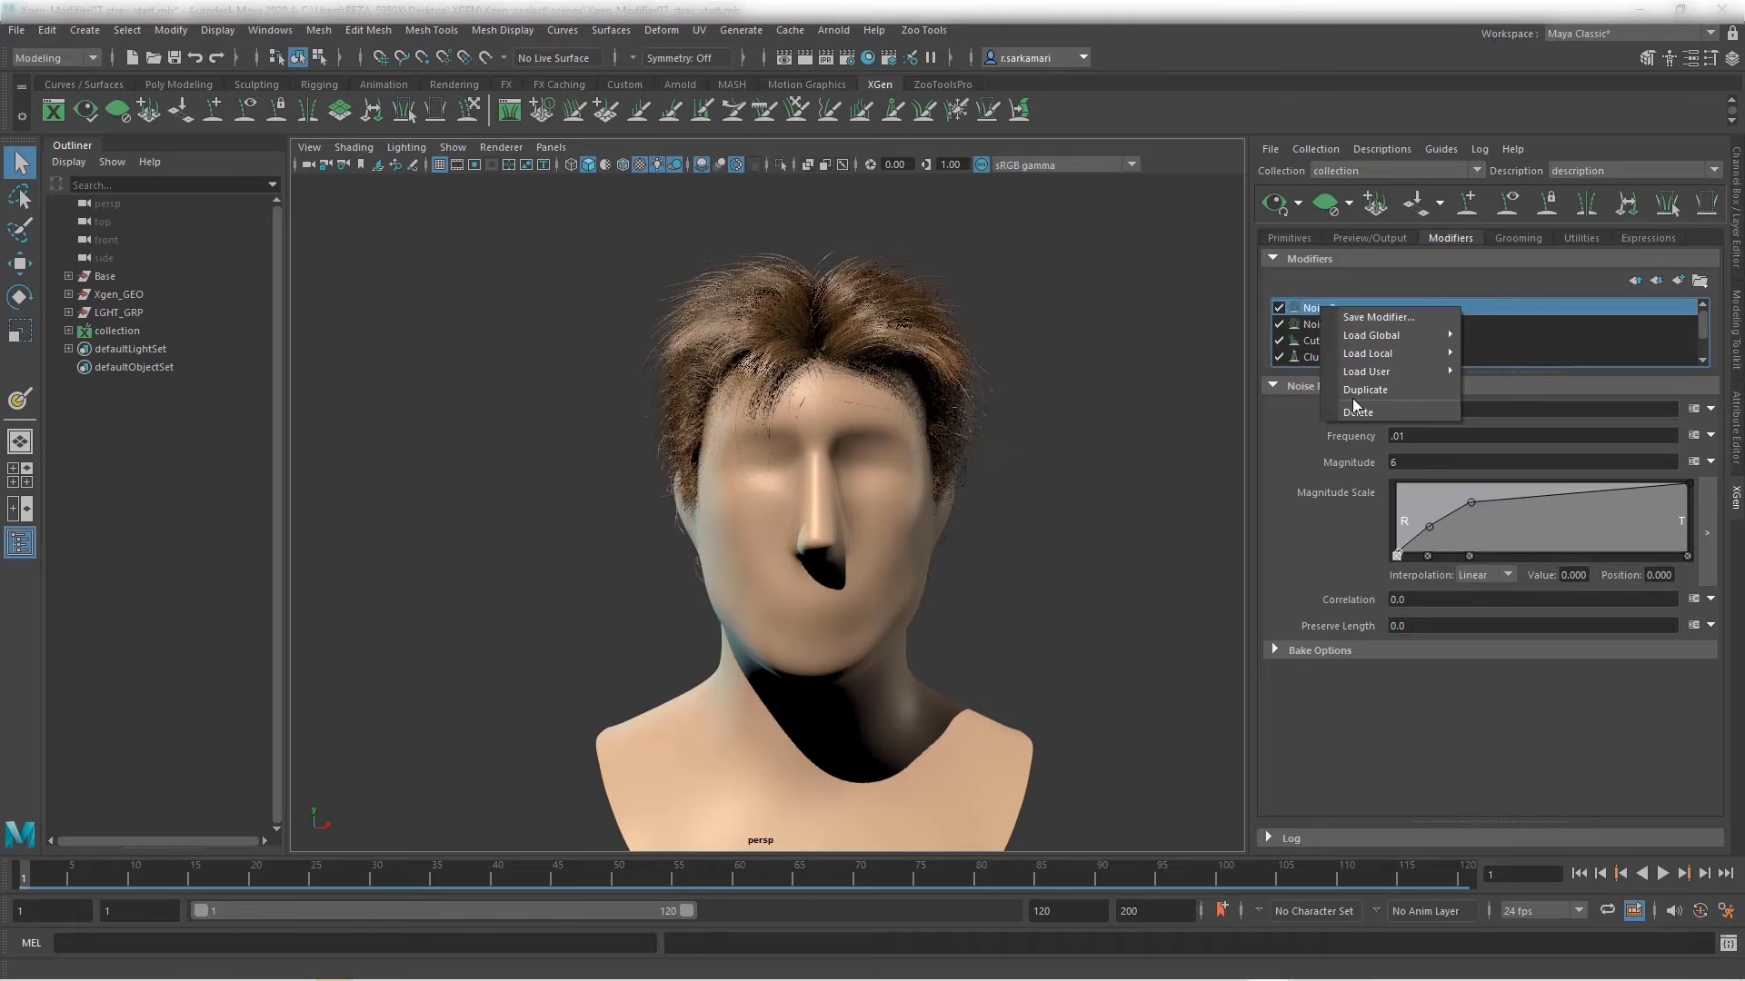
pyautogui.click(1431, 412)
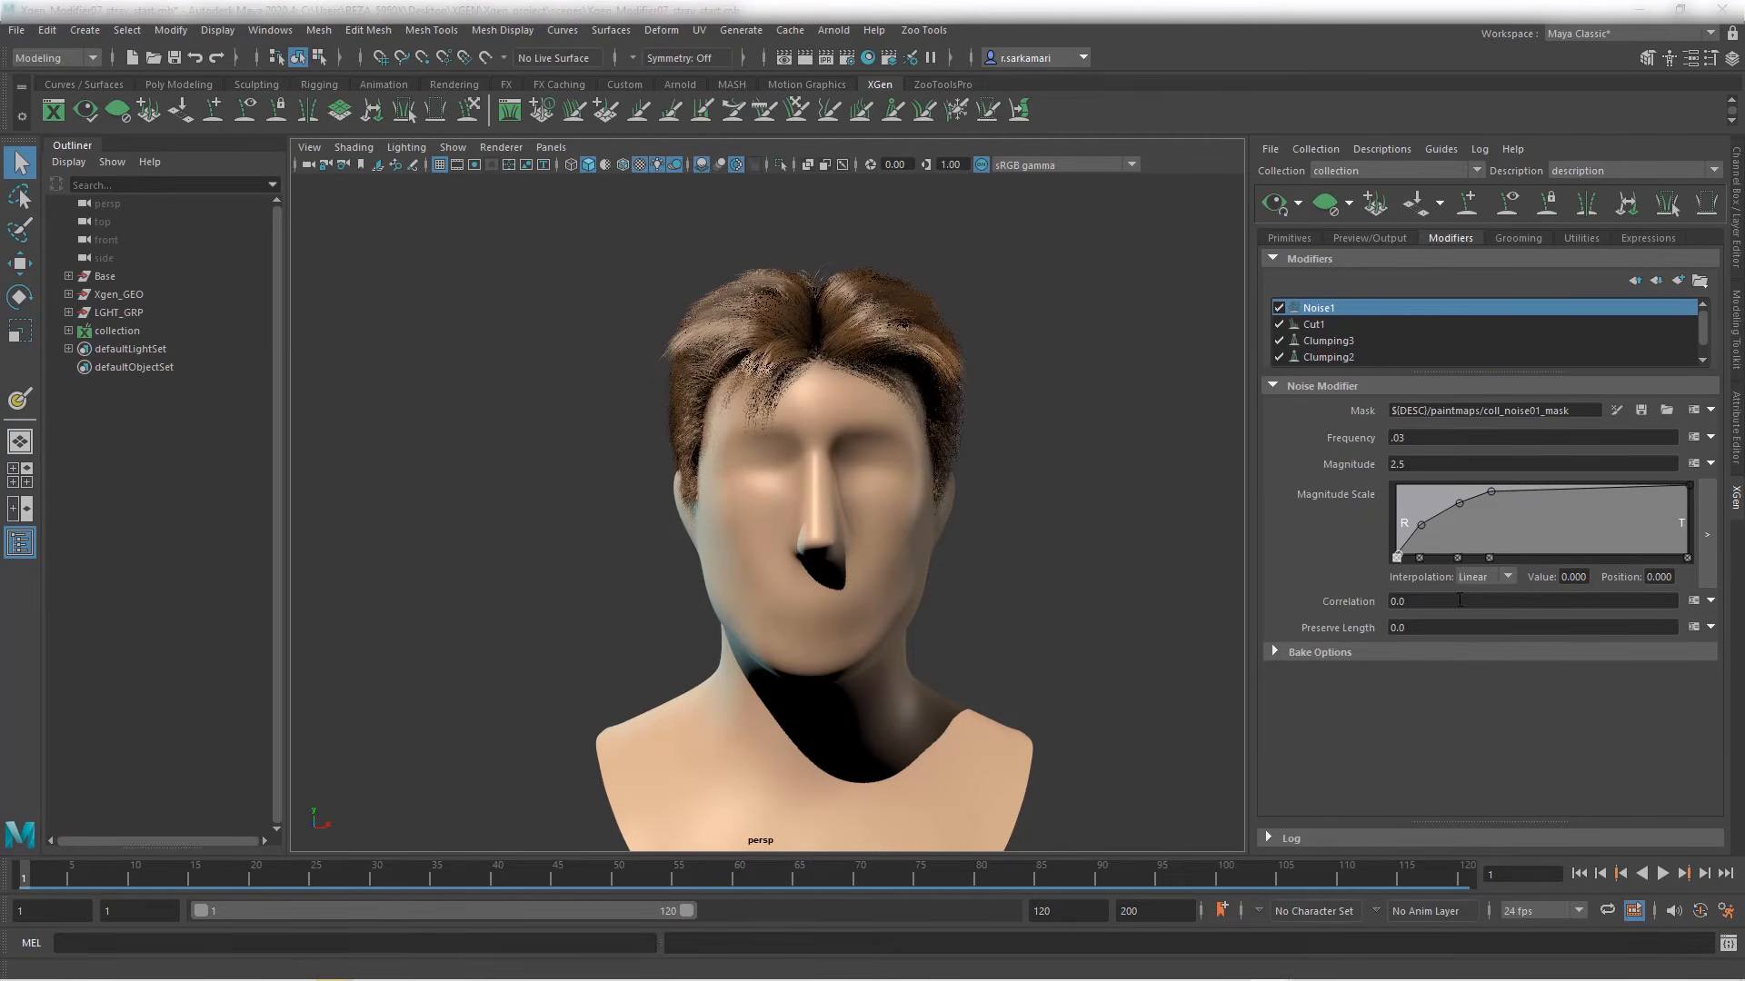
pyautogui.click(1676, 281)
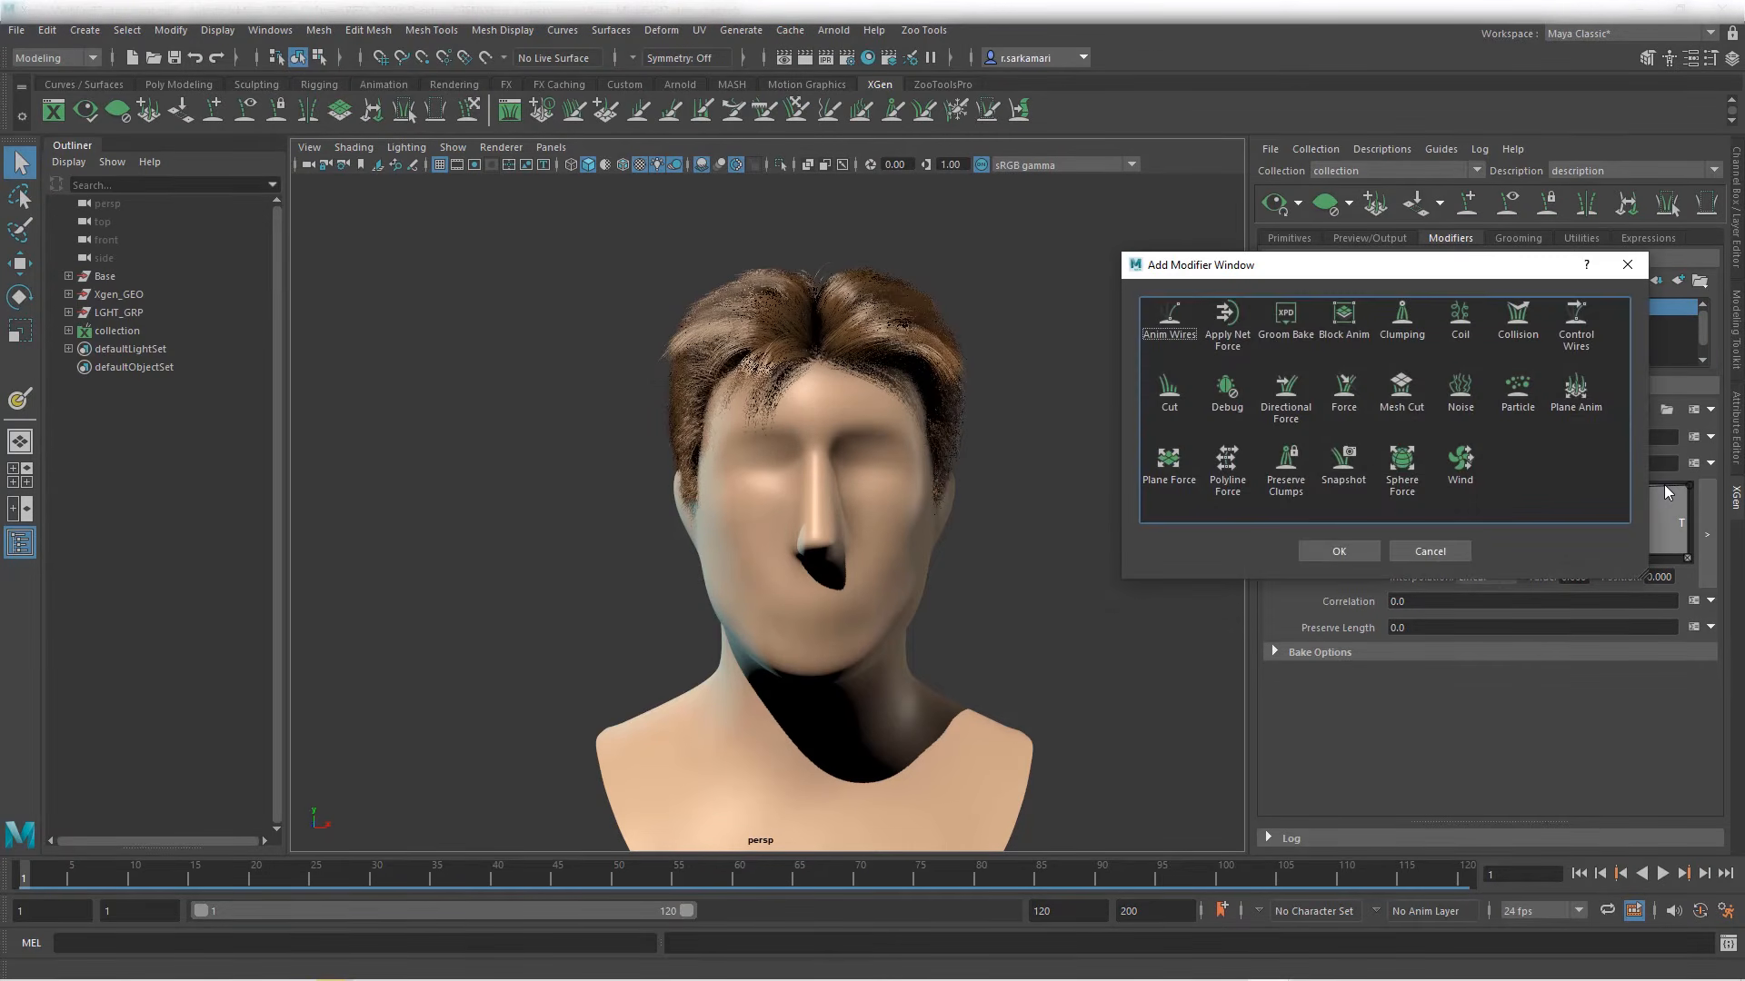
pyautogui.click(1459, 393)
pyautogui.click(1337, 552)
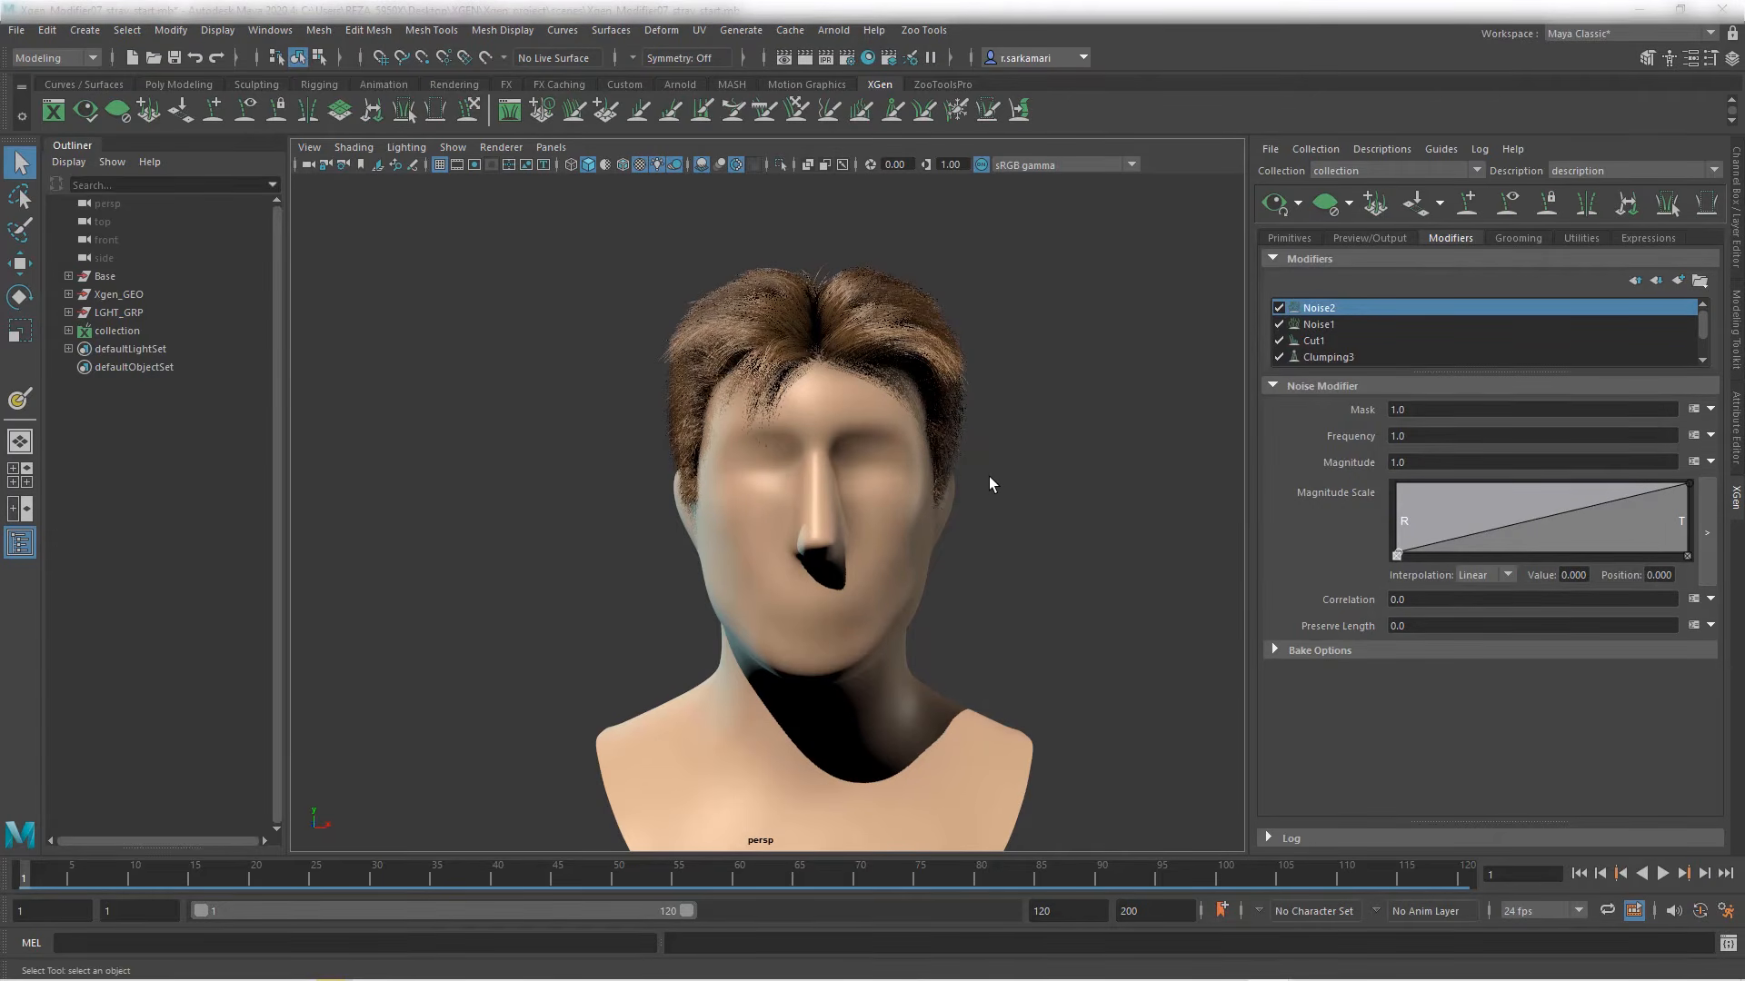
# Step: Set the description's stray percentage to 0
pyautogui.click(1376, 151)
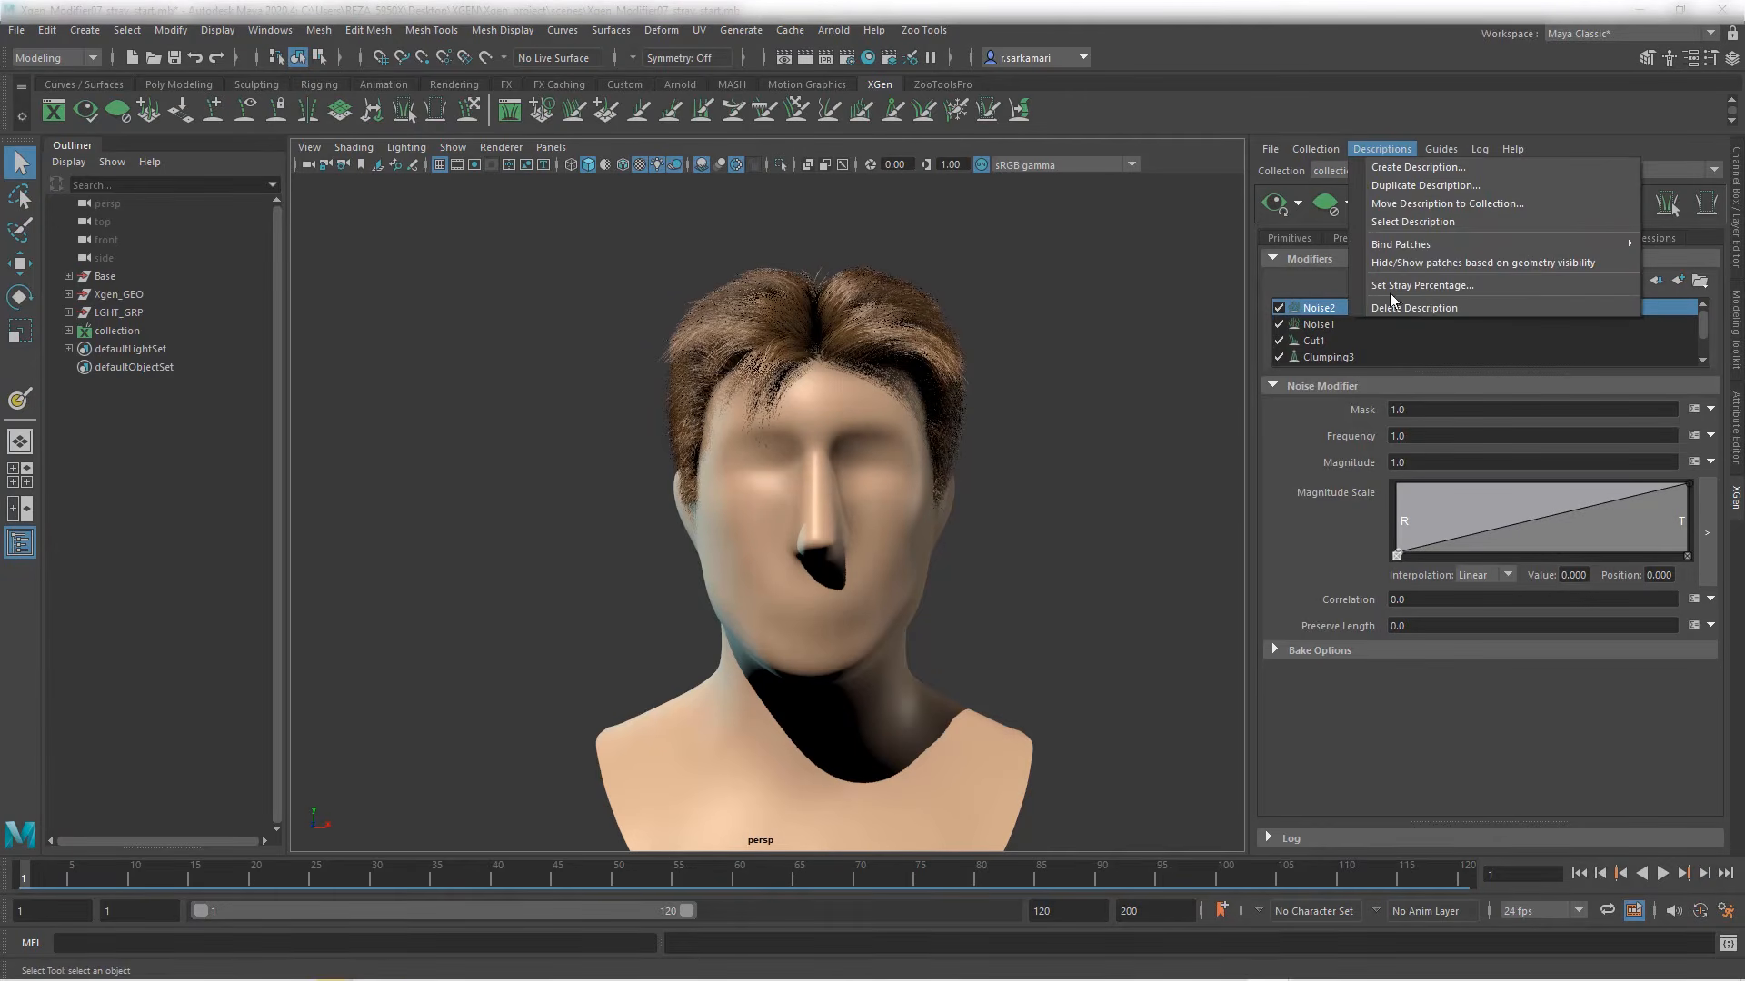
pyautogui.click(1414, 284)
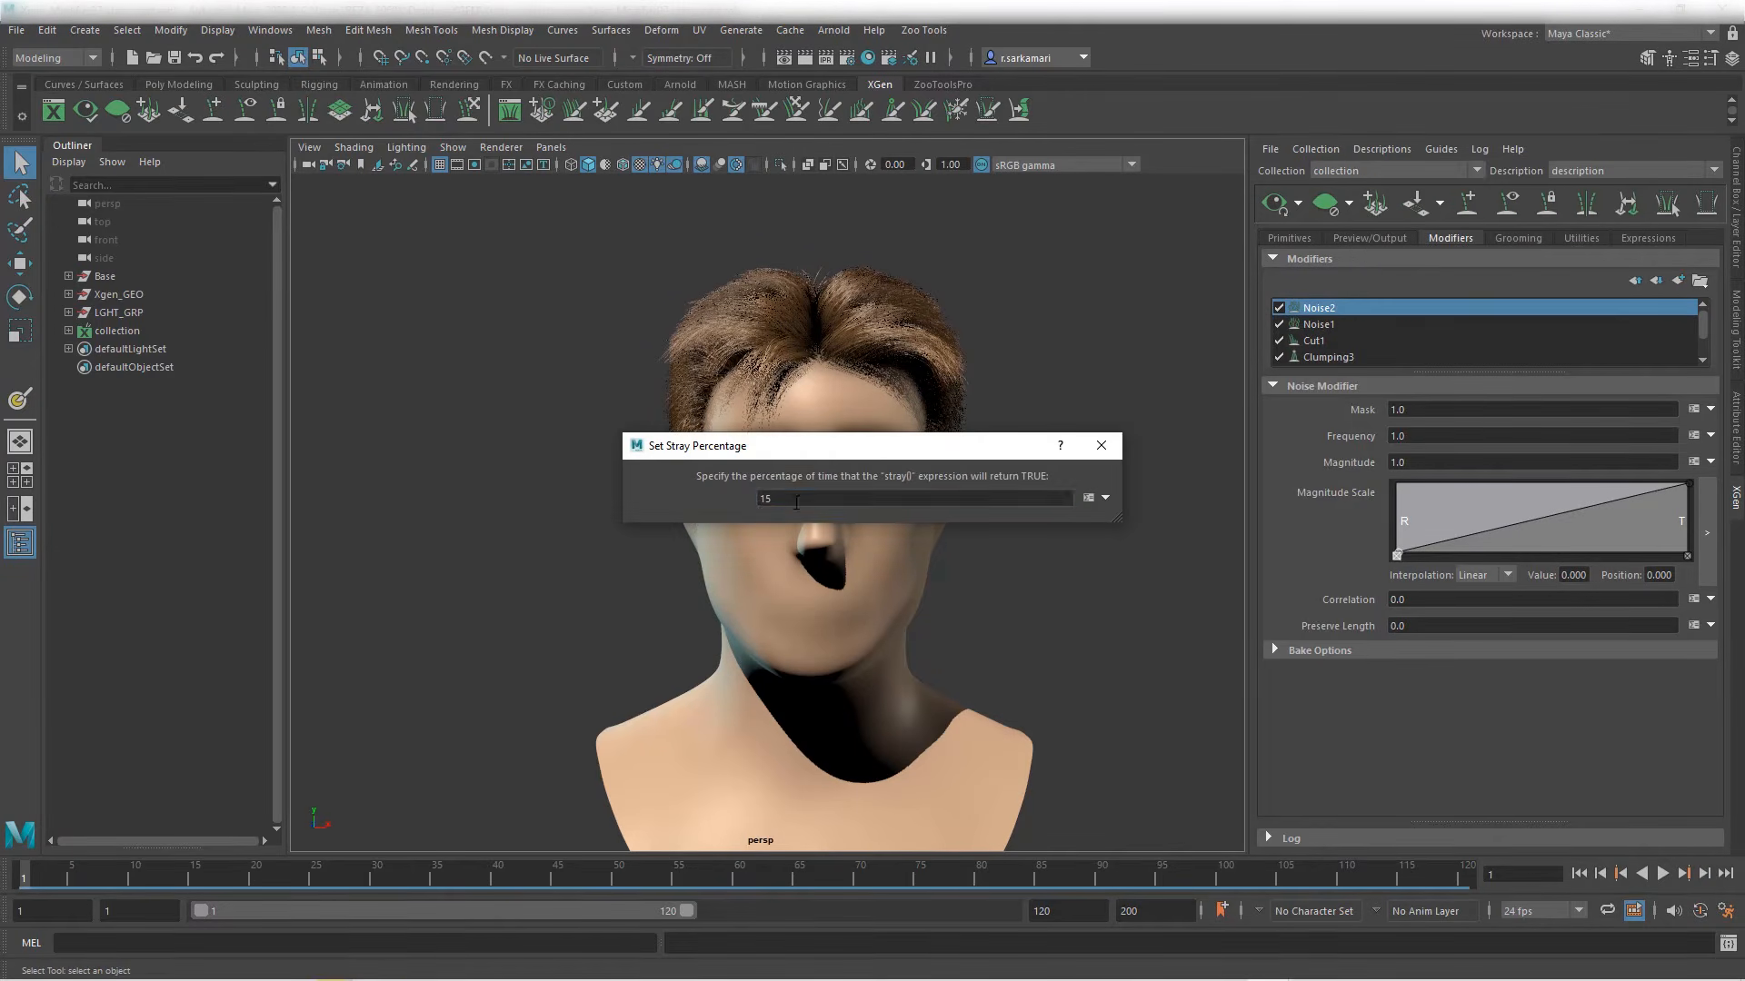
pyautogui.write('0')
pyautogui.click(1100, 445)
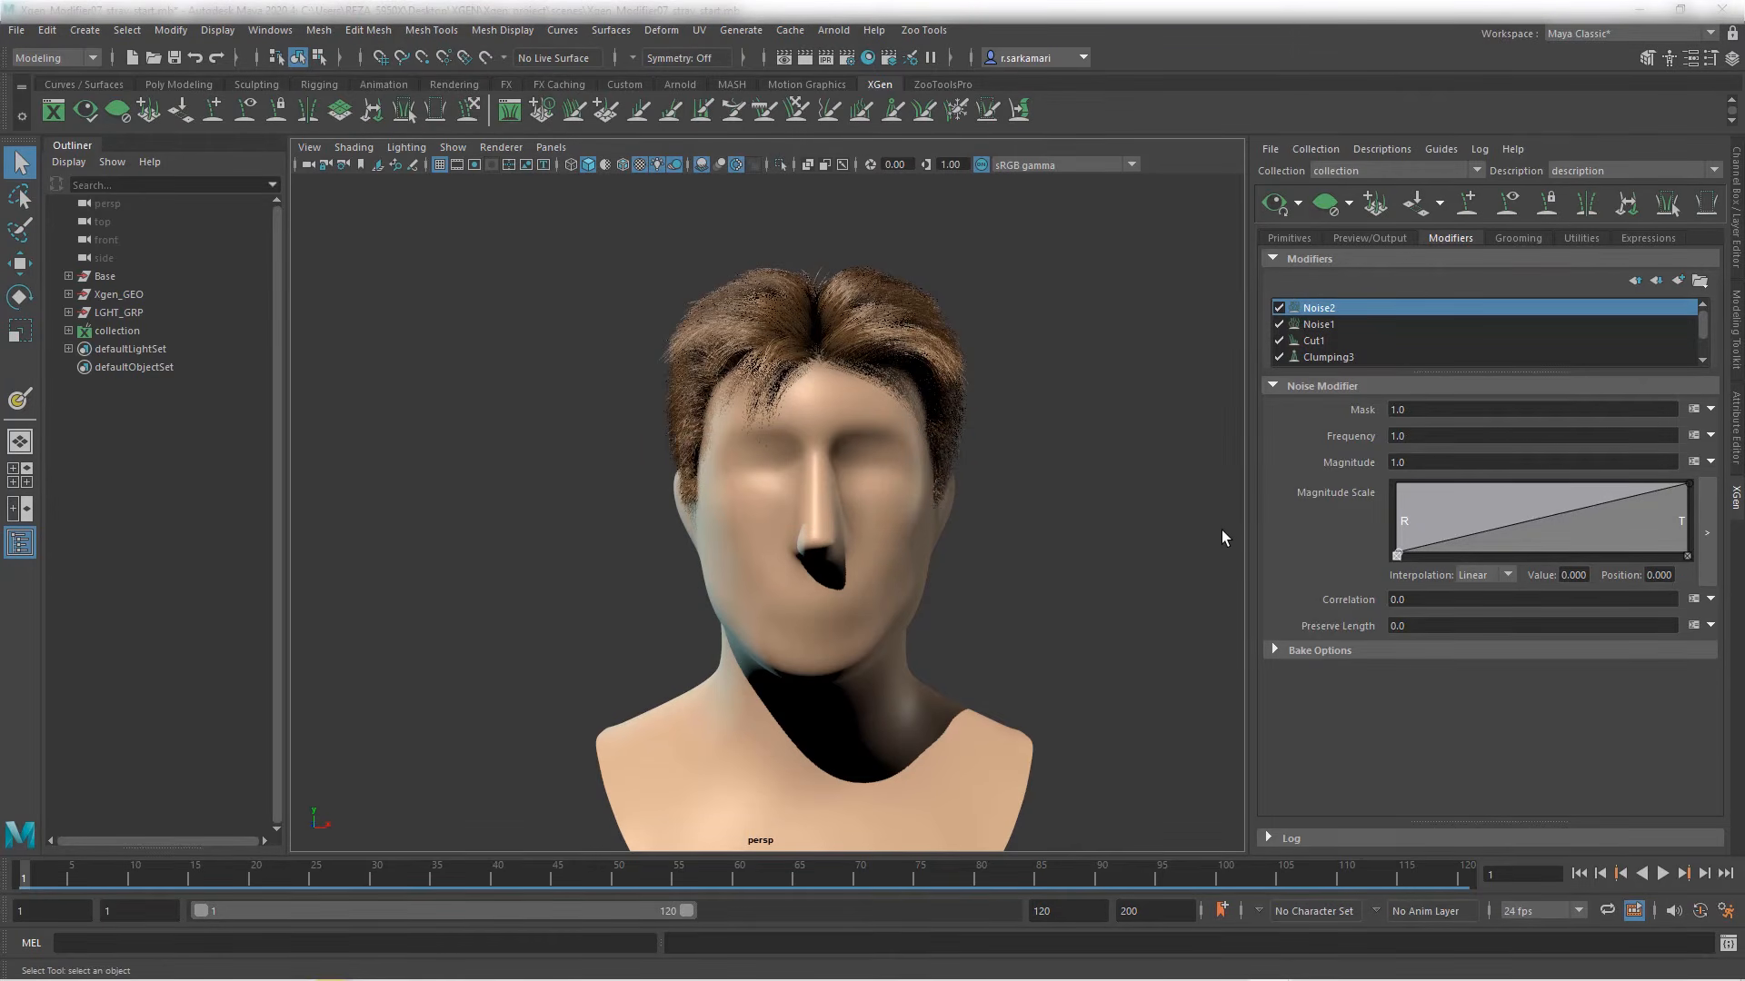
# Step: Load the saved custom Stray expression file (.se) into the new Noise modifier's mask
pyautogui.click(1710, 410)
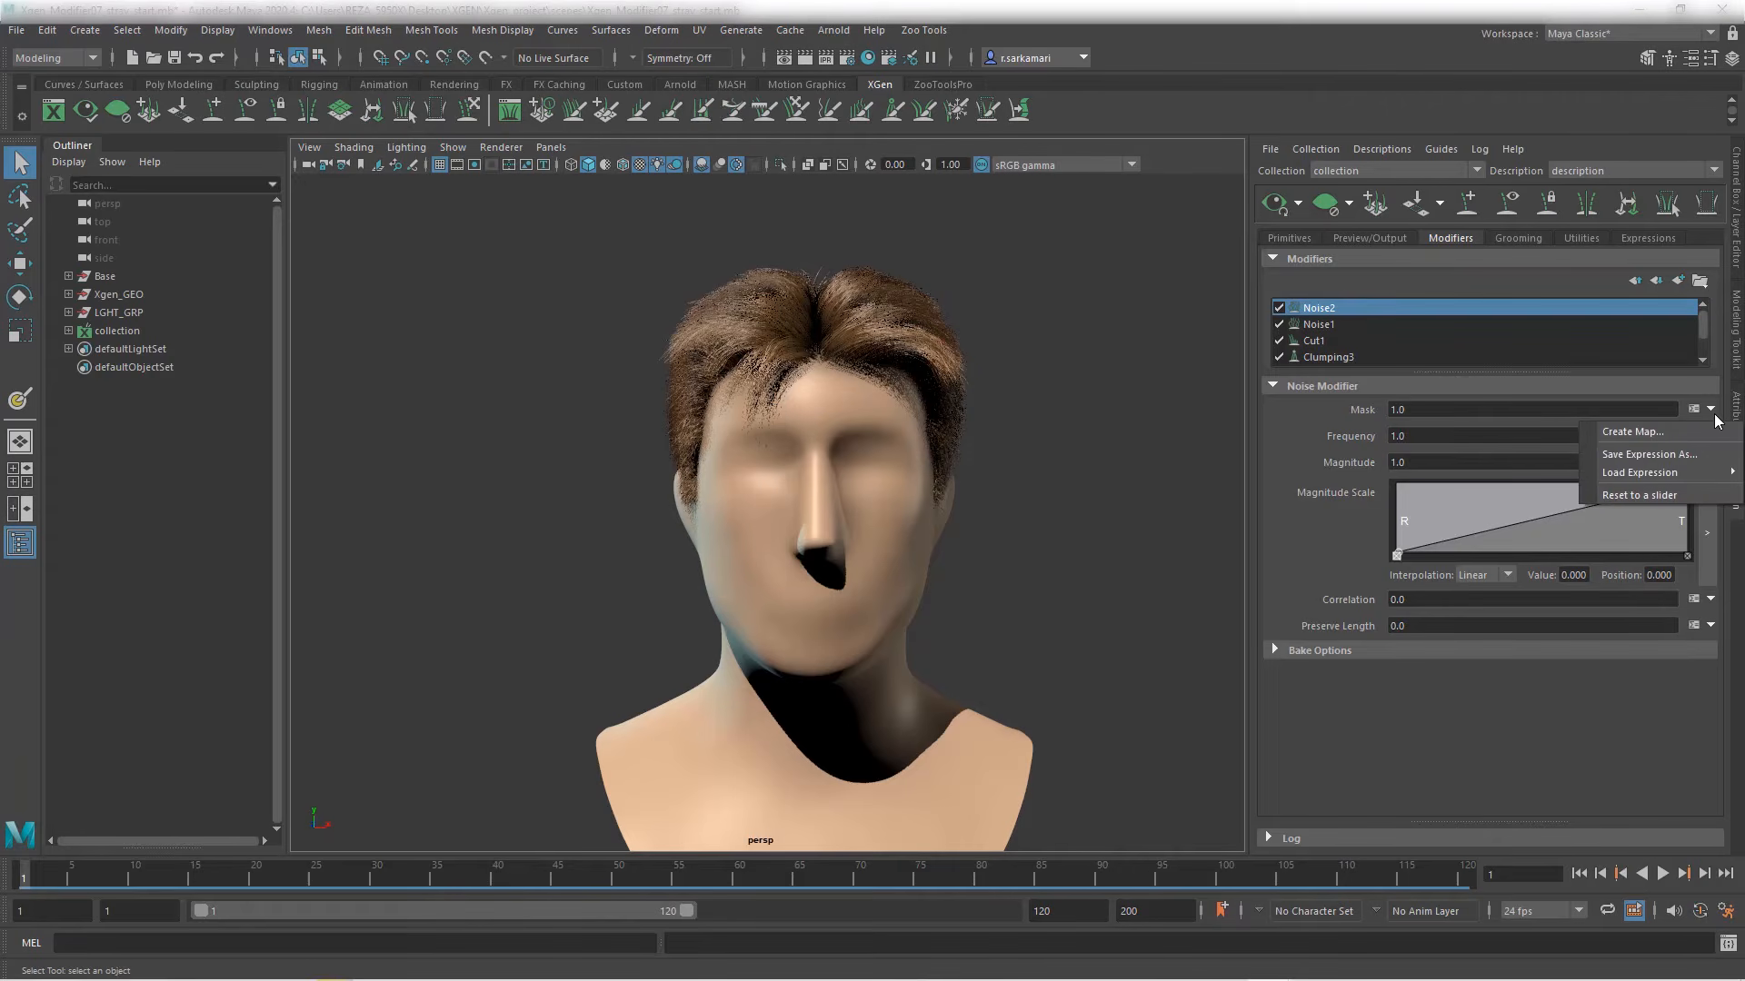
pyautogui.moveTo(1706, 474)
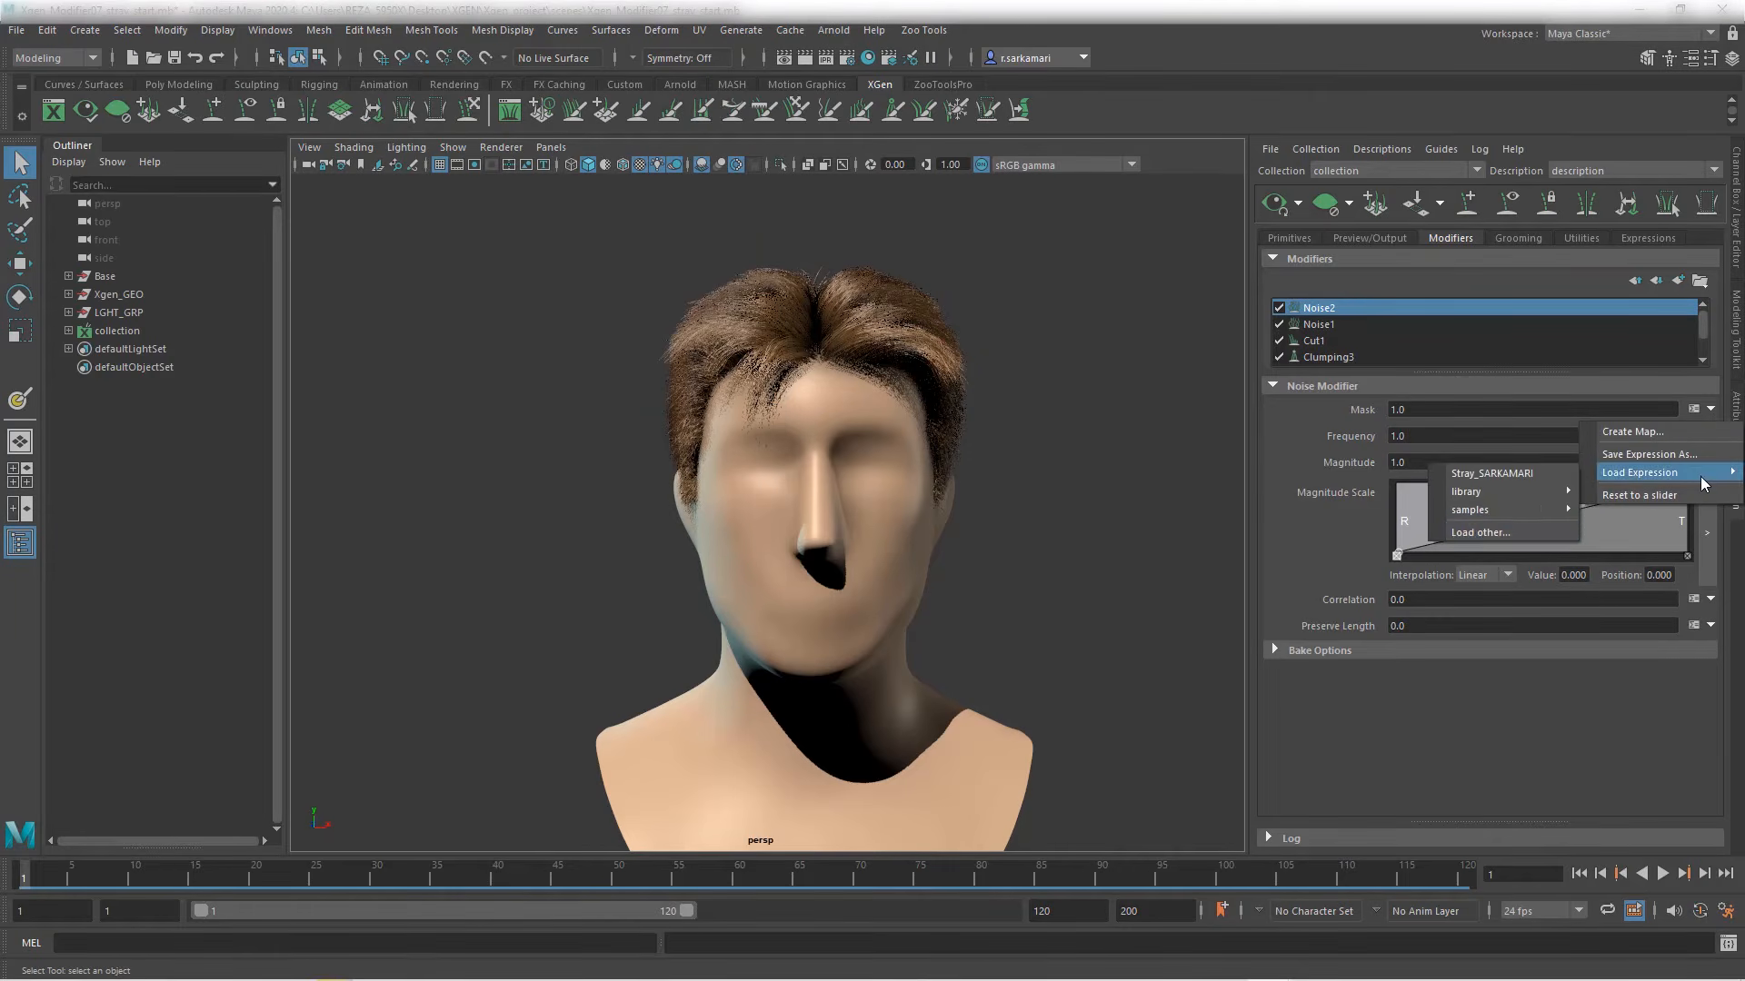
pyautogui.click(1488, 534)
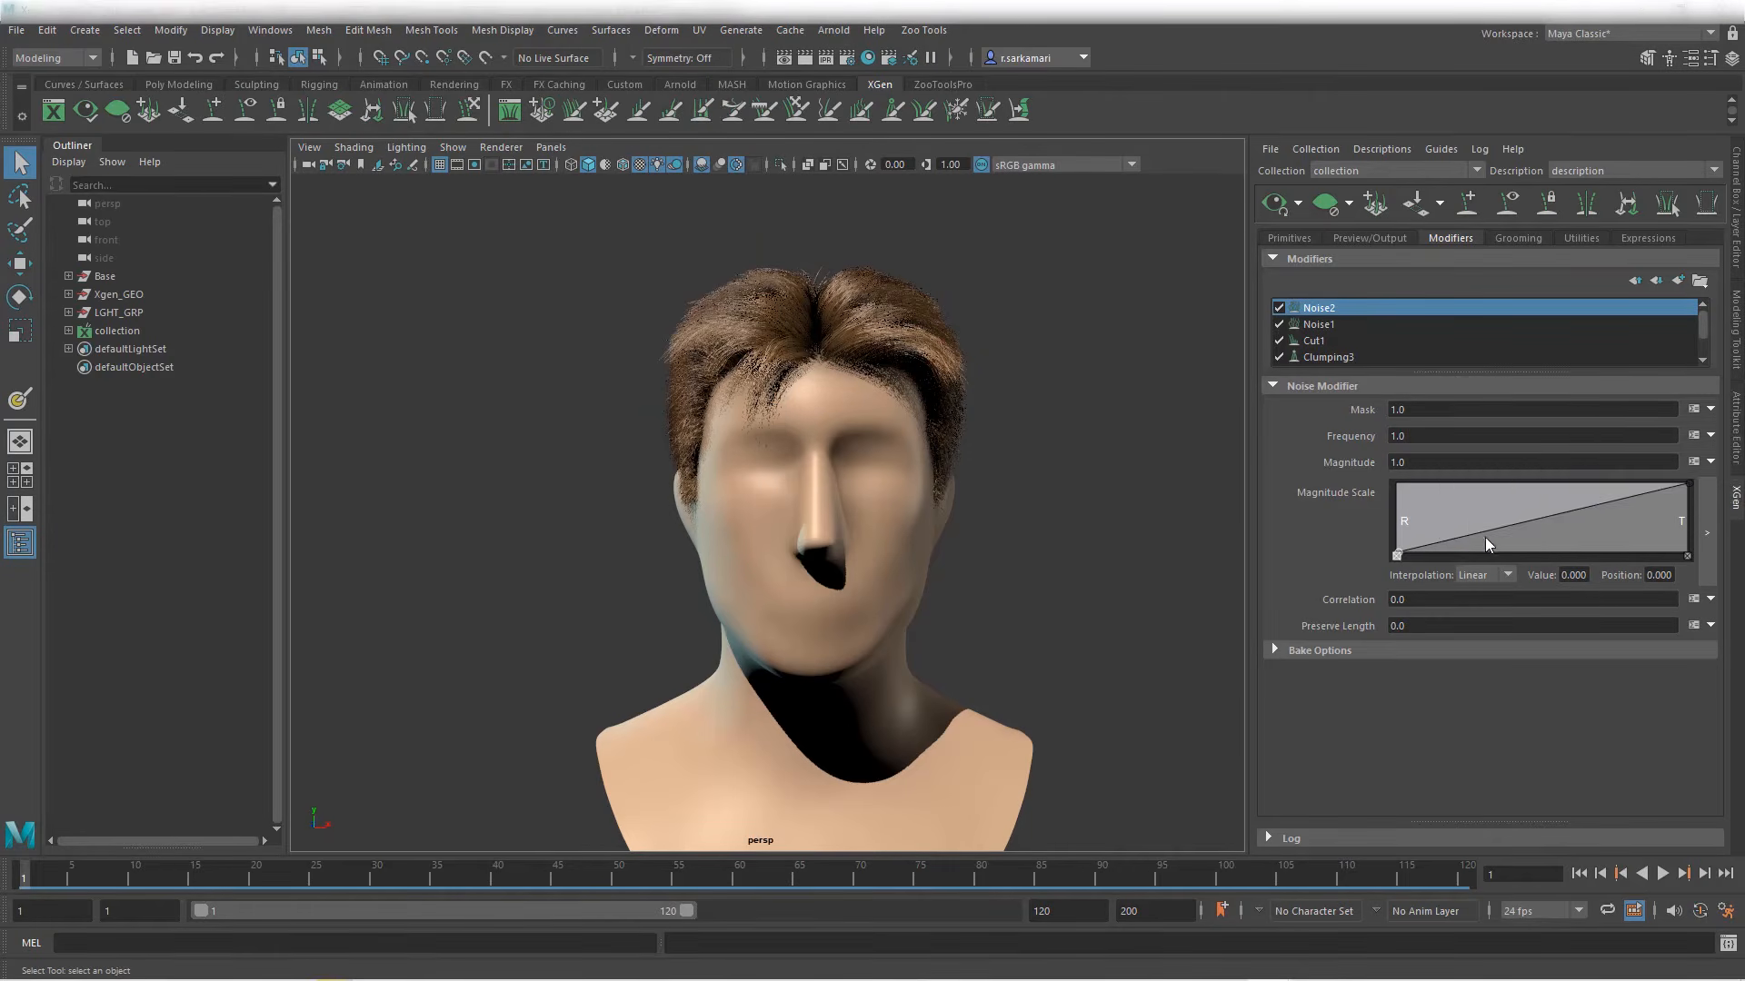
pyautogui.doubleClick(753, 381)
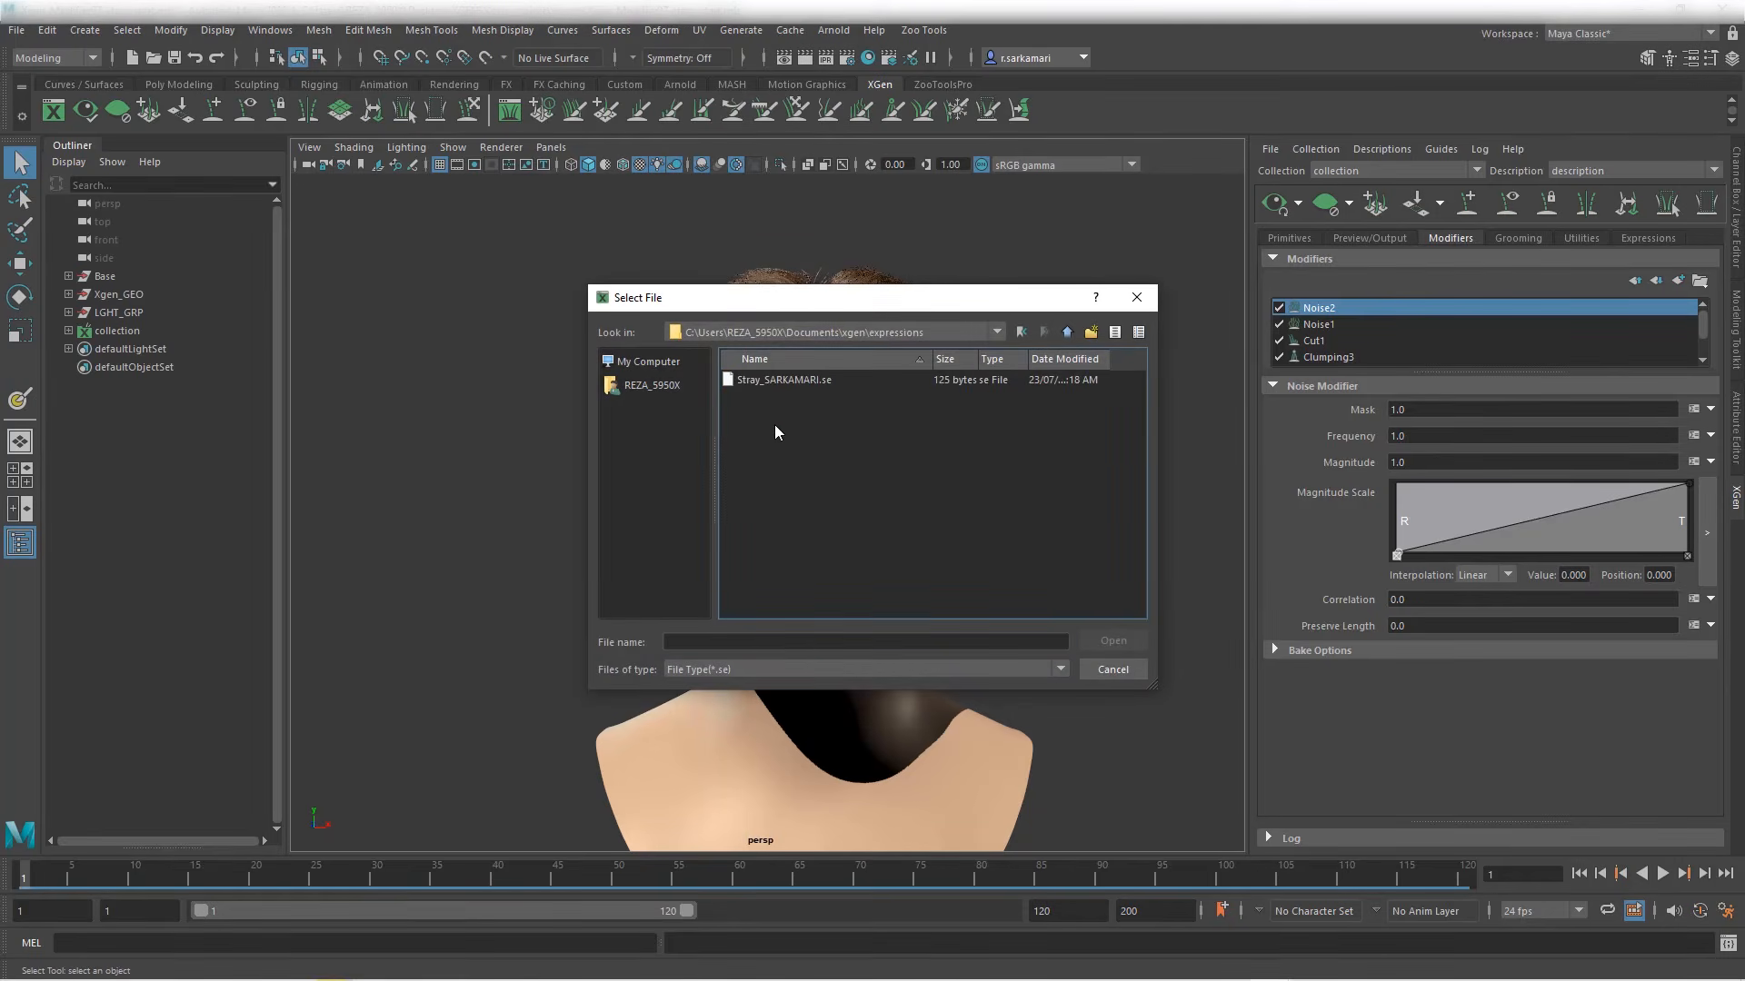
pyautogui.click(772, 380)
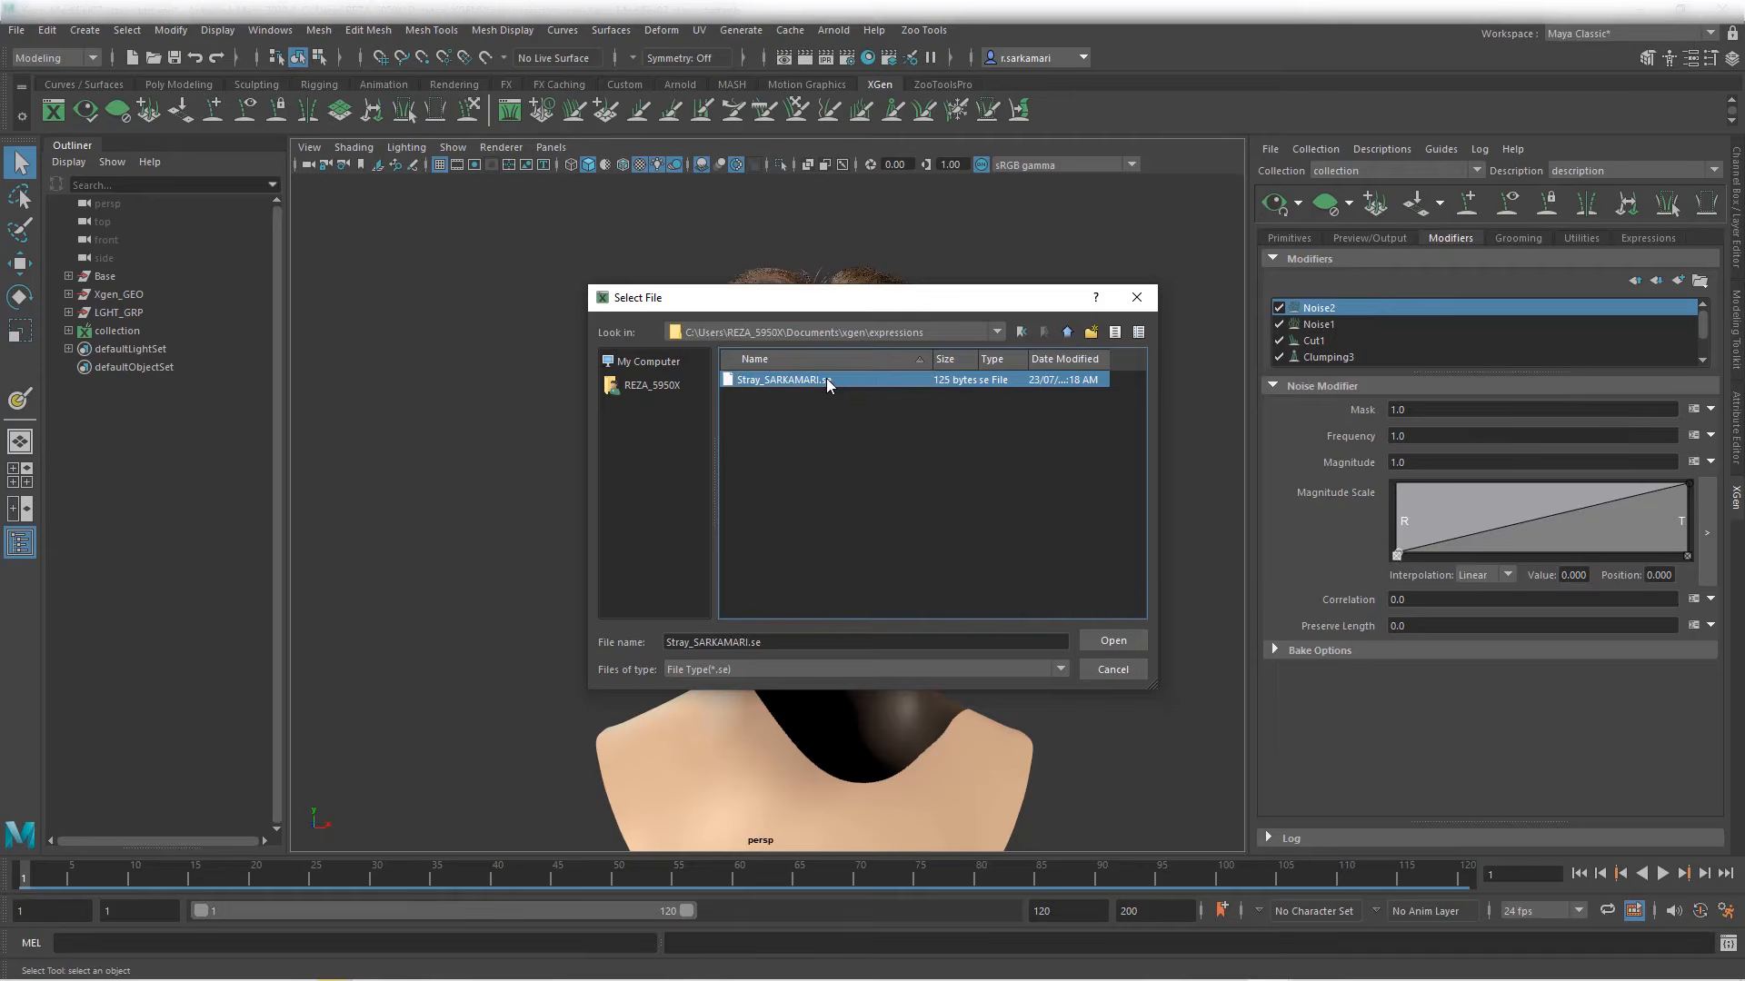
pyautogui.click(1100, 642)
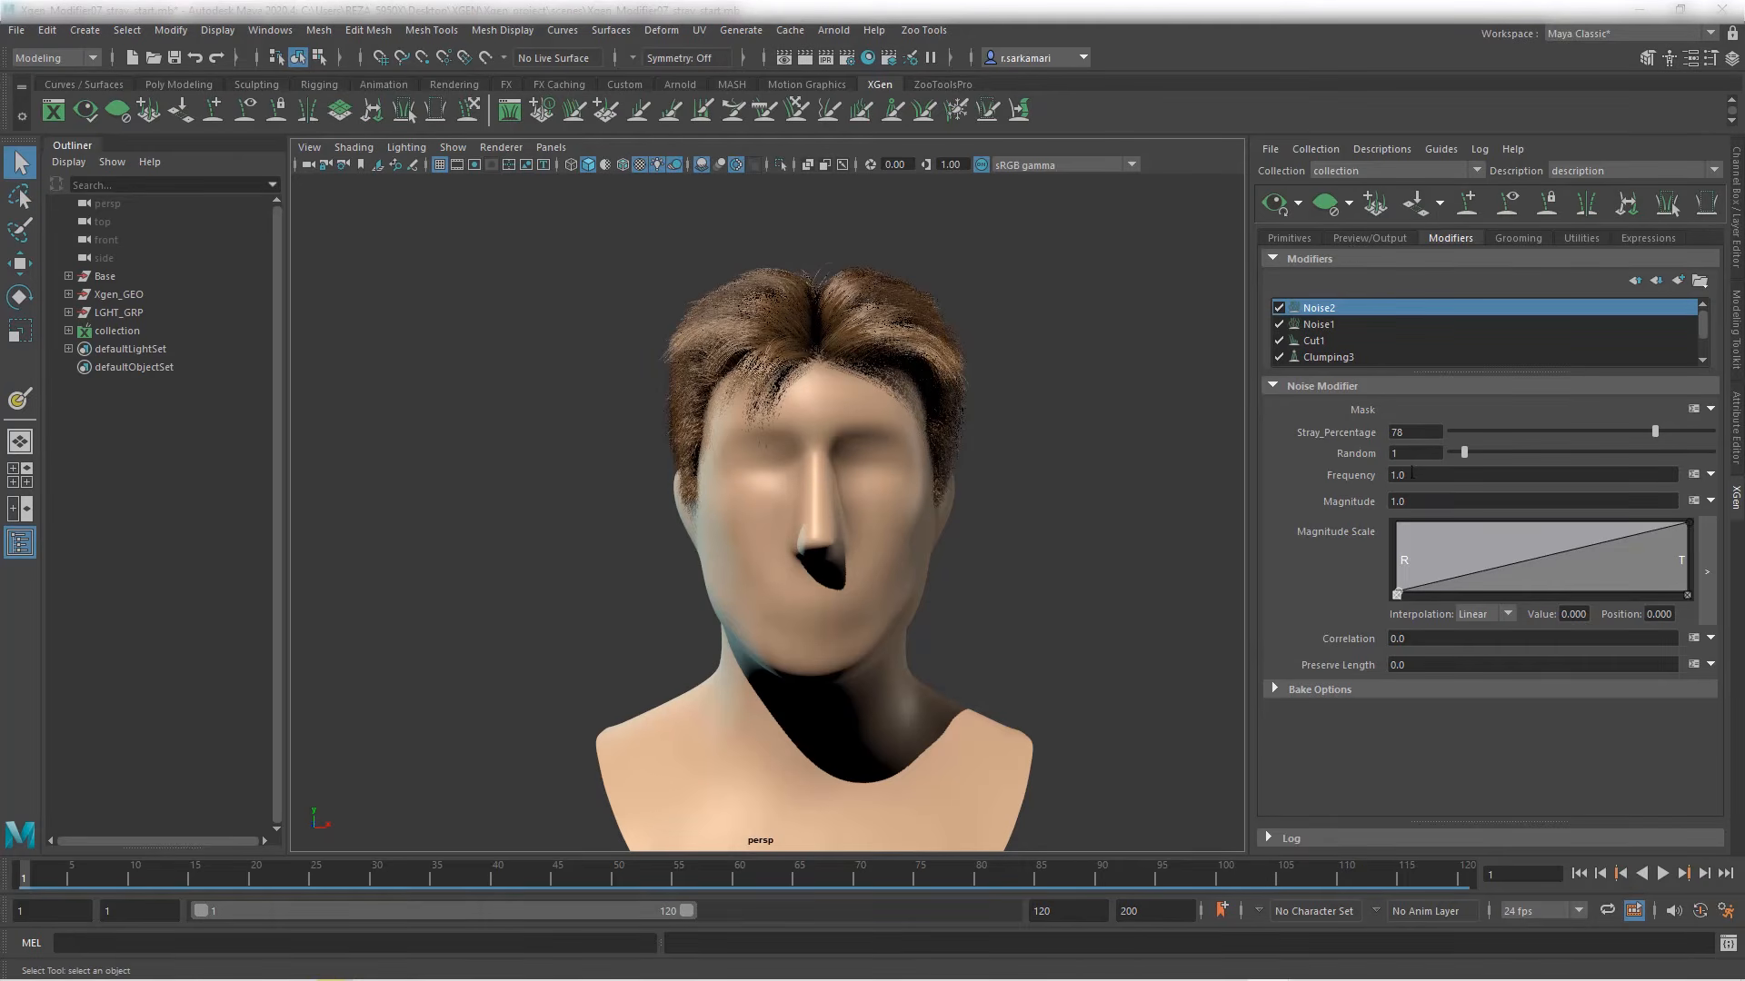
# Step: Set the new Noise modifier's frequency to .1 and try magnitude 3 before setting it to 6
pyautogui.click(1419, 476)
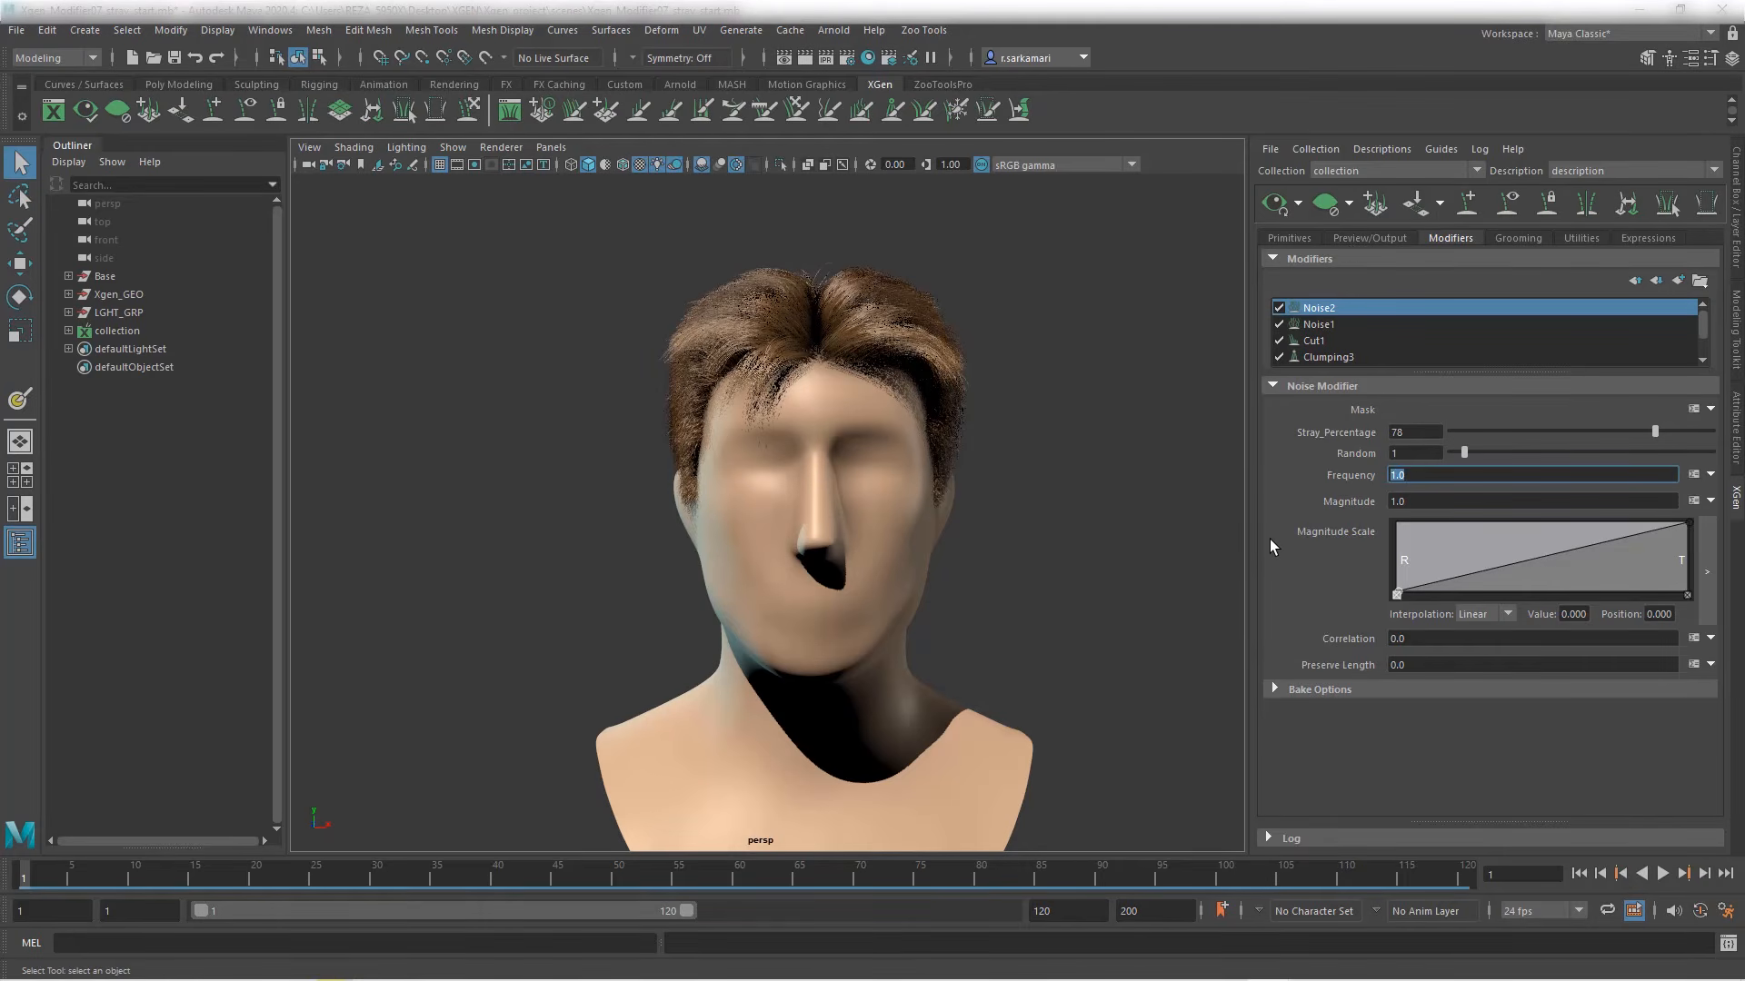
pyautogui.write('.1')
pyautogui.press('Return')
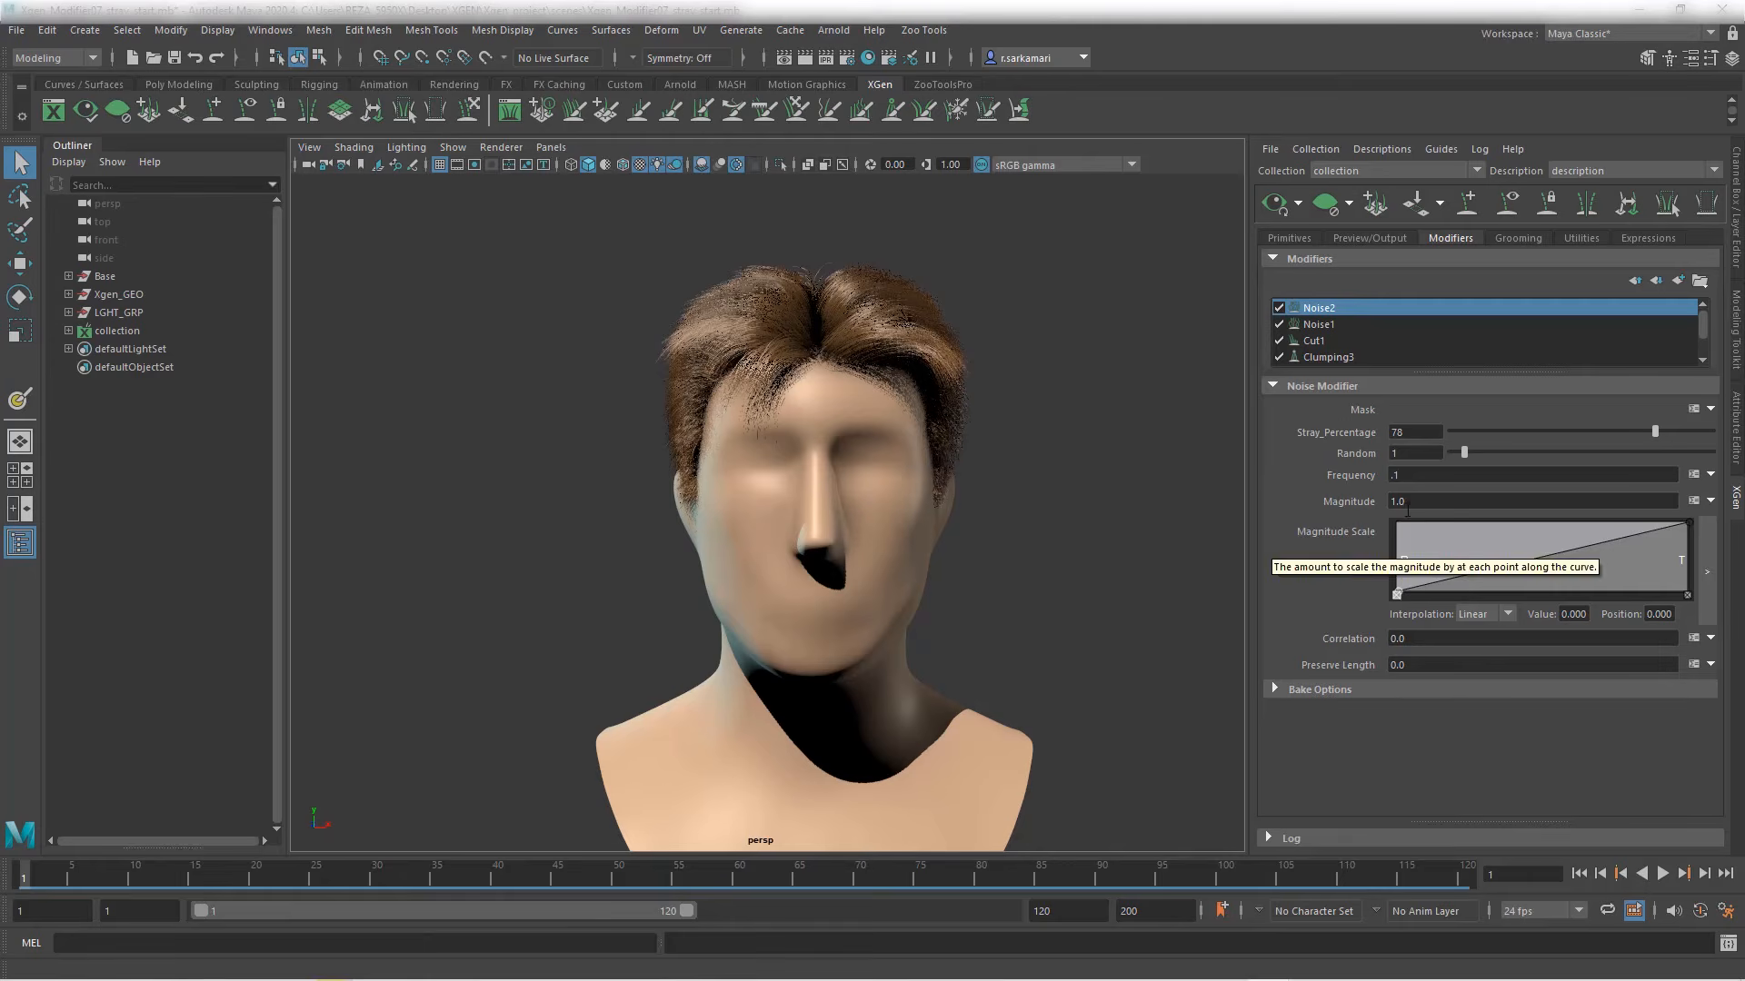
pyautogui.click(1406, 502)
pyautogui.write('3')
pyautogui.press('Return')
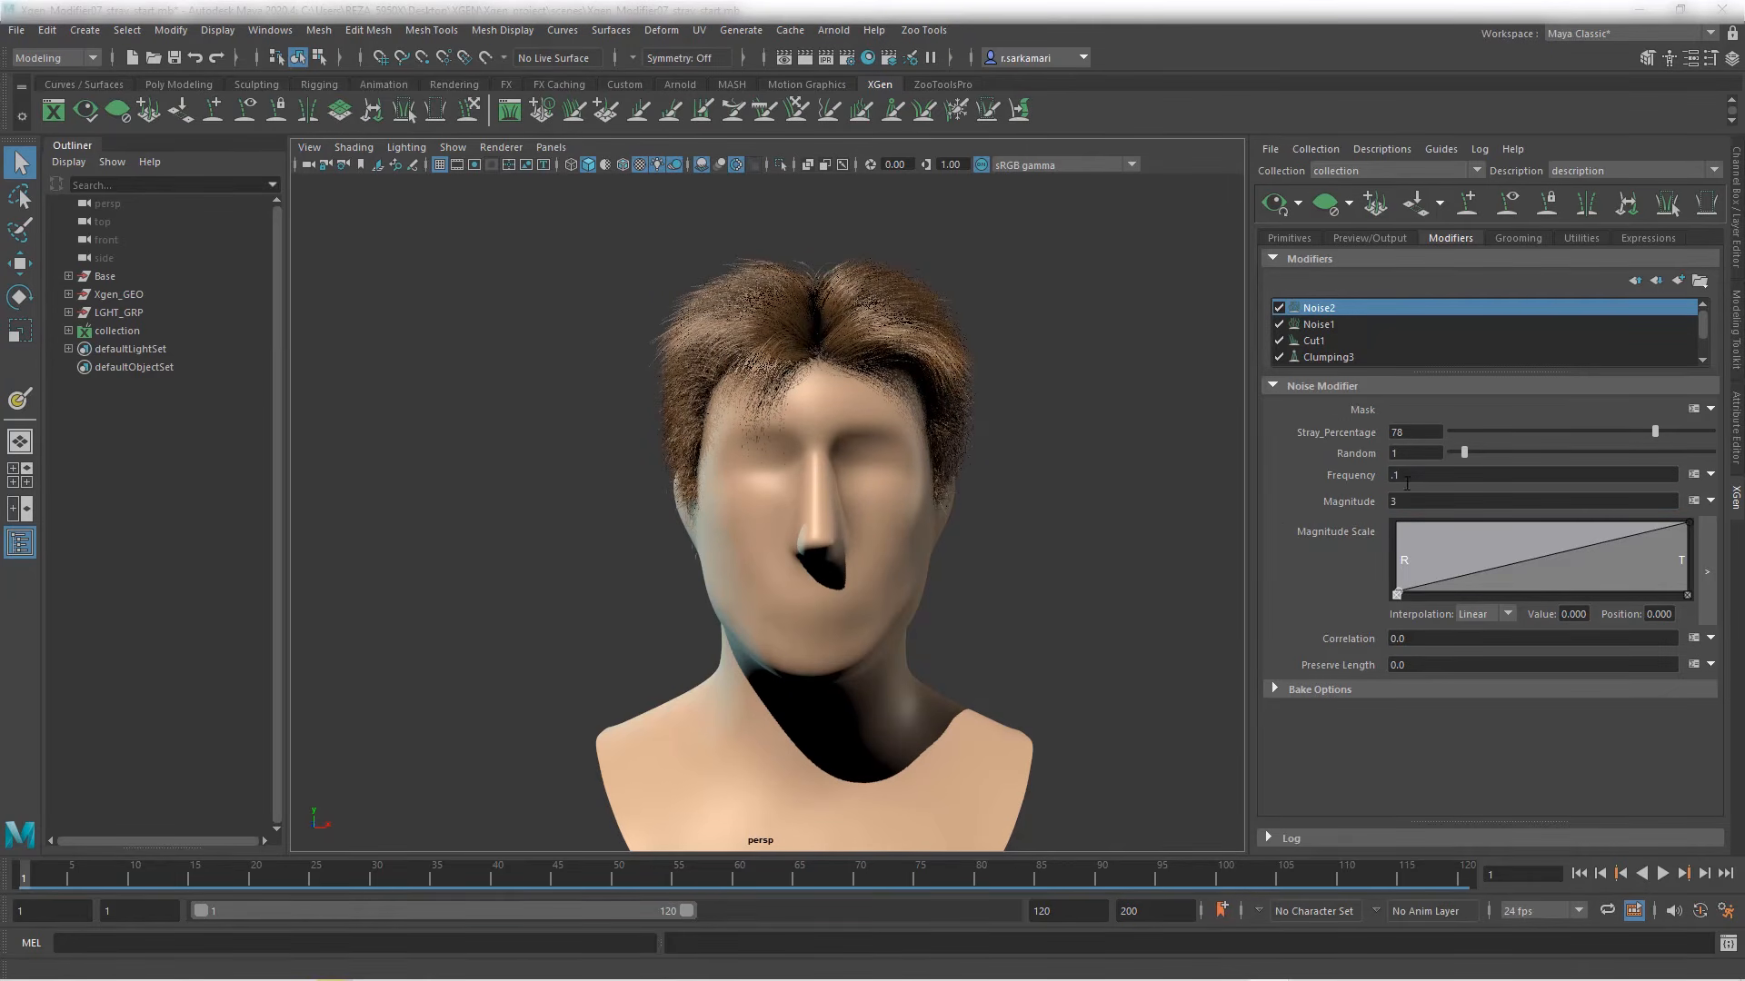
pyautogui.click(1416, 500)
pyautogui.write('6')
pyautogui.press('Return')
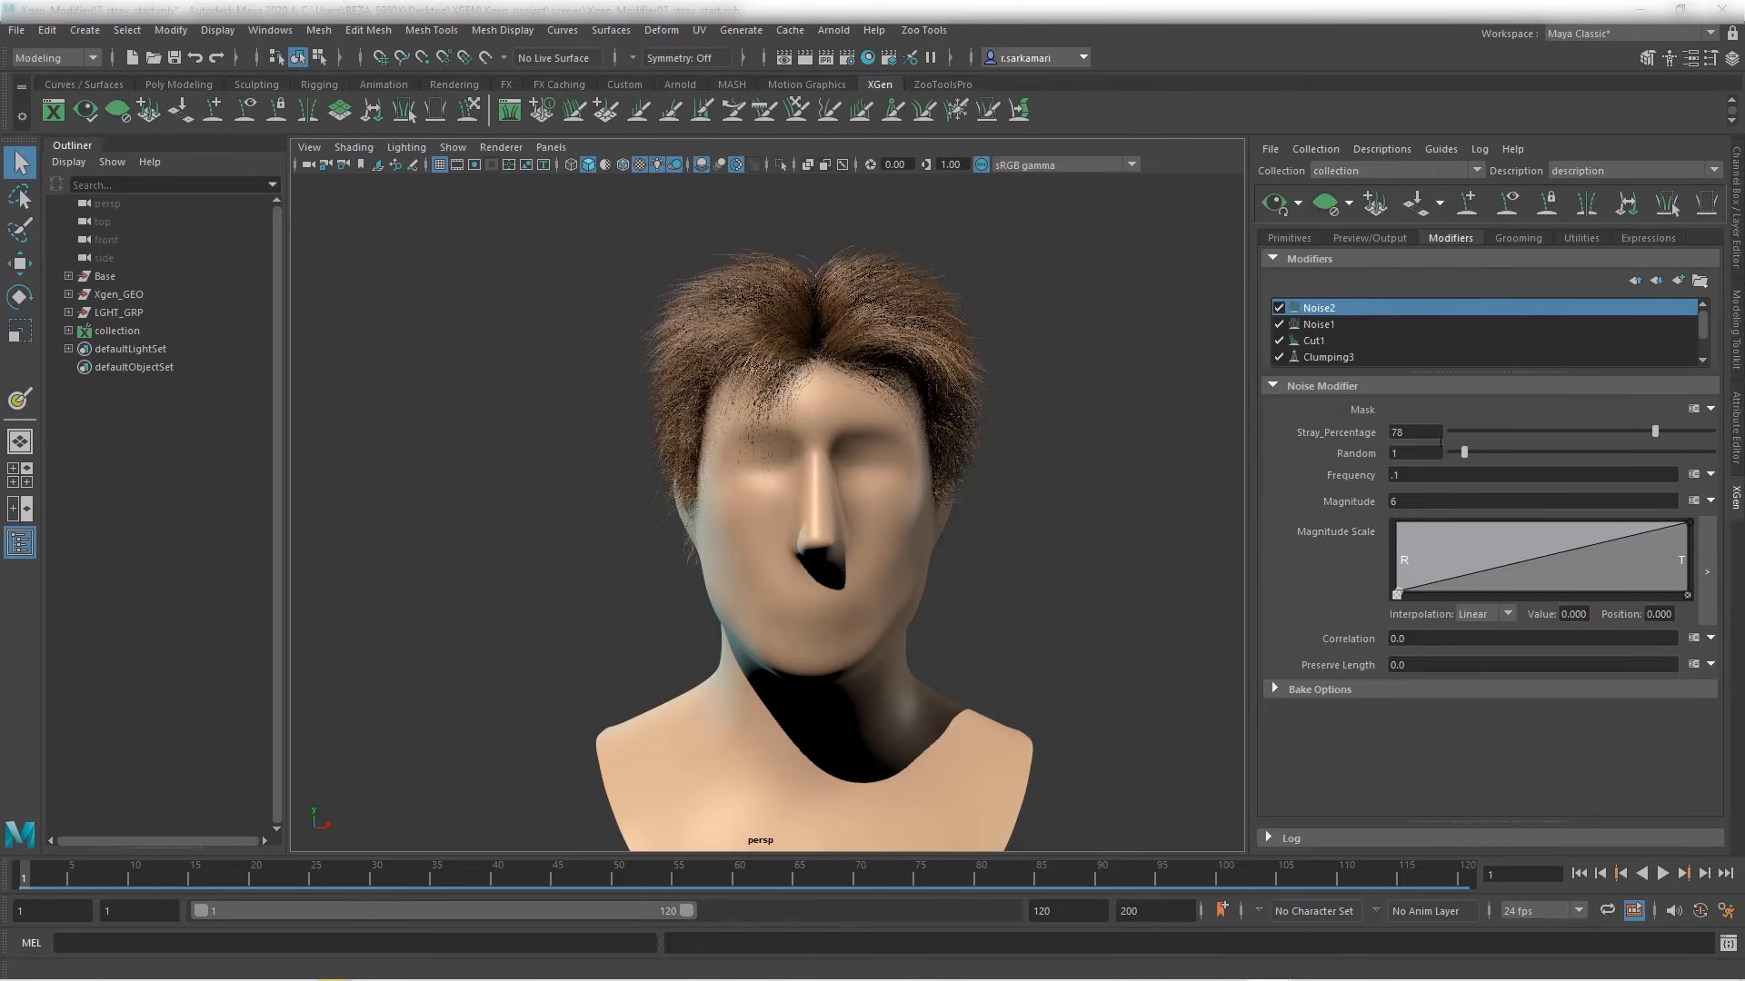
# Step: Set the mask expression's Stray_Percentage to 7 and inspect the stray hairs from the side of the head
pyautogui.click(1468, 431)
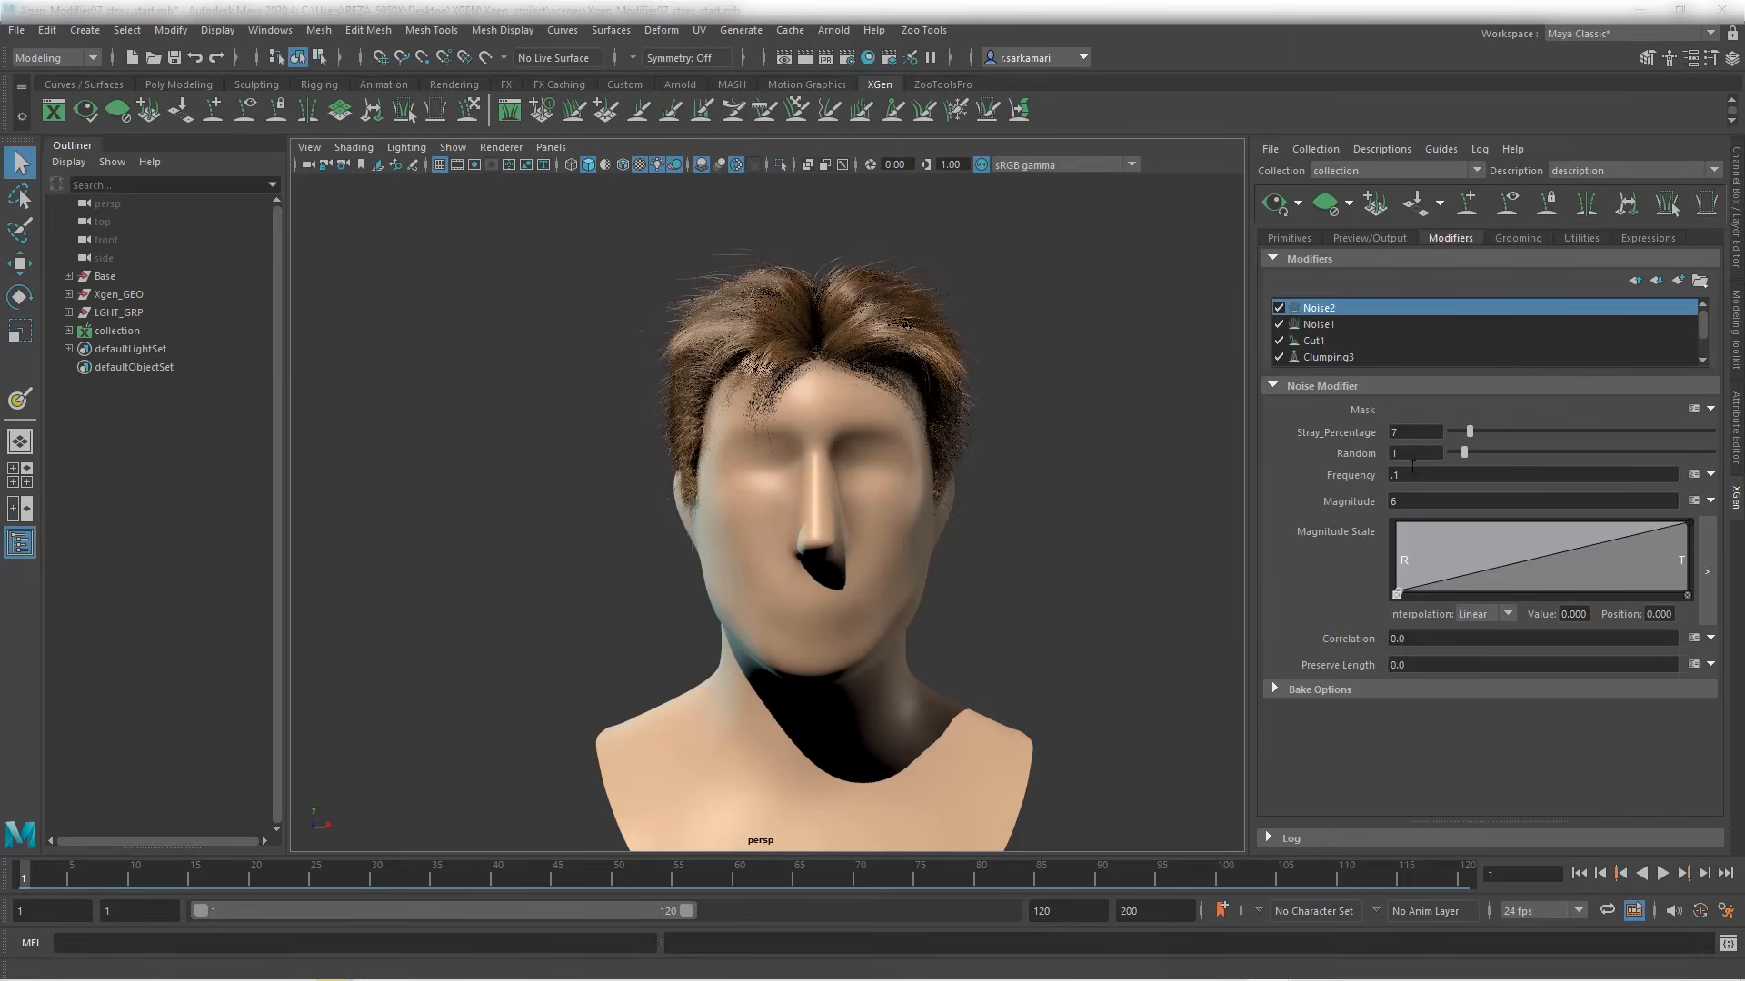
pyautogui.keyDown('alt'); pyautogui.moveTo(686, 384); pyautogui.dragTo(823, 475, button='right'); pyautogui.keyUp('alt')
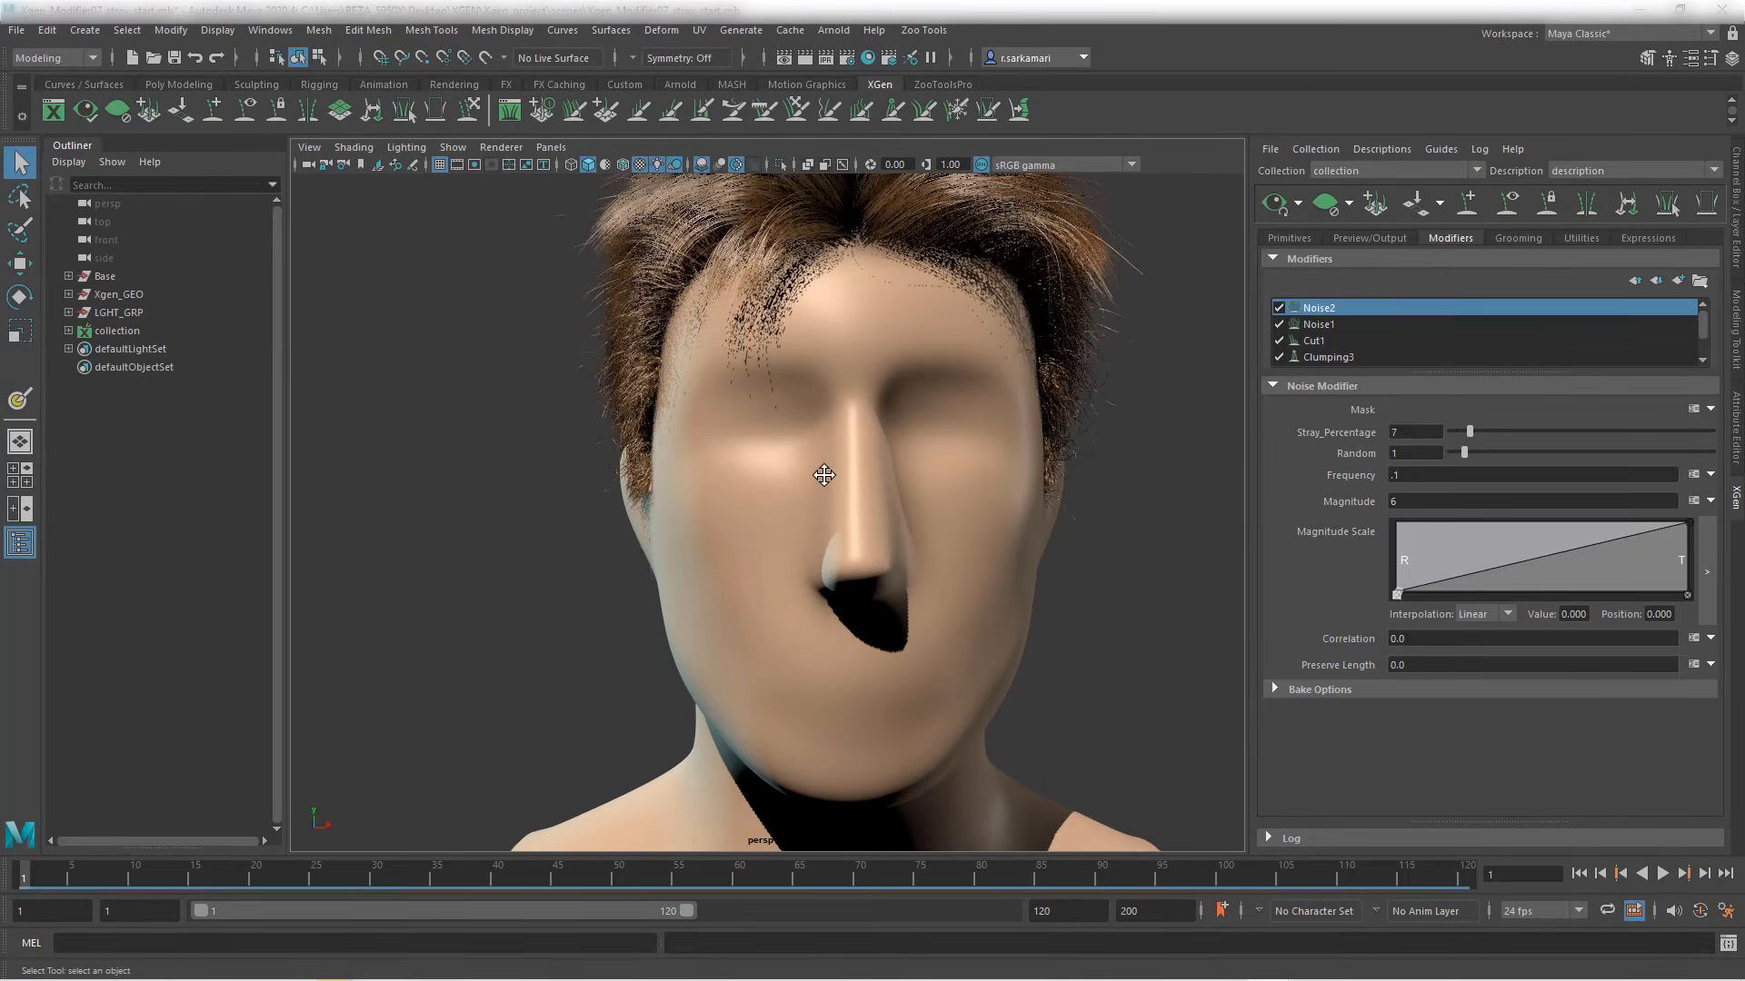
pyautogui.keyDown('alt'); pyautogui.moveTo(823, 475); pyautogui.dragTo(794, 591, button='middle'); pyautogui.keyUp('alt')
pyautogui.keyDown('alt'); pyautogui.moveTo(794, 591); pyautogui.dragTo(670, 592); pyautogui.keyUp('alt')
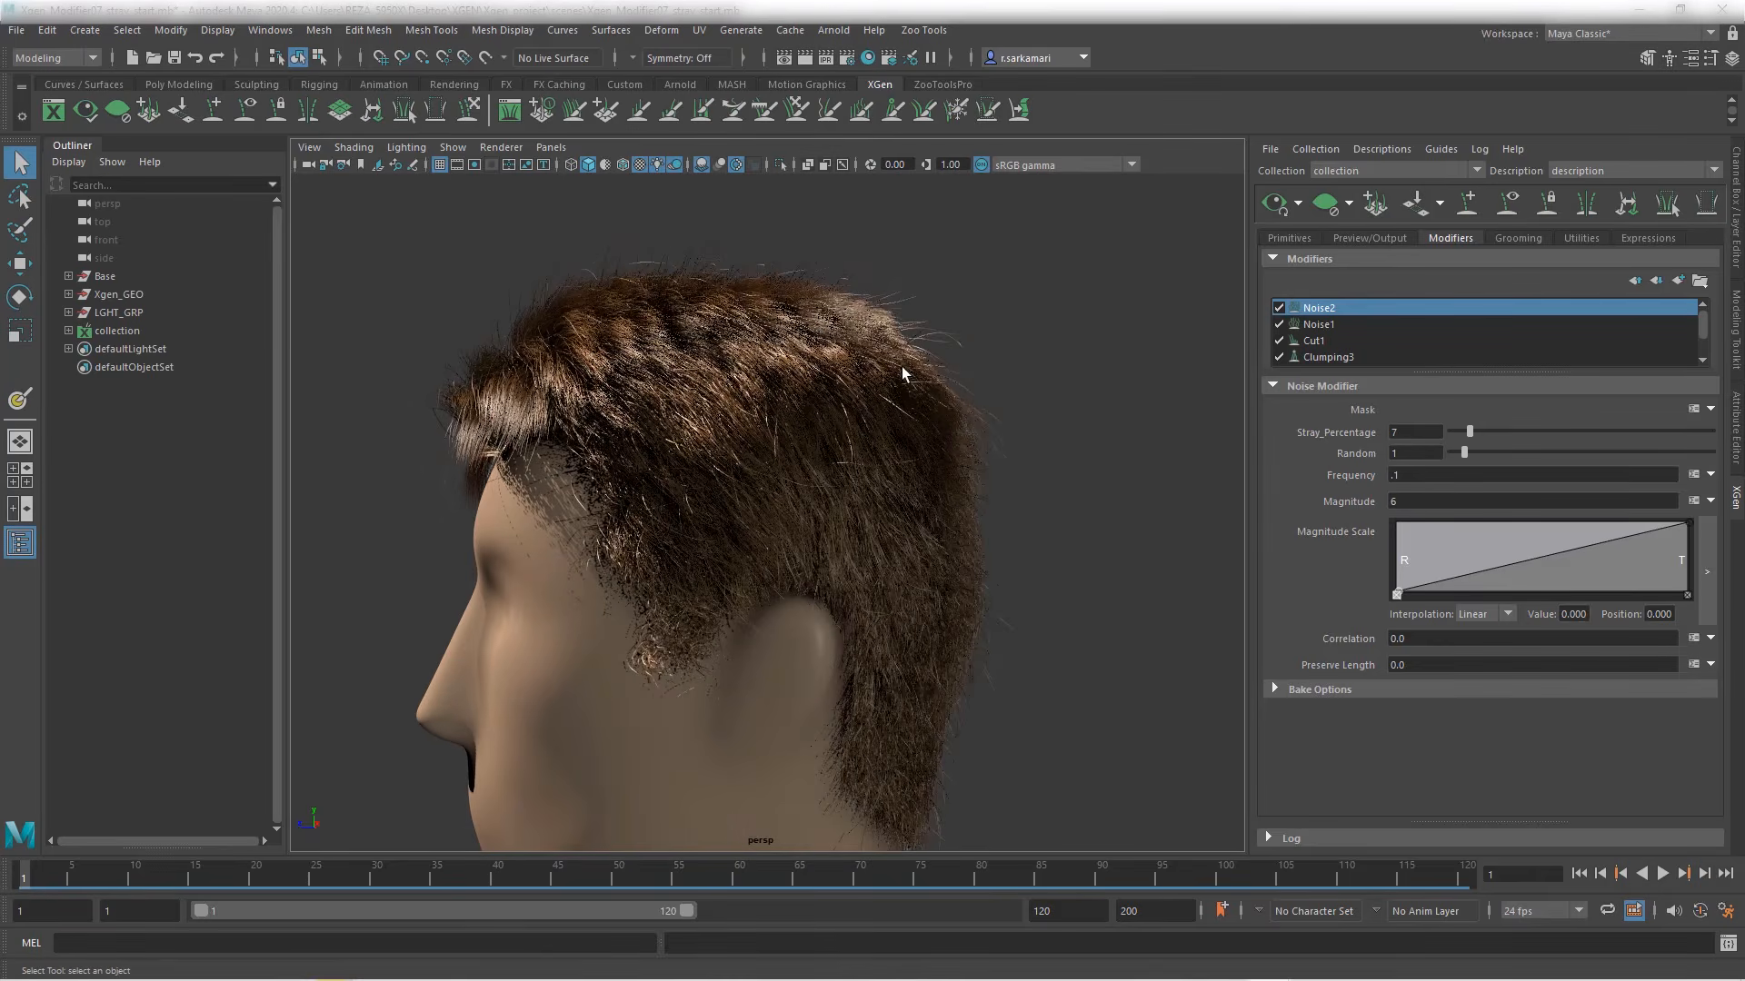
# Step: Set the mask expression's Stray_Percentage to 13 and try Random at 3 before setting it to 0
pyautogui.keyDown('alt'); pyautogui.moveTo(572, 368); pyautogui.dragTo(849, 446); pyautogui.keyUp('alt')
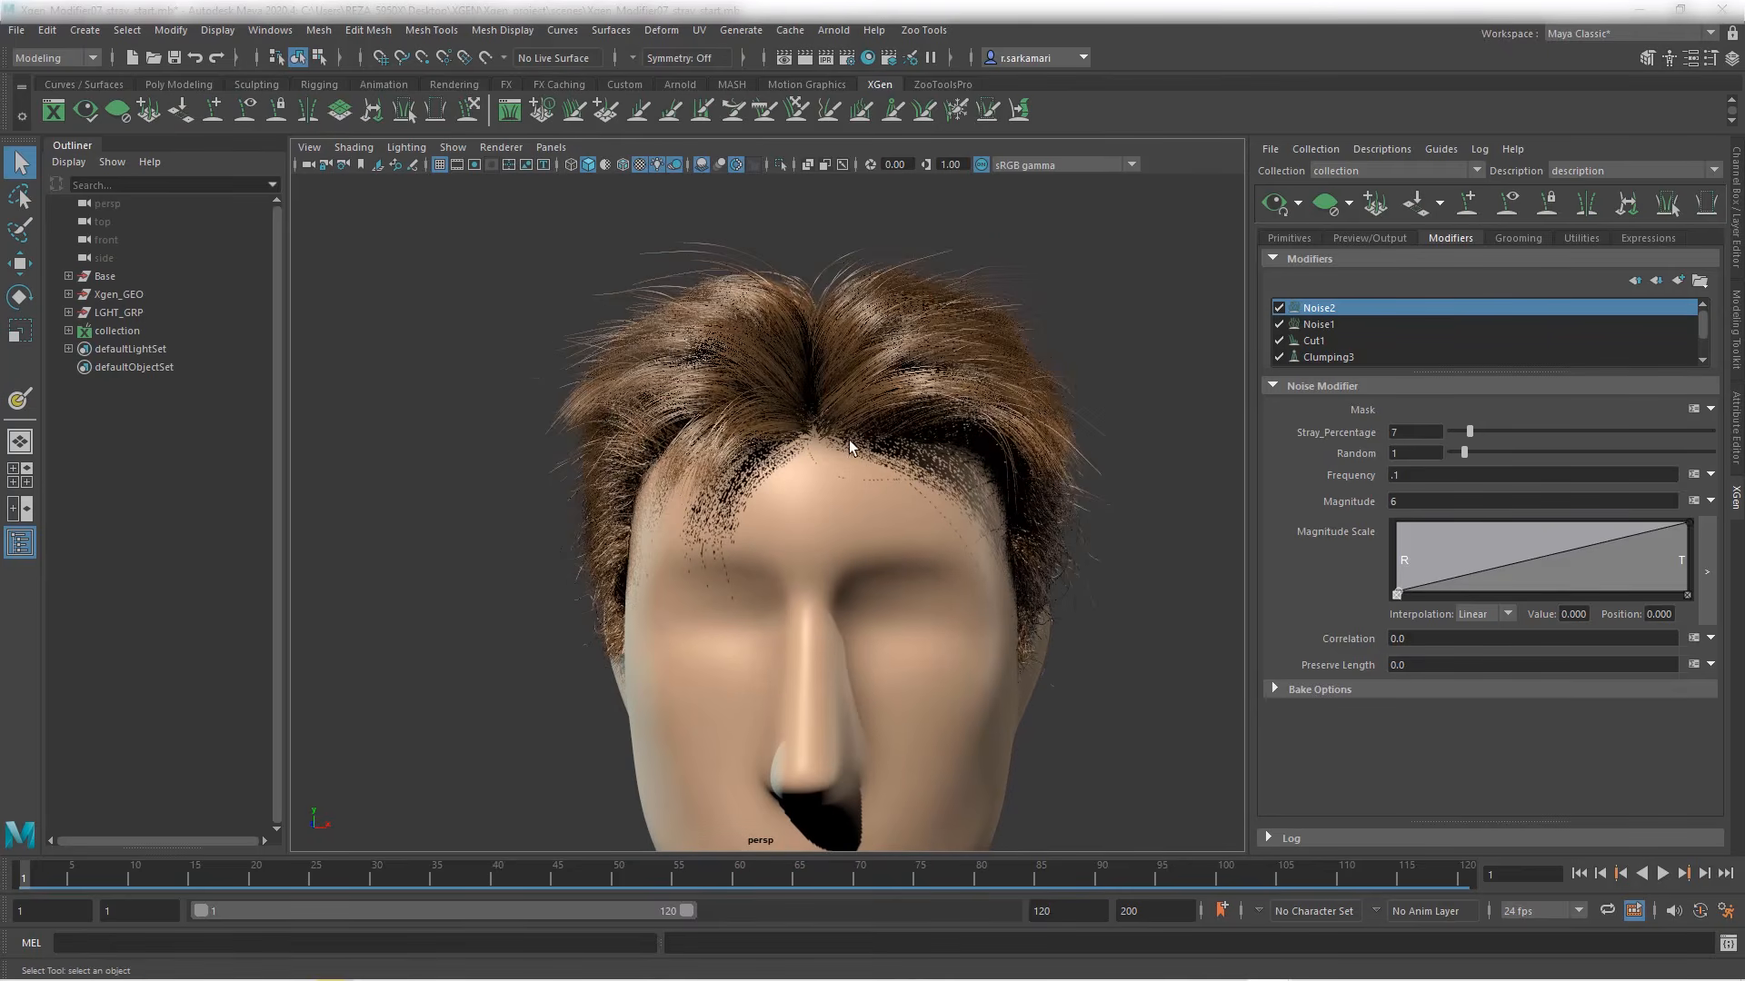
pyautogui.scroll(-1, 850, 447)
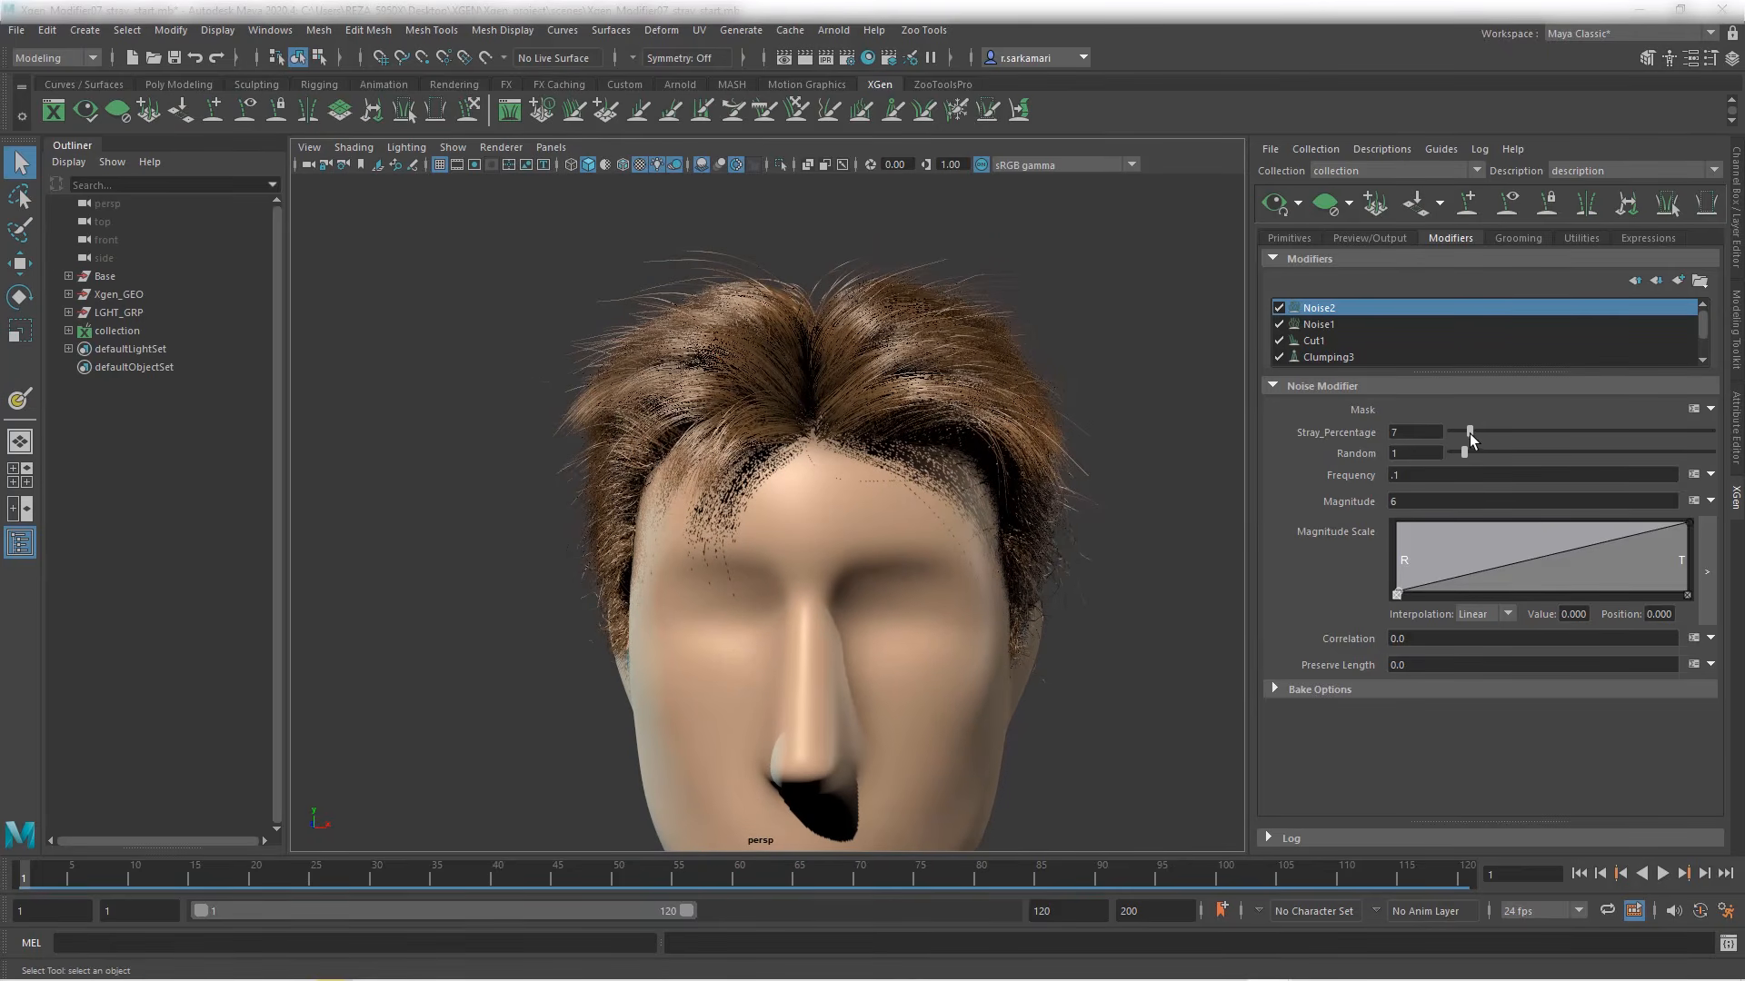
pyautogui.moveTo(1472, 439)
pyautogui.mouseDown()
pyautogui.moveTo(1492, 433)
pyautogui.moveTo(1480, 446)
pyautogui.mouseUp()
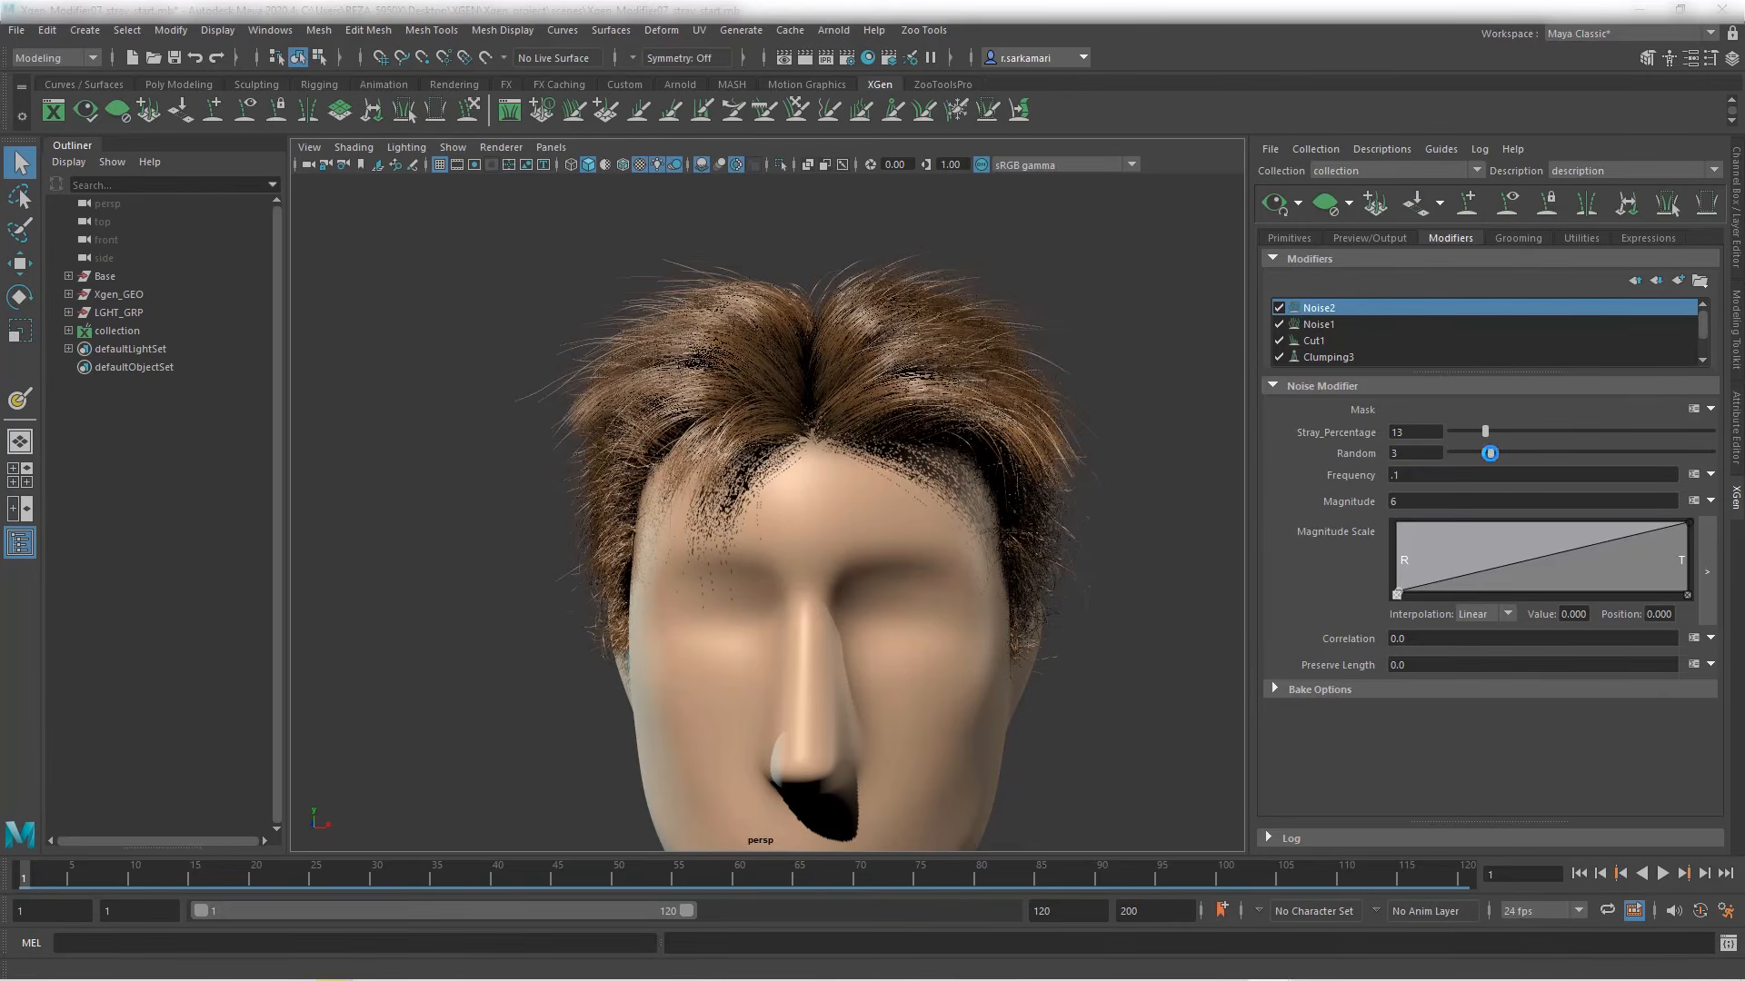
pyautogui.moveTo(1490, 453); pyautogui.dragTo(1452, 452)
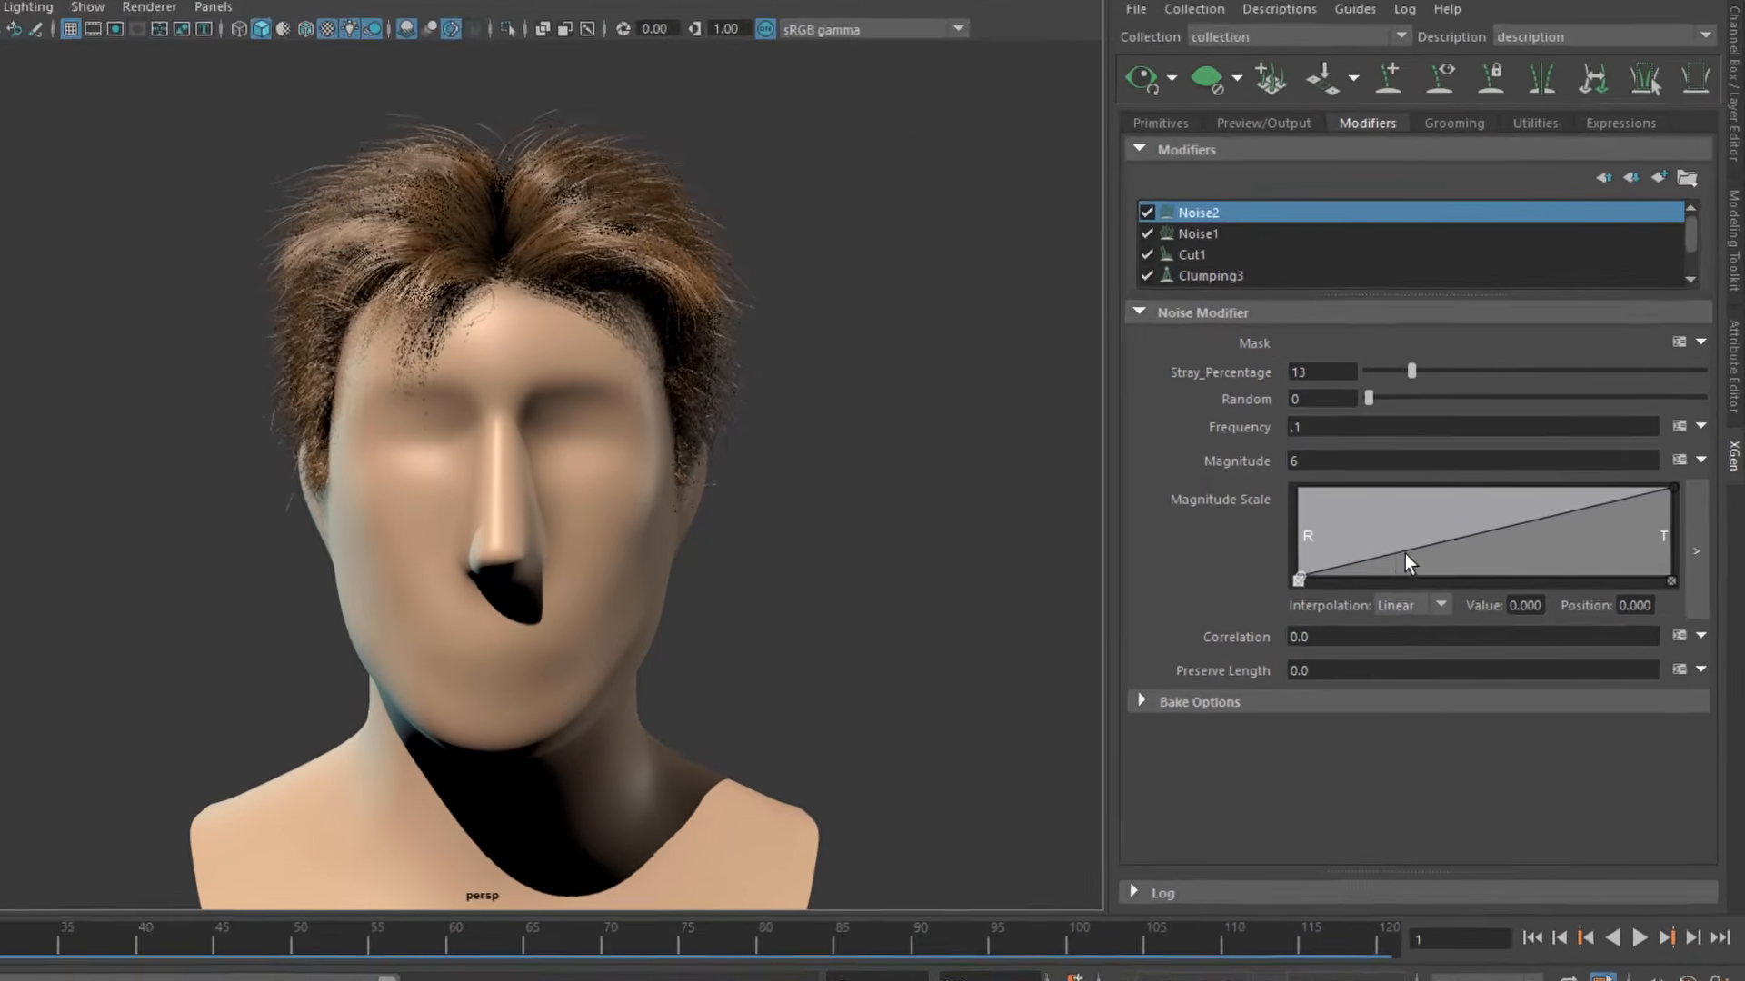
# Step: Add two points to the Magnitude Scale ramp, at about position 0.544, value 0.158, and position 0.775, value 0.263, keeping the noise near the tips
pyautogui.click(1440, 576)
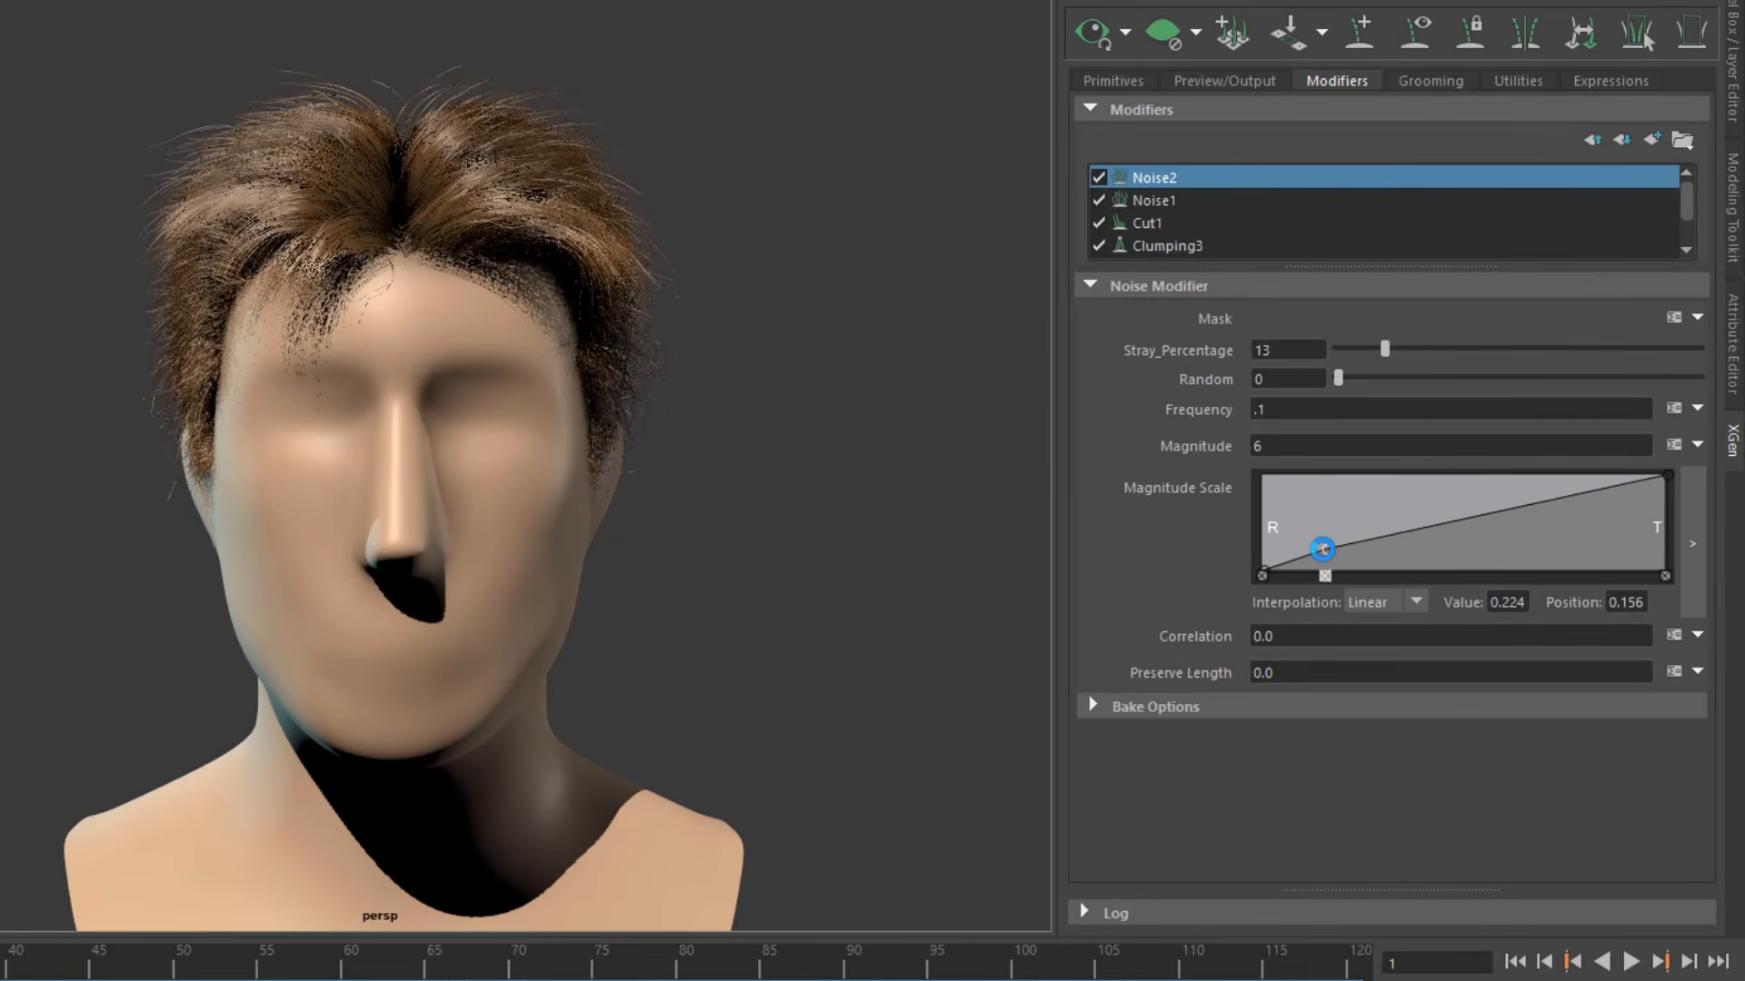
pyautogui.moveTo(1390, 534); pyautogui.dragTo(1577, 545)
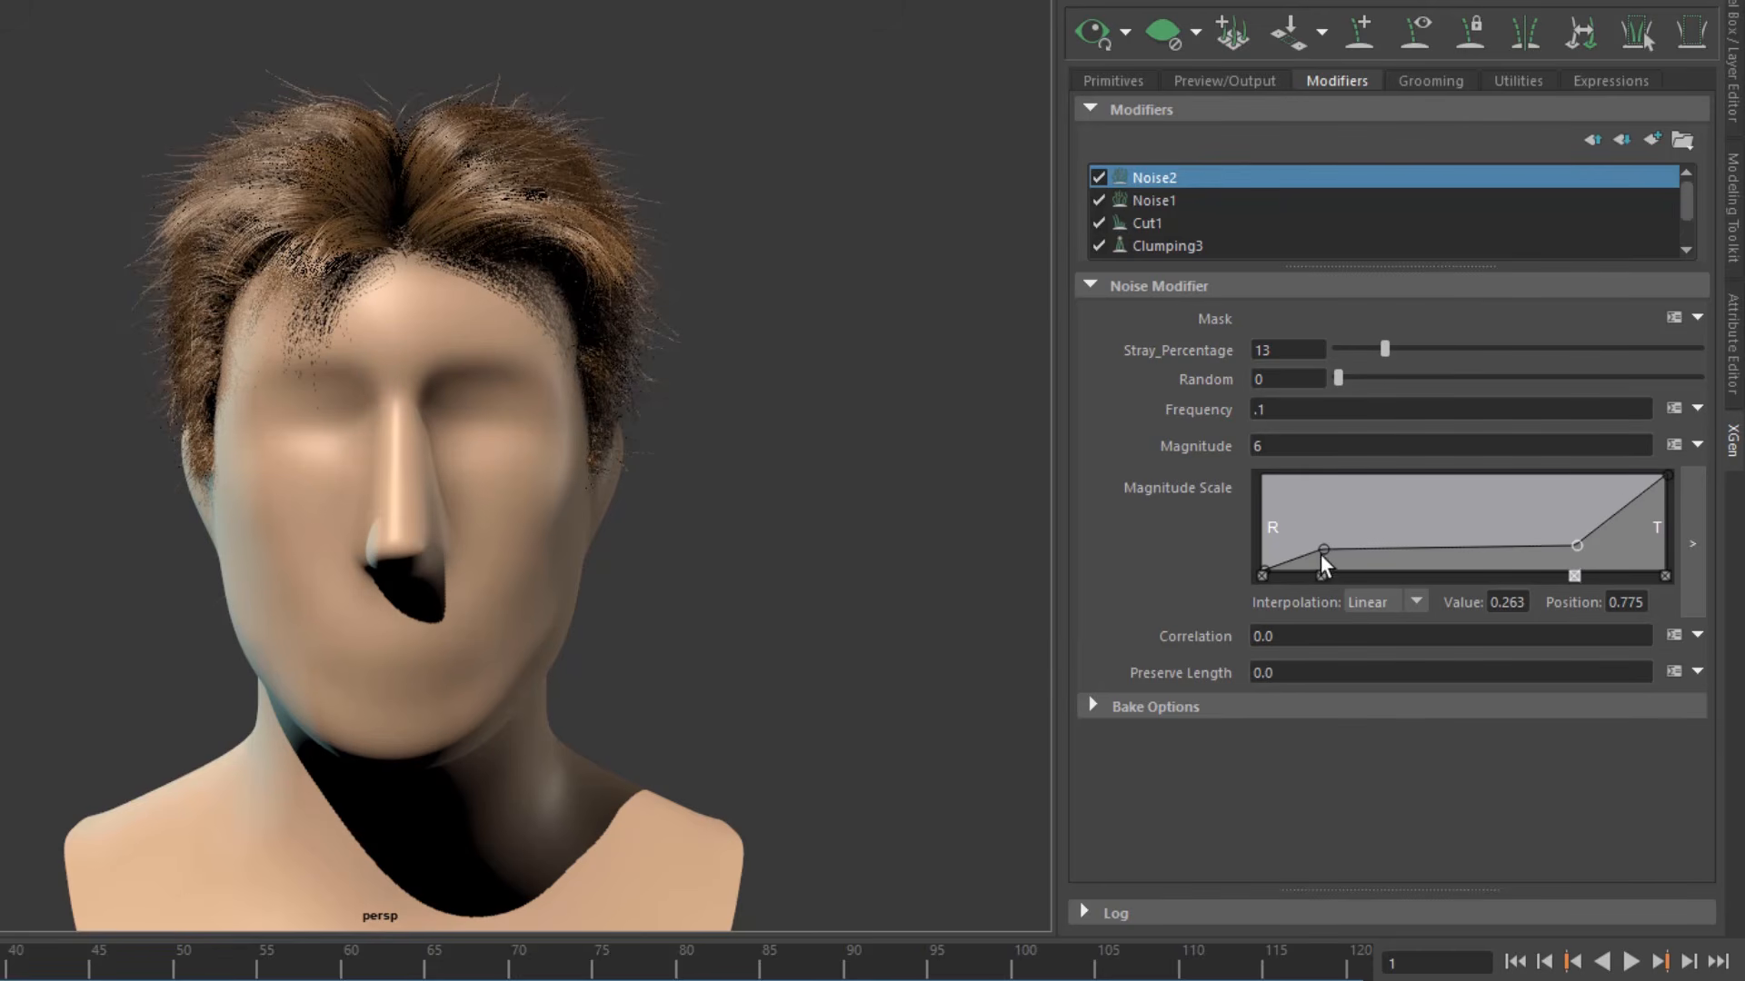
pyautogui.moveTo(1323, 549); pyautogui.dragTo(1483, 556)
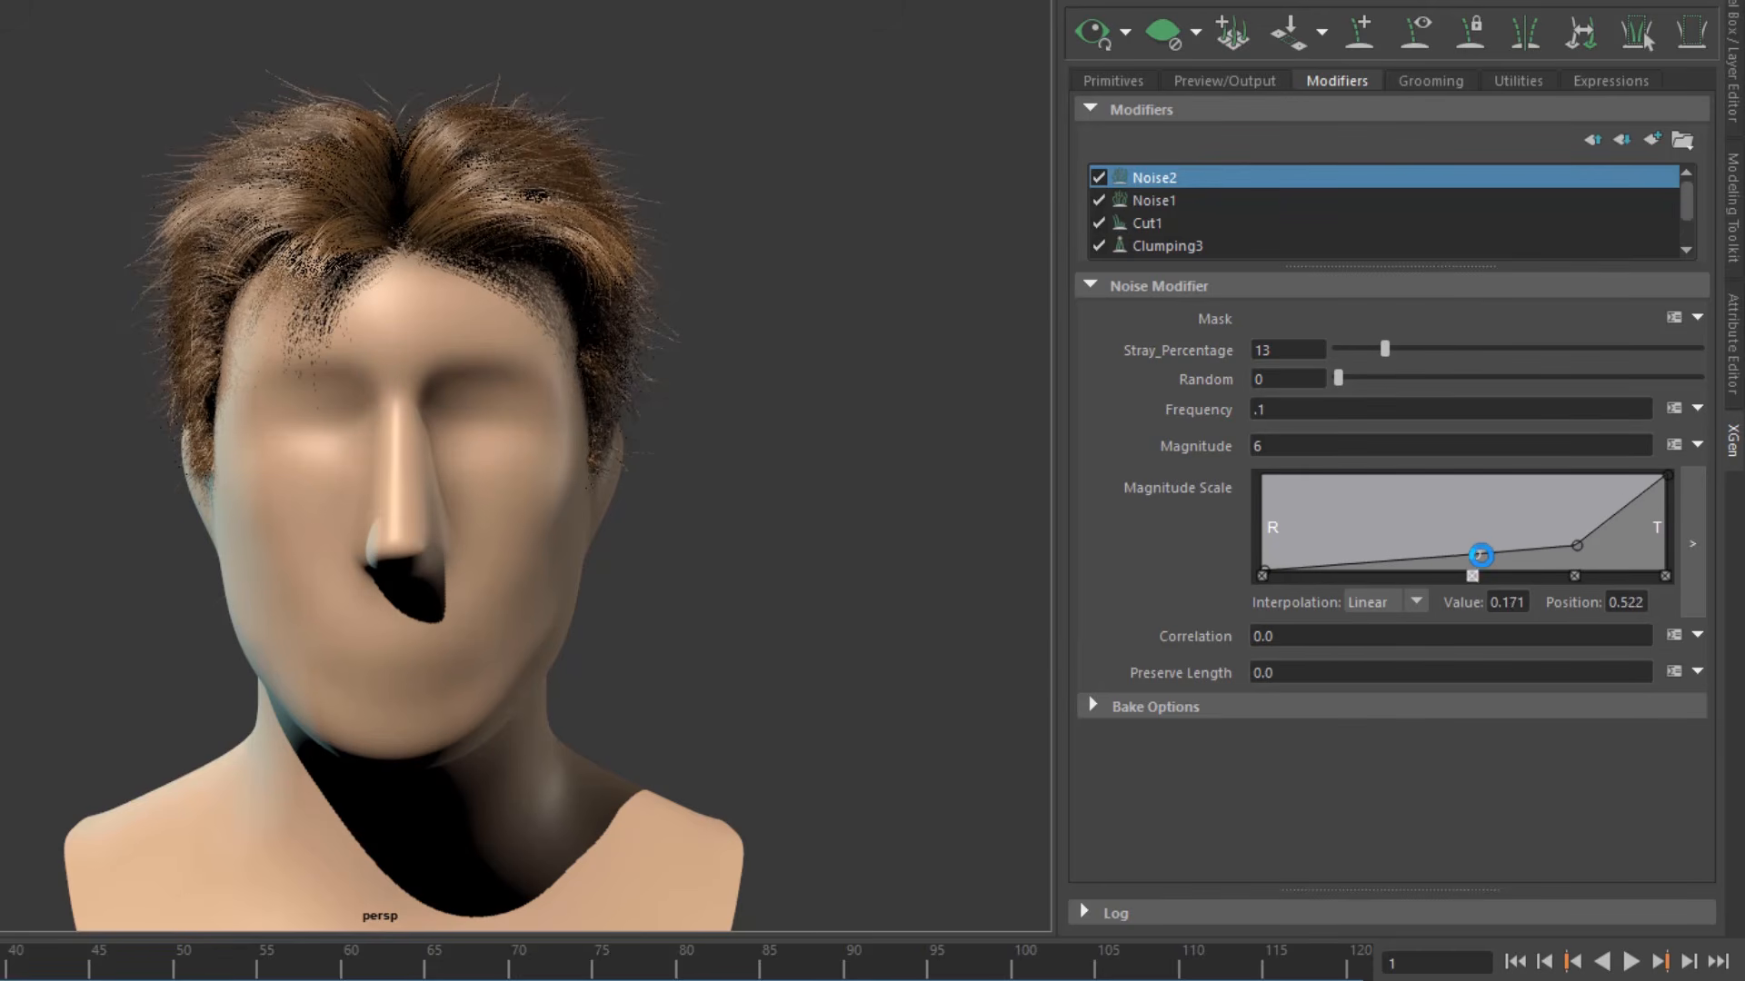
# Step: Inspect the stray hairs from the front and side, and set the mask's Stray_Percentage to 10
pyautogui.keyDown('alt'); pyautogui.moveTo(559, 447); pyautogui.dragTo(560, 461, button='middle'); pyautogui.keyUp('alt')
pyautogui.keyDown('alt'); pyautogui.moveTo(551, 438); pyautogui.dragTo(553, 424); pyautogui.keyUp('alt')
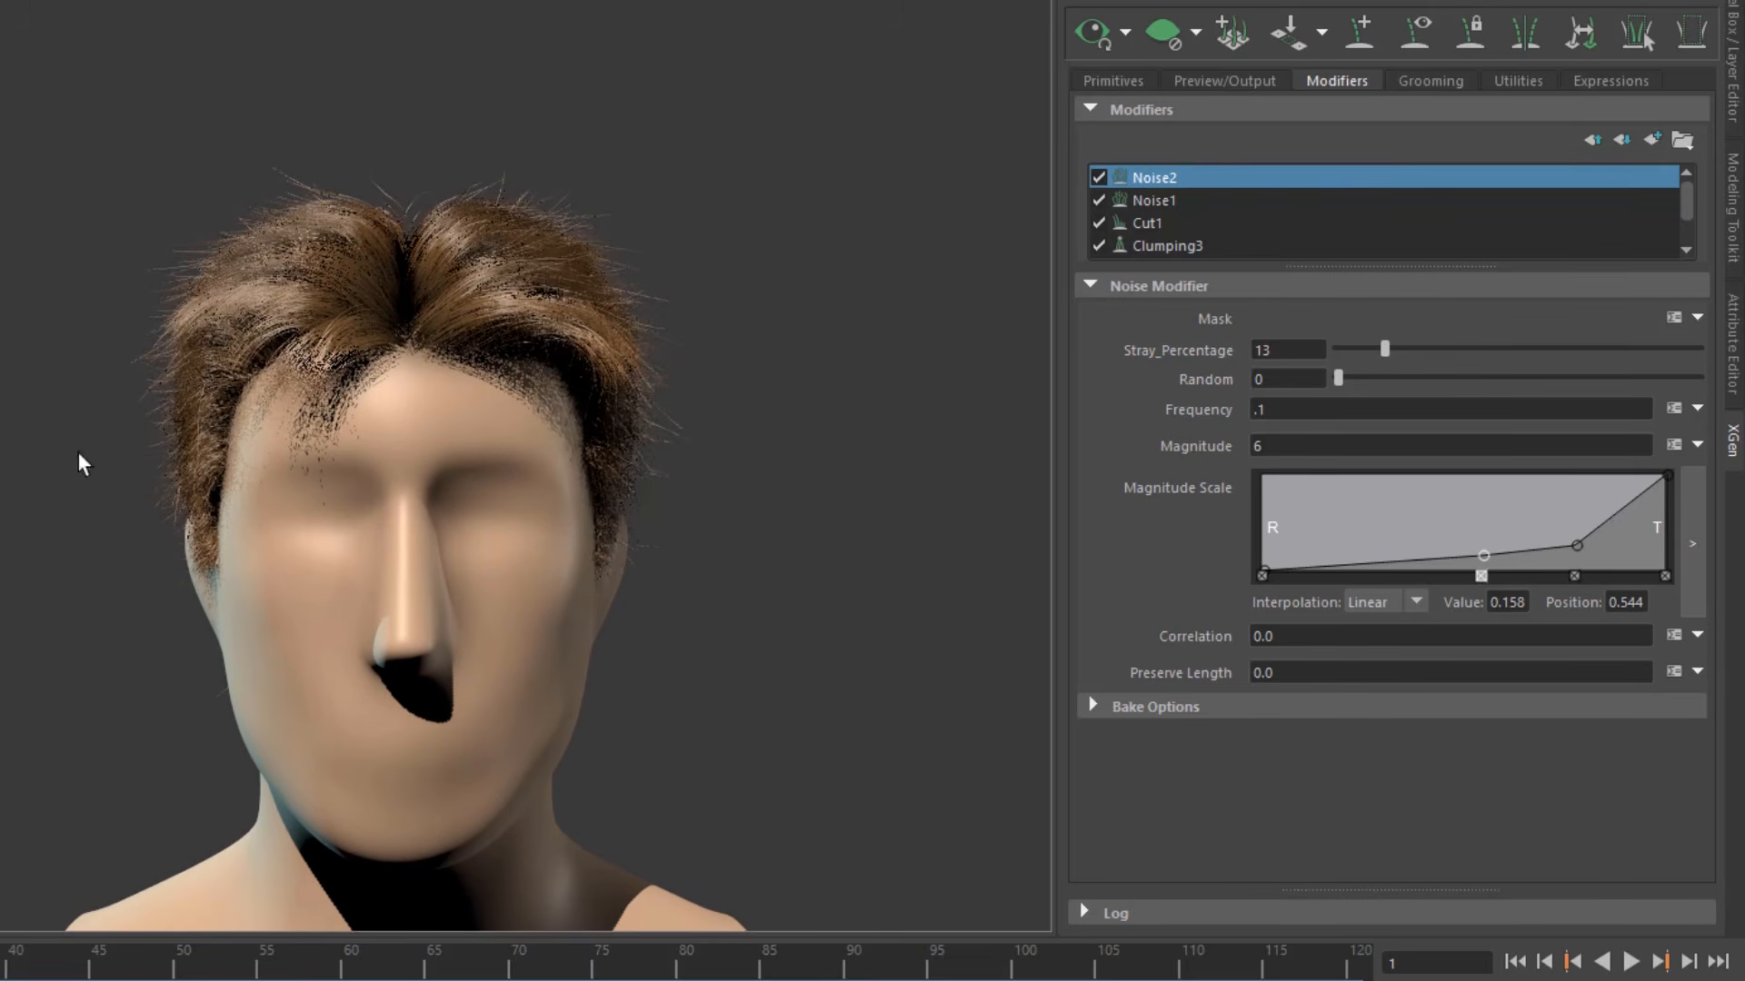
pyautogui.keyDown('alt'); pyautogui.moveTo(366, 361); pyautogui.dragTo(499, 401, button='right'); pyautogui.keyUp('alt')
pyautogui.keyDown('alt'); pyautogui.moveTo(429, 355); pyautogui.dragTo(403, 458, button='middle'); pyautogui.keyUp('alt')
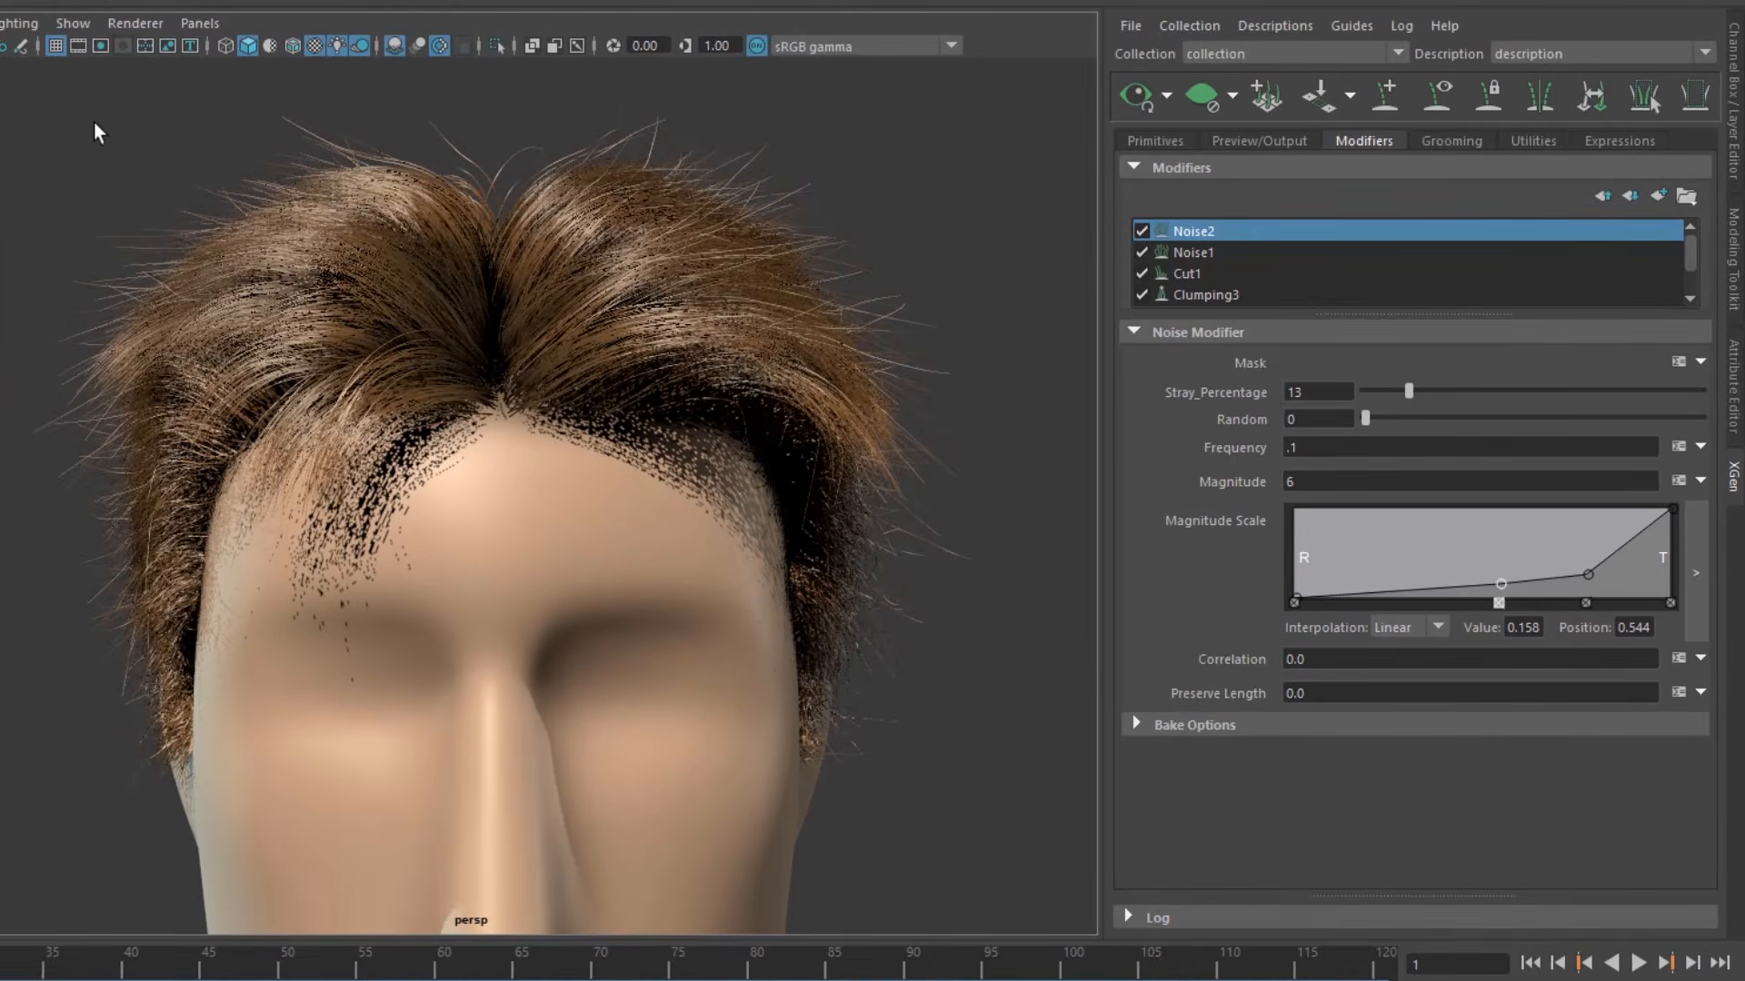
pyautogui.keyDown('alt'); pyautogui.moveTo(994, 533); pyautogui.dragTo(483, 545); pyautogui.keyUp('alt')
pyautogui.keyDown('alt'); pyautogui.moveTo(491, 500); pyautogui.dragTo(839, 453, button='right'); pyautogui.keyUp('alt')
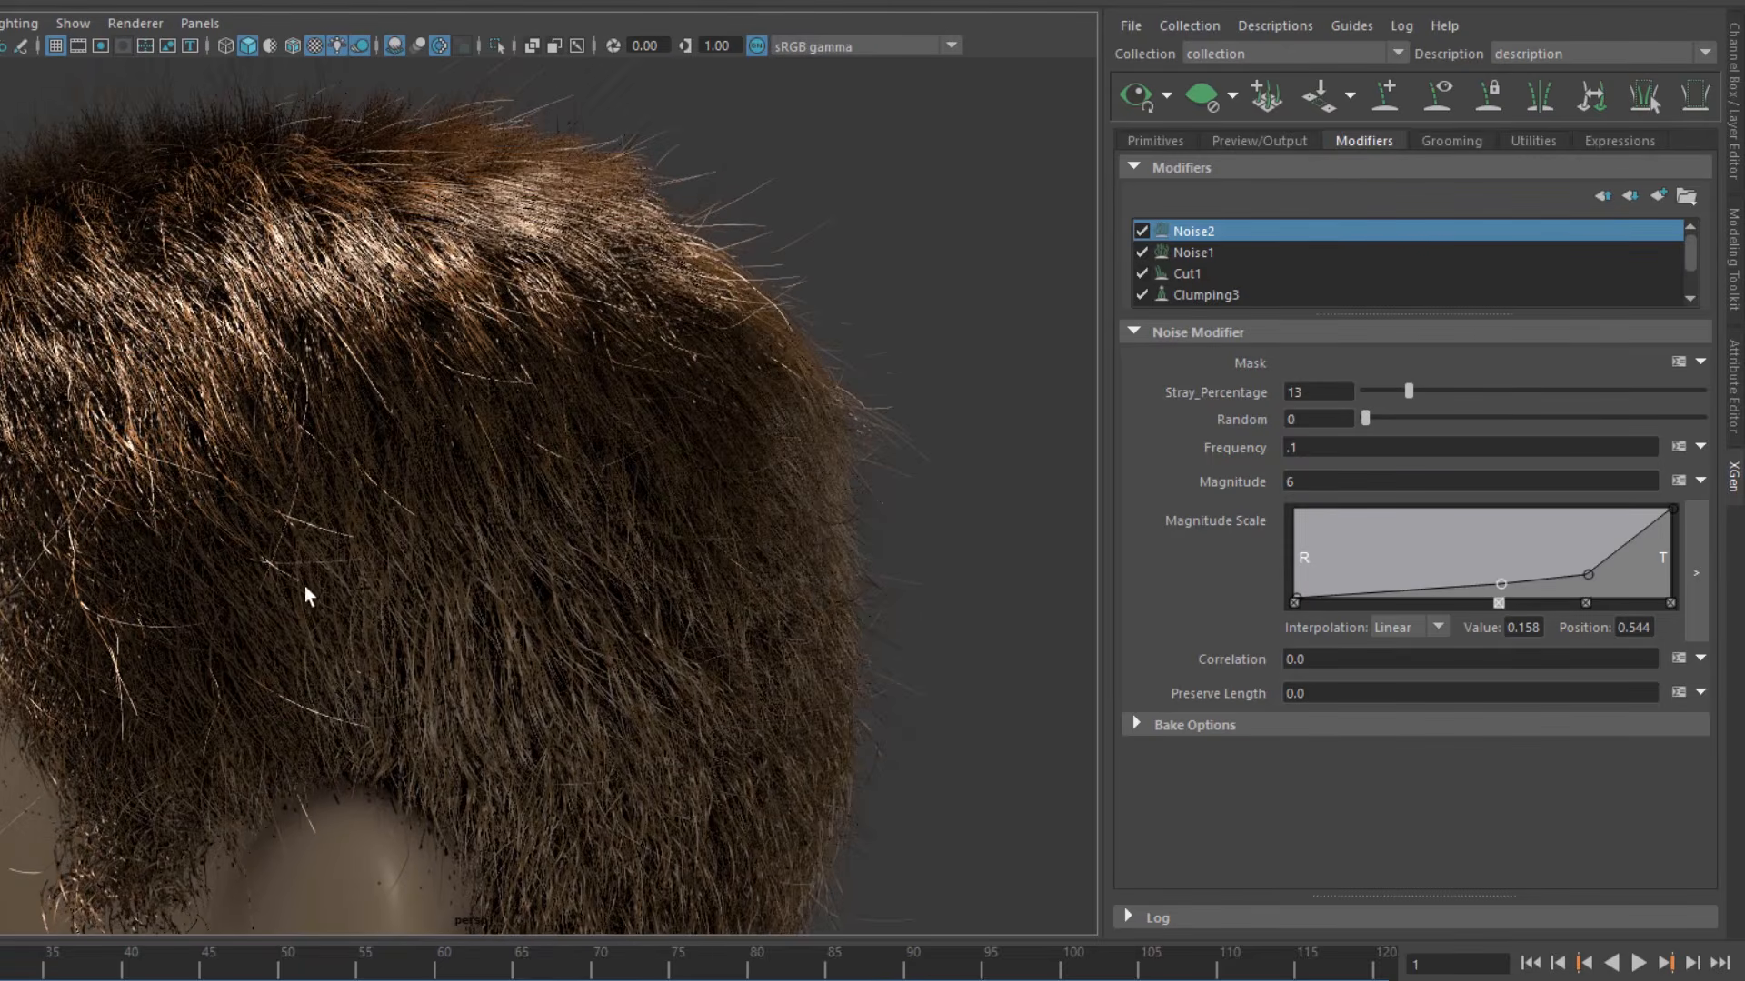
pyautogui.doubleClick(1354, 393)
pyautogui.write('10')
pyautogui.press('Return')
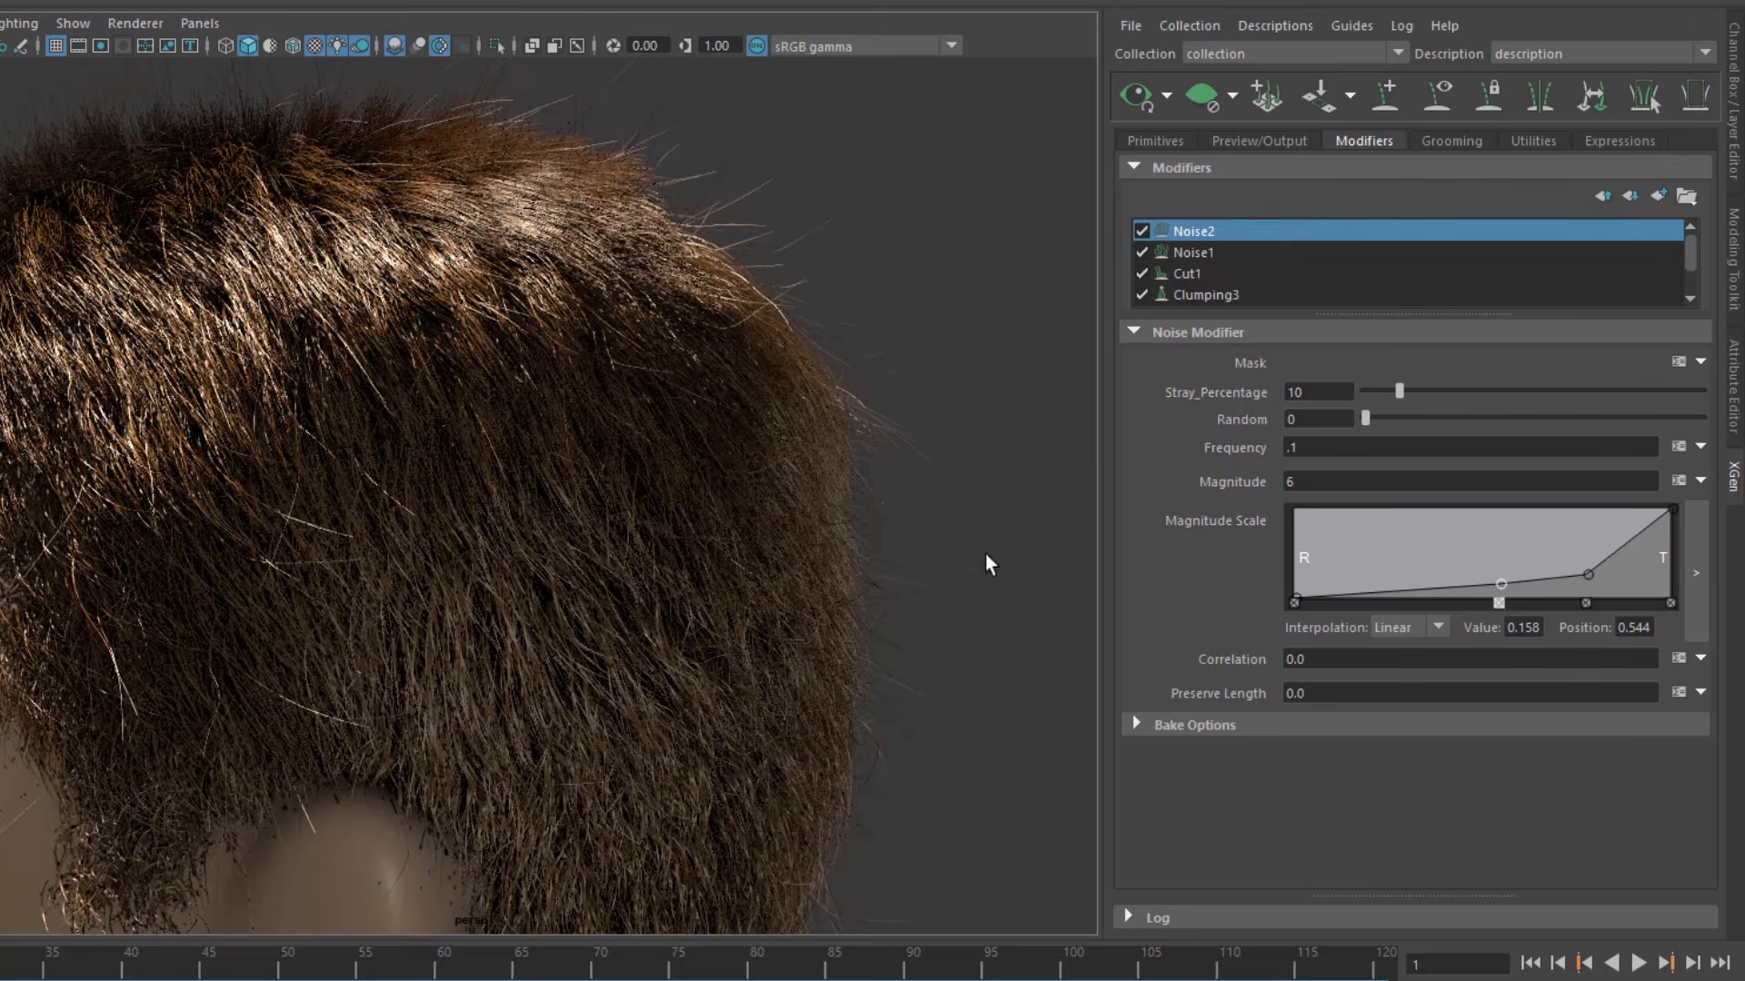
# Step: Examine the finished stray hairs from the front, both close up and with the whole bust in view
pyautogui.keyDown('alt'); pyautogui.moveTo(754, 555); pyautogui.dragTo(397, 611, button='right'); pyautogui.keyUp('alt')
pyautogui.keyDown('alt'); pyautogui.moveTo(398, 611); pyautogui.dragTo(654, 618); pyautogui.keyUp('alt')
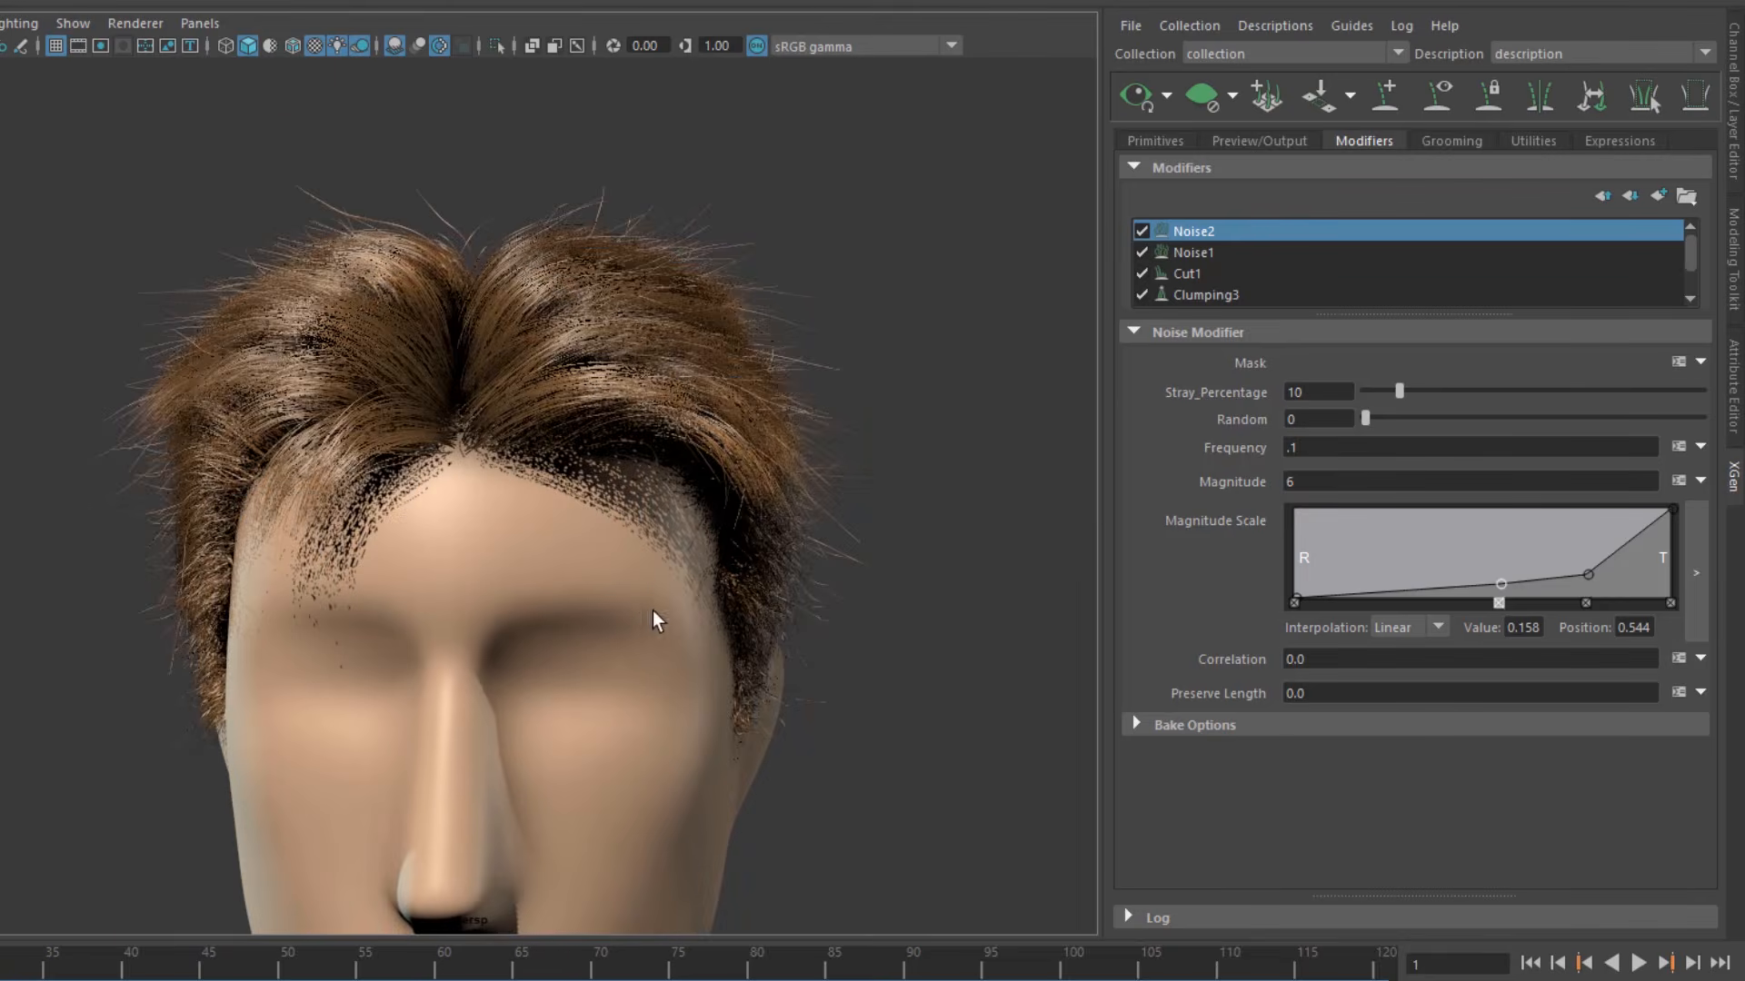
pyautogui.keyDown('alt'); pyautogui.moveTo(573, 562); pyautogui.dragTo(582, 496, button='middle'); pyautogui.keyUp('alt')
pyautogui.keyDown('alt'); pyautogui.moveTo(582, 496); pyautogui.dragTo(479, 564, button='right'); pyautogui.keyUp('alt')
pyautogui.keyDown('alt'); pyautogui.moveTo(572, 608); pyautogui.dragTo(576, 545, button='middle'); pyautogui.keyUp('alt')
pyautogui.keyDown('alt'); pyautogui.moveTo(577, 545); pyautogui.dragTo(411, 491, button='right'); pyautogui.keyUp('alt')
pyautogui.keyDown('alt'); pyautogui.moveTo(421, 517); pyautogui.dragTo(421, 367, button='middle'); pyautogui.keyUp('alt')
pyautogui.keyDown('alt'); pyautogui.moveTo(518, 545); pyautogui.dragTo(413, 549, button='right'); pyautogui.keyUp('alt')
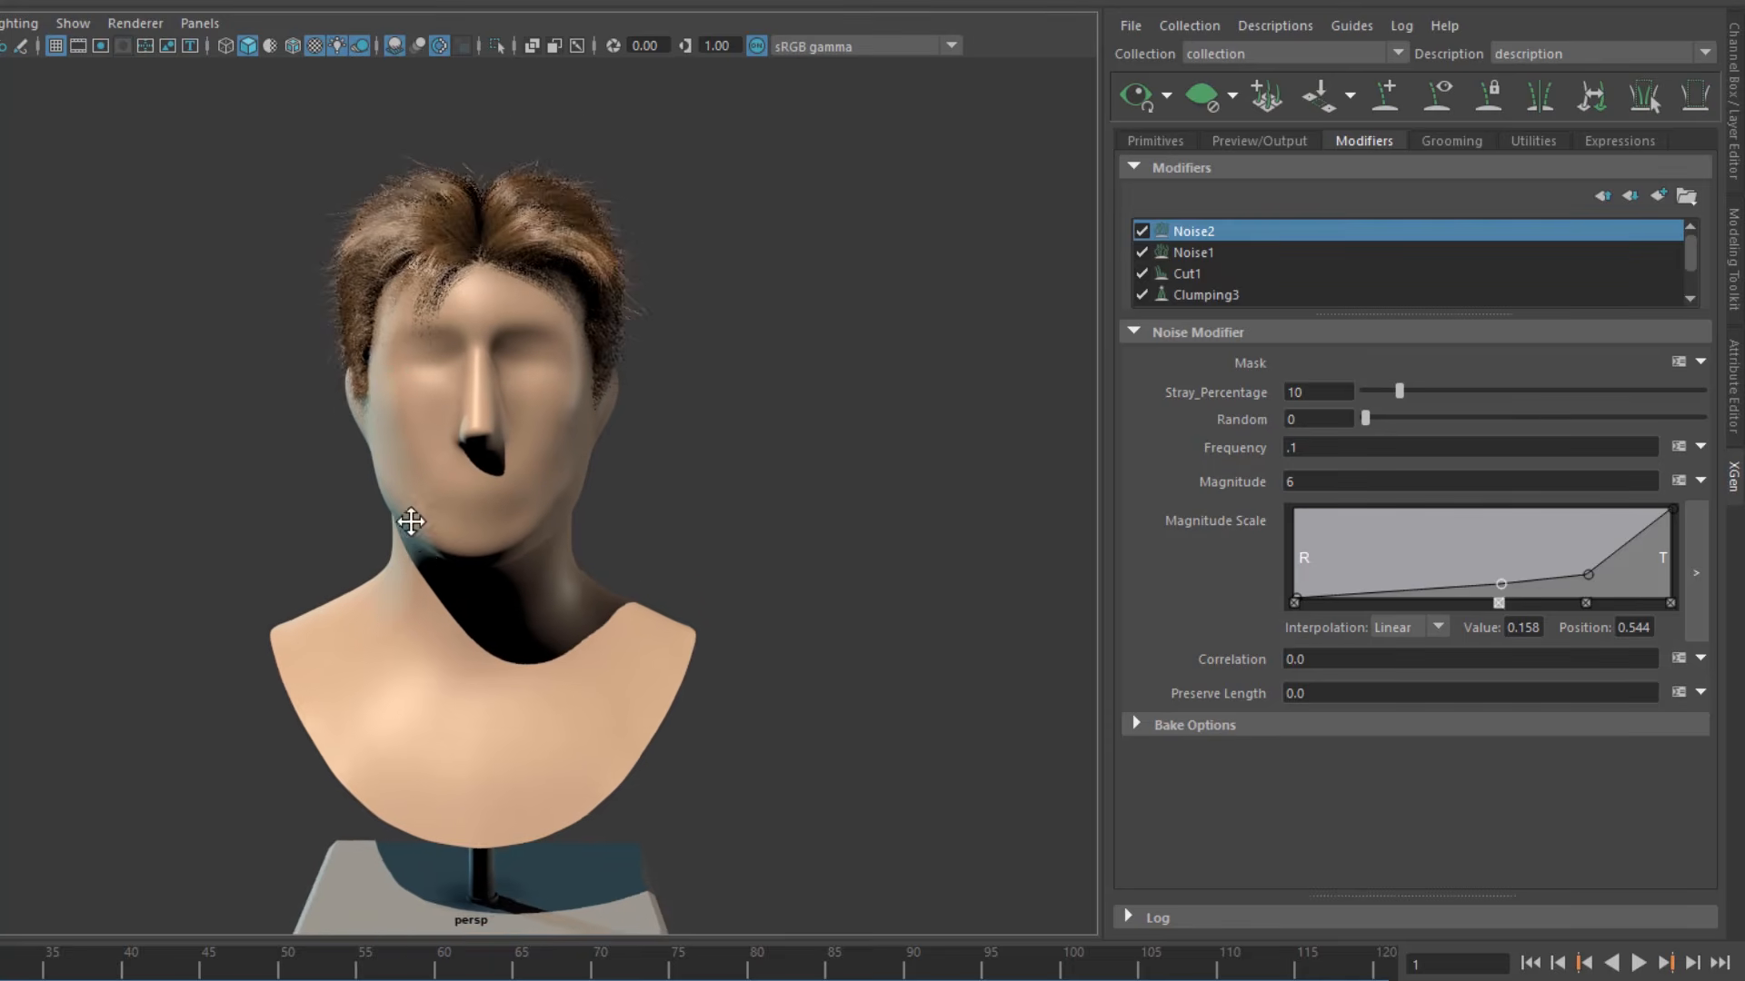
pyautogui.moveTo(409, 518)
pyautogui.keyDown('alt'); pyautogui.mouseDown(button='middle')
pyautogui.moveTo(409, 469)
pyautogui.moveTo(409, 489)
pyautogui.mouseUp(button='middle'); pyautogui.keyUp('alt')
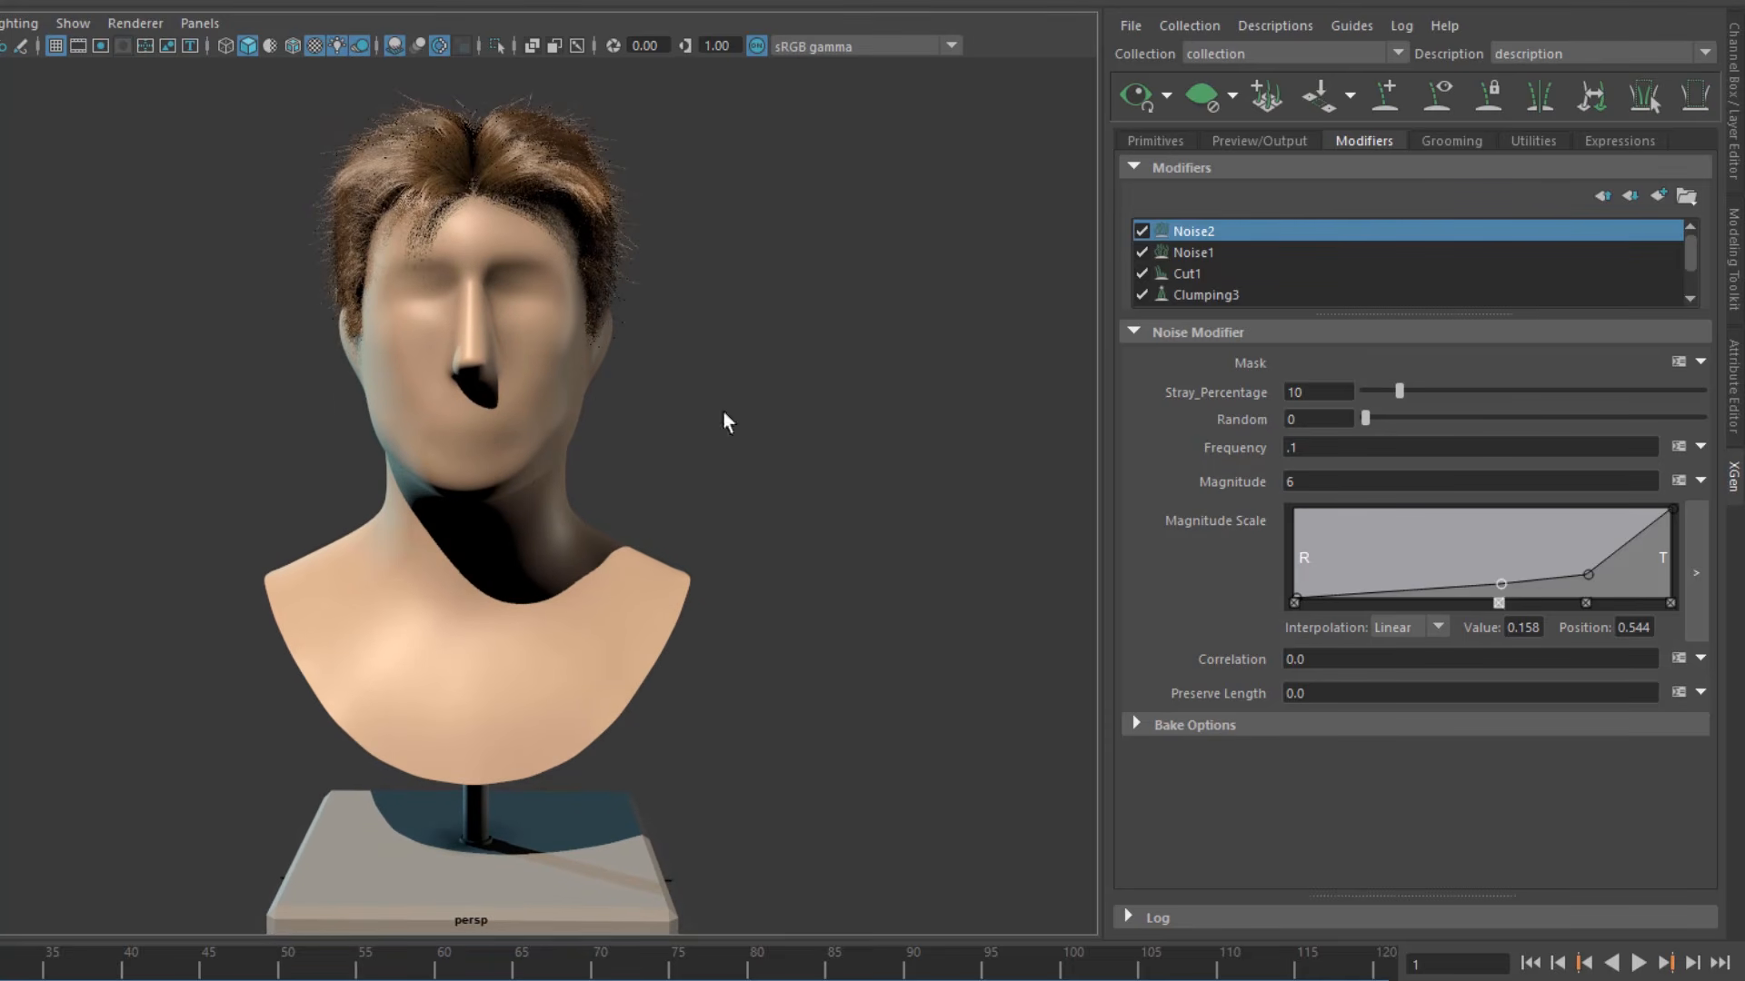
pyautogui.click(1274, 27)
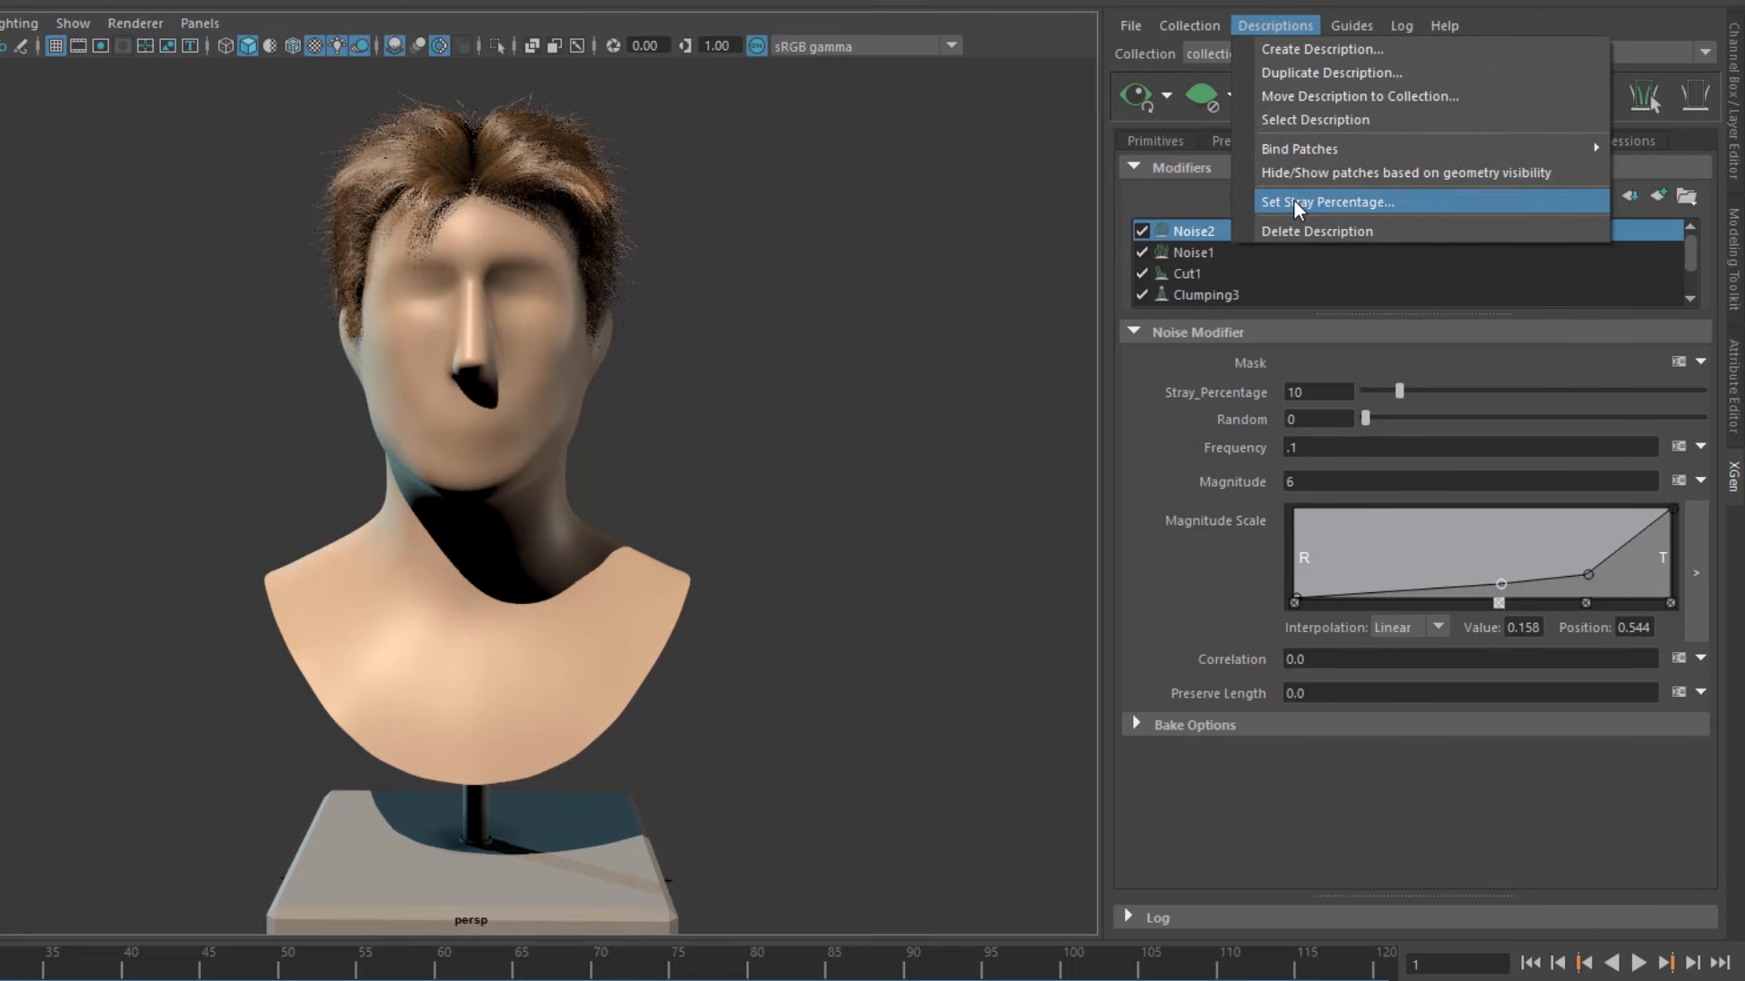
pyautogui.click(1002, 556)
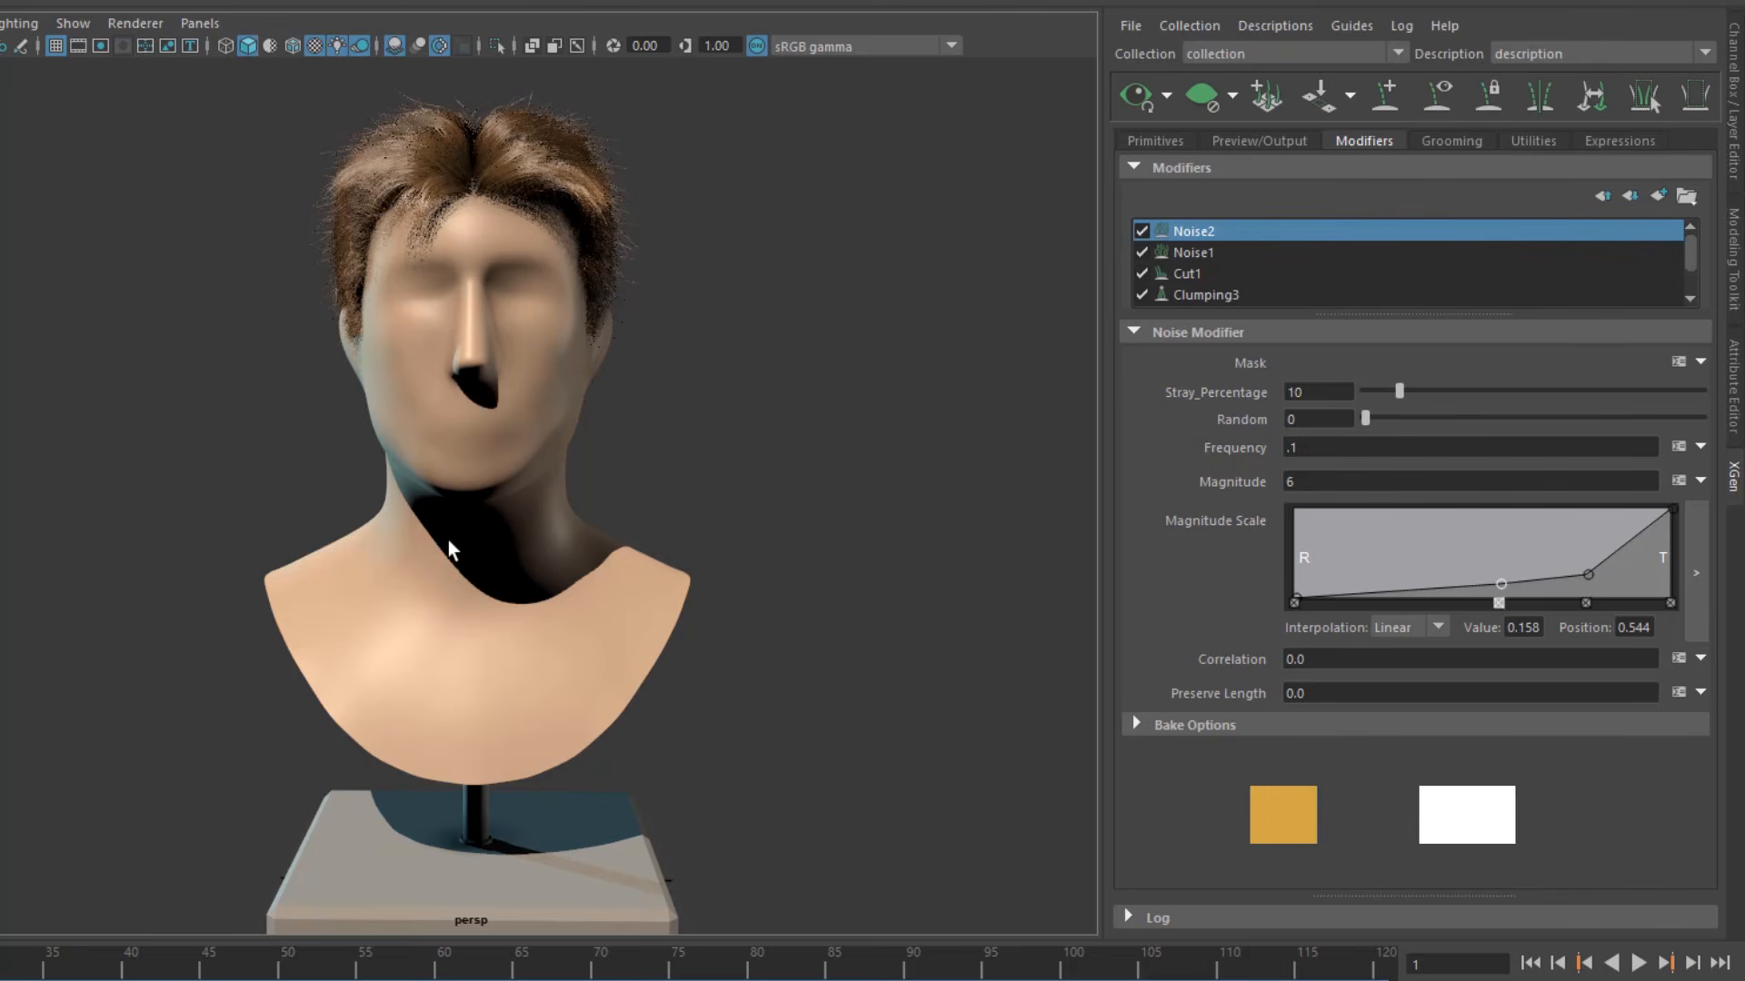
pyautogui.keyDown('alt'); pyautogui.moveTo(152, 527); pyautogui.dragTo(148, 521); pyautogui.keyUp('alt')
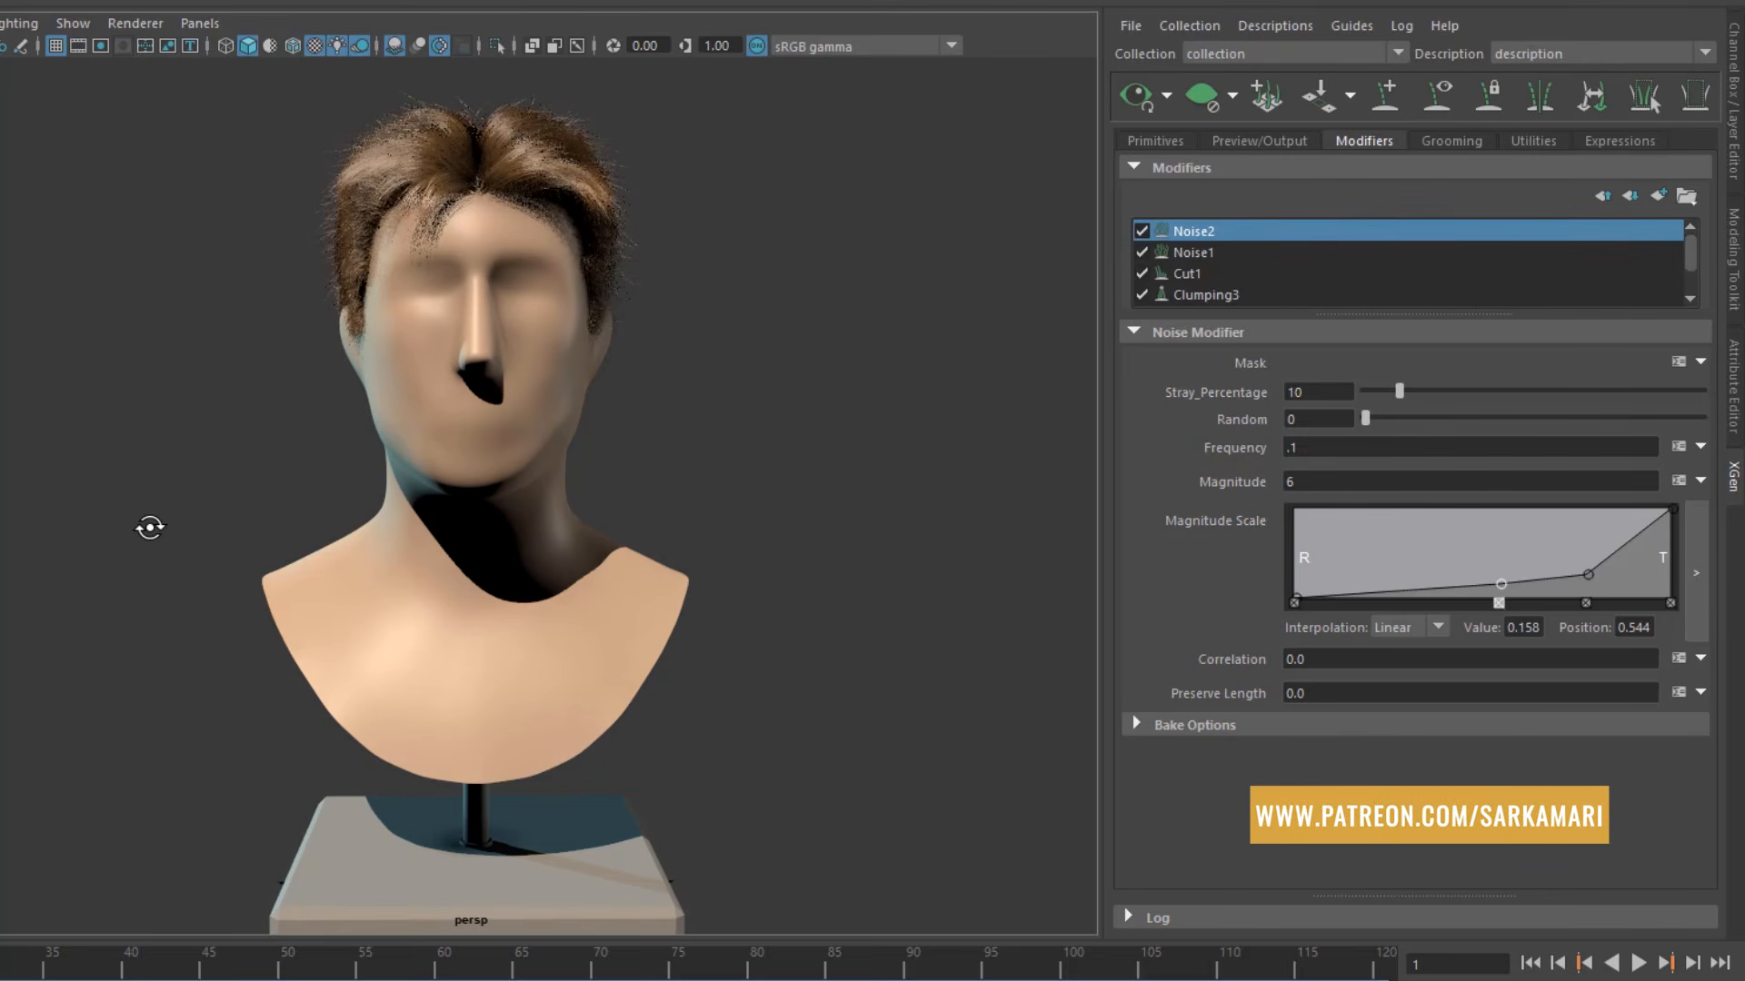